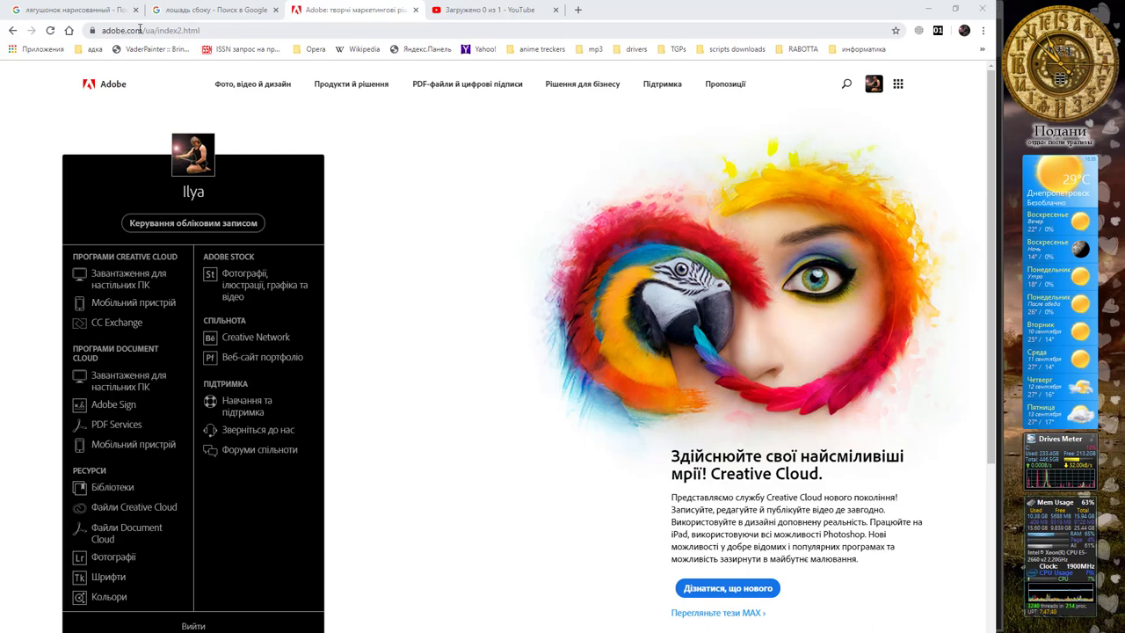
Step: Go to the Google Images results for 'лягушонок нарисованный' and scroll through them
left_click_drag(143, 30, 78, 31)
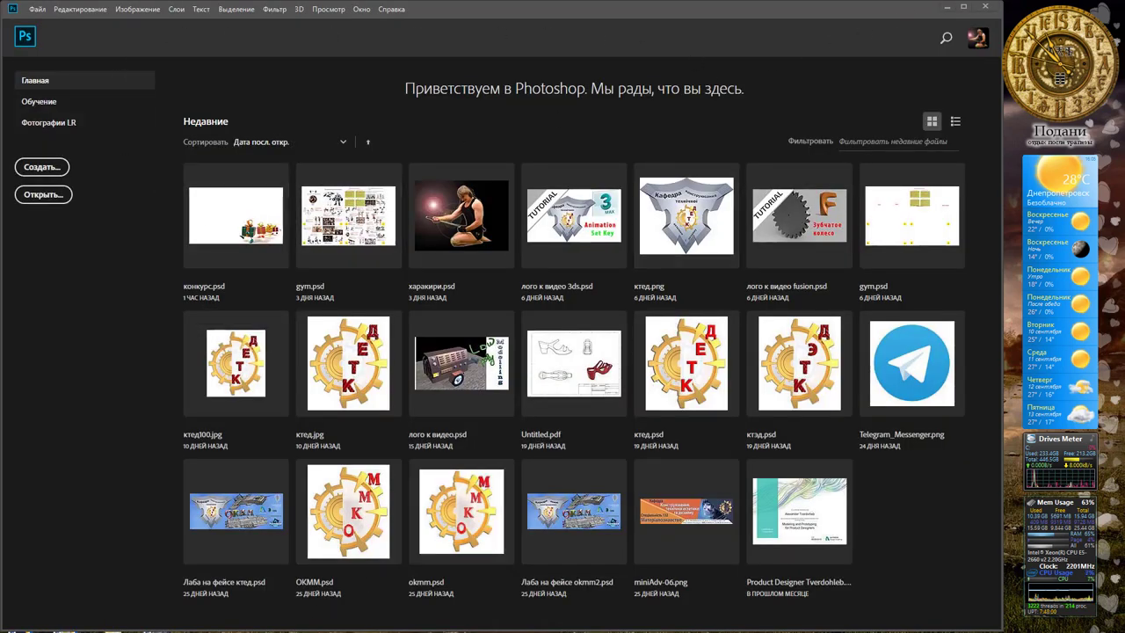
left_click(226, 616)
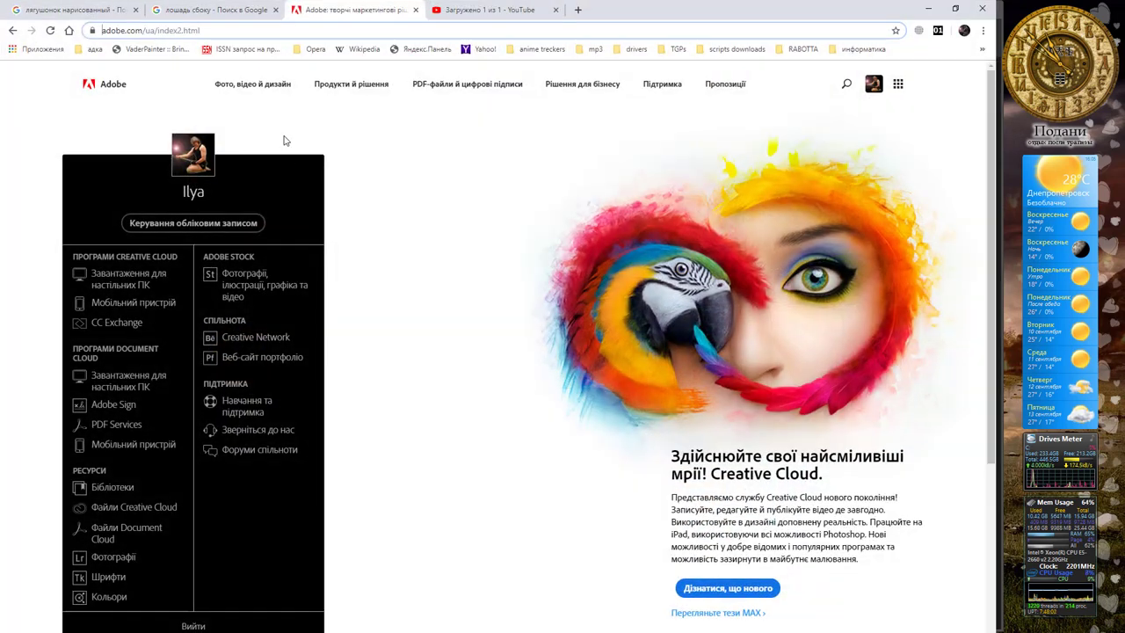
left_click(99, 13)
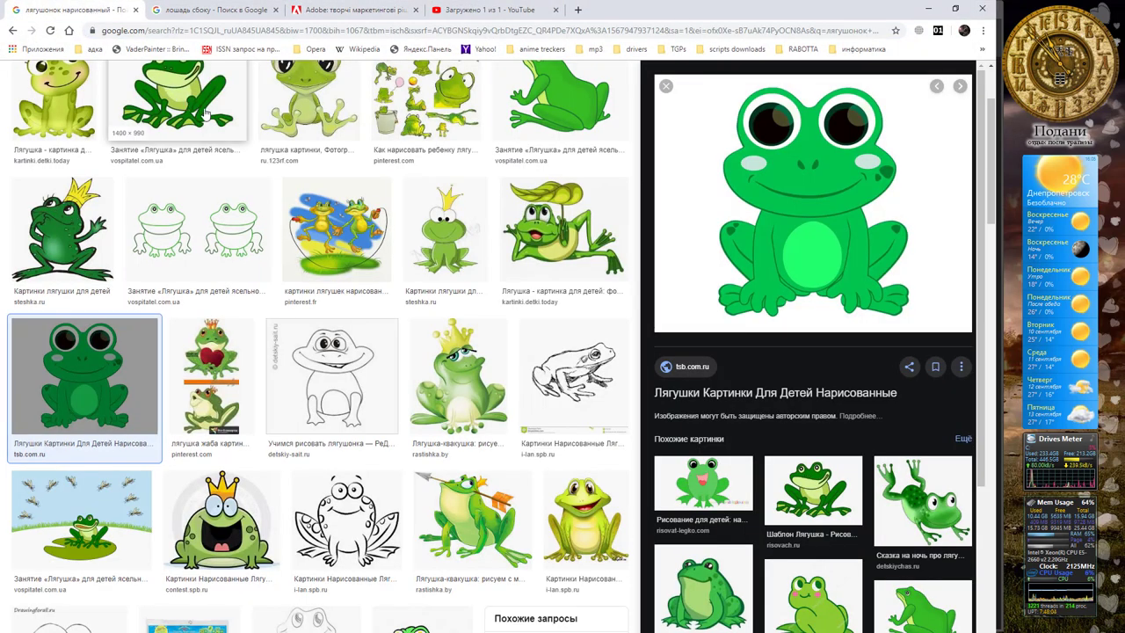
scroll(185, 105, "up", 3)
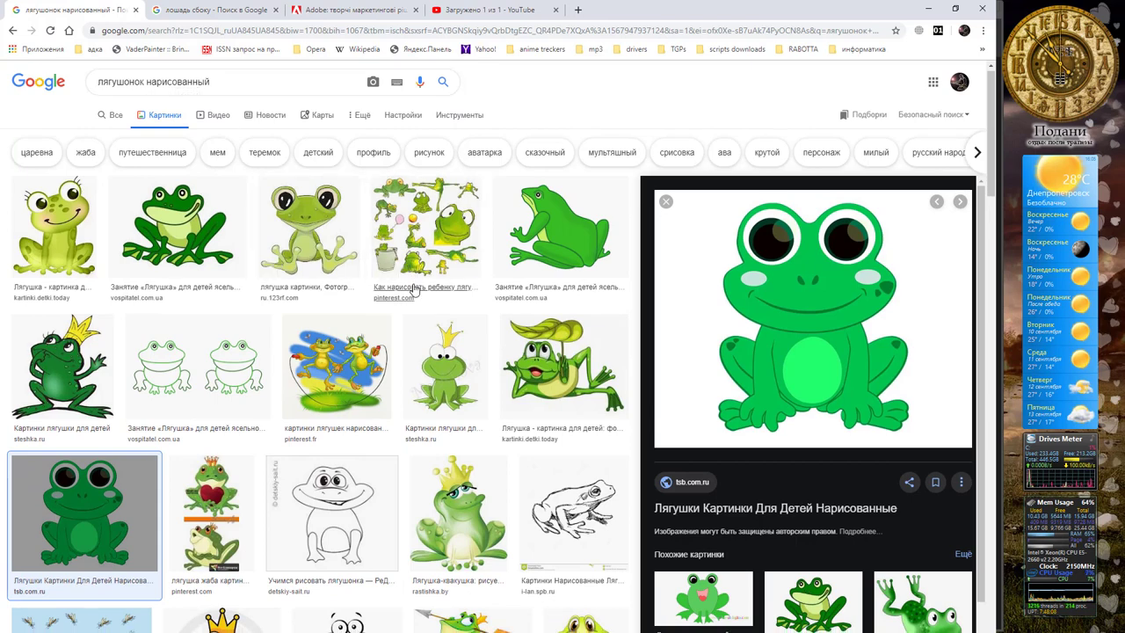
scroll(413, 289, "down", 1)
scroll(414, 288, "down", 1)
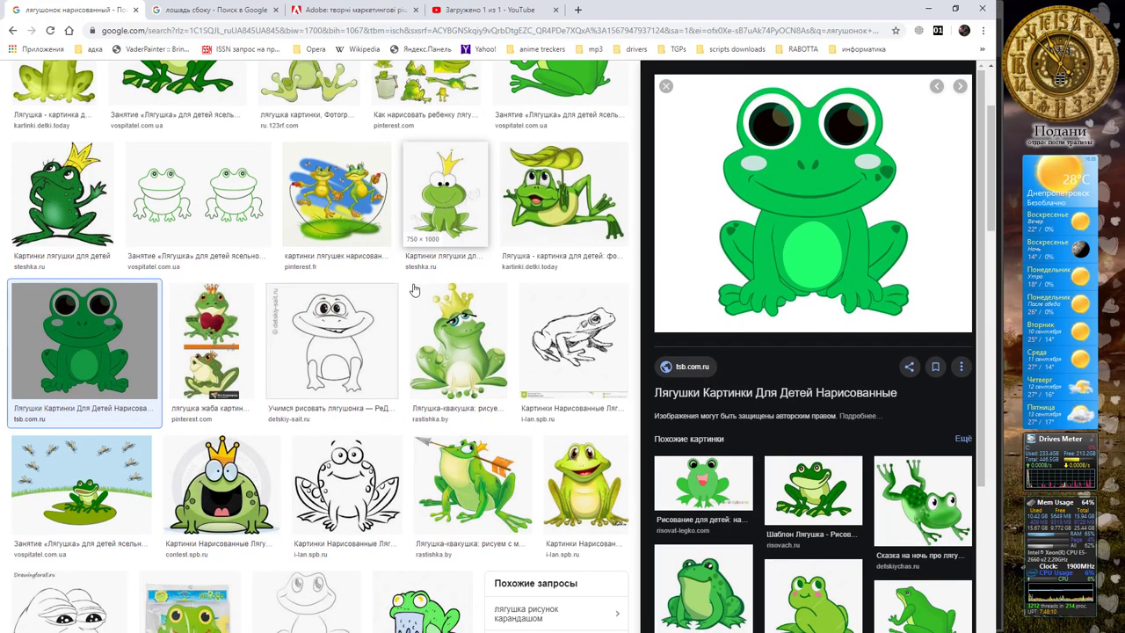
scroll(413, 288, "down", 1)
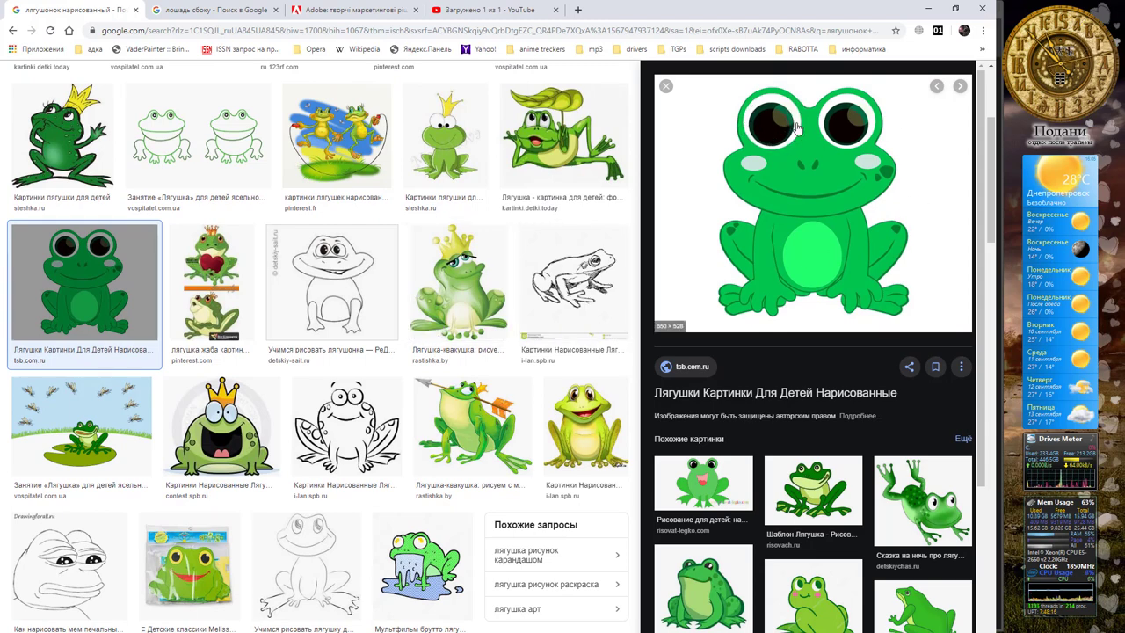
Step: Copy the big-eyed cartoon frog picture to the clipboard
right_click(789, 182)
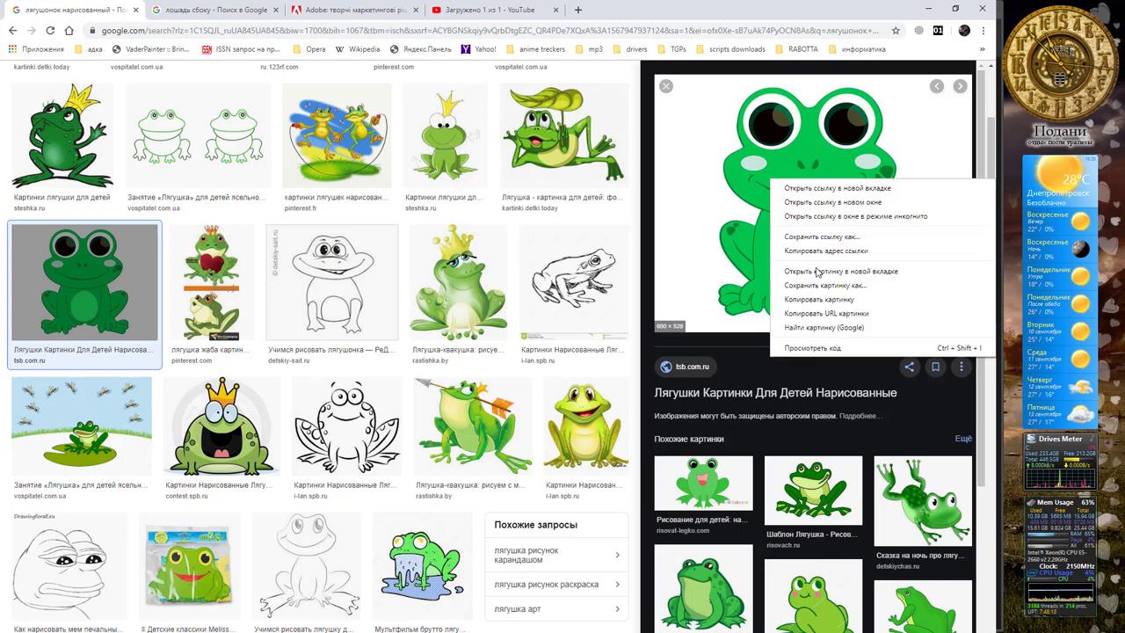
left_click(818, 299)
key("alt+Tab")
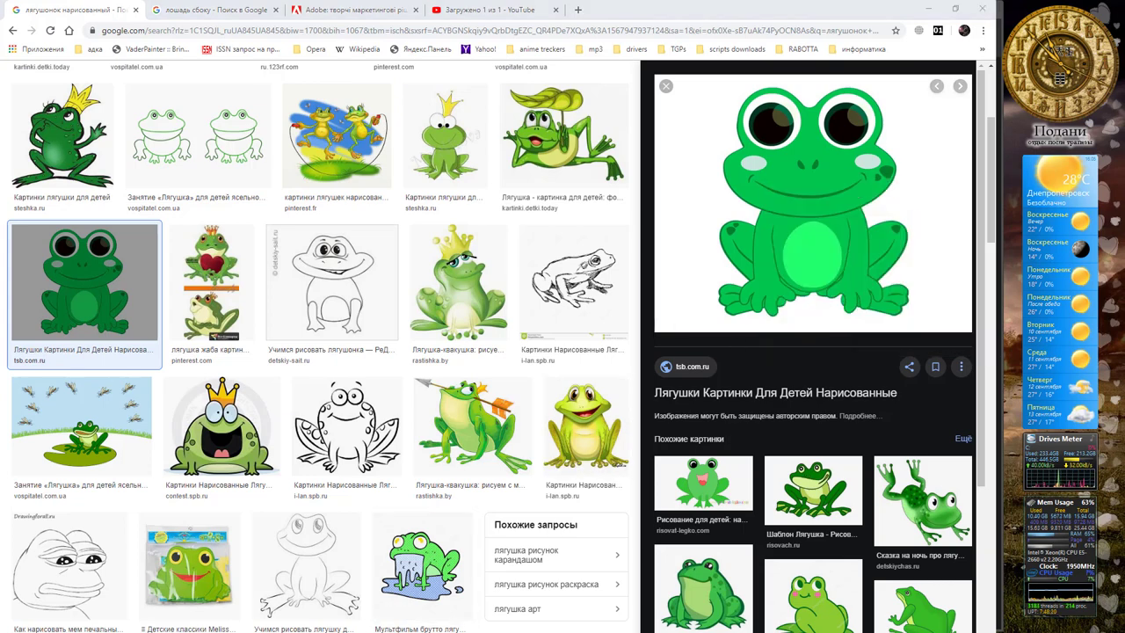
Step: Create a new 650×528 document from the clipboard preset
left_click(40, 167)
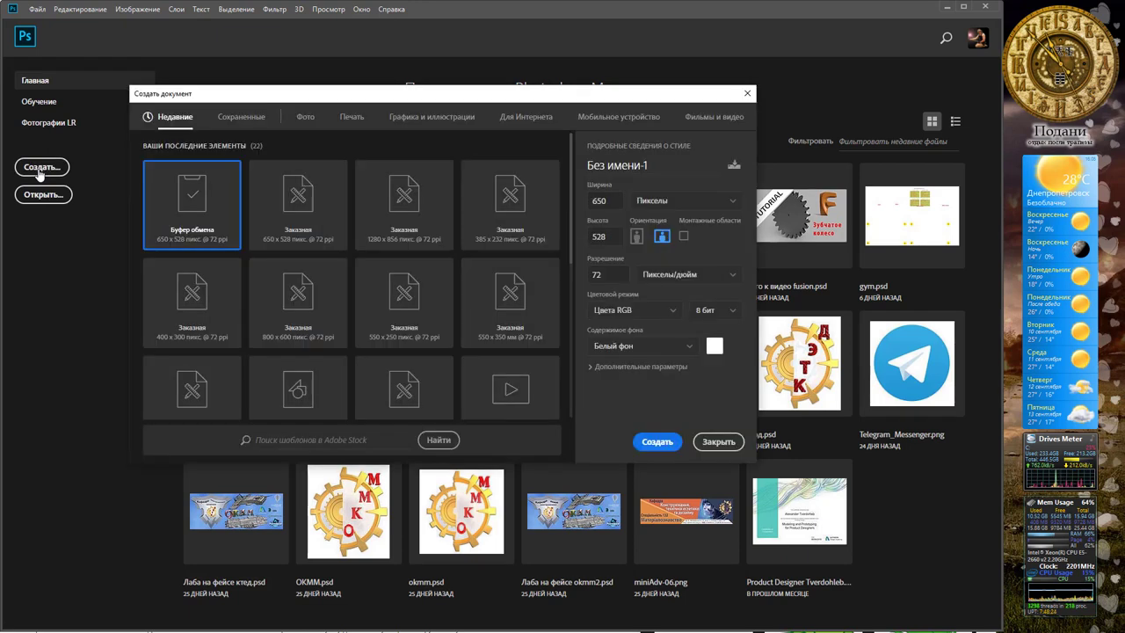
left_click(665, 441)
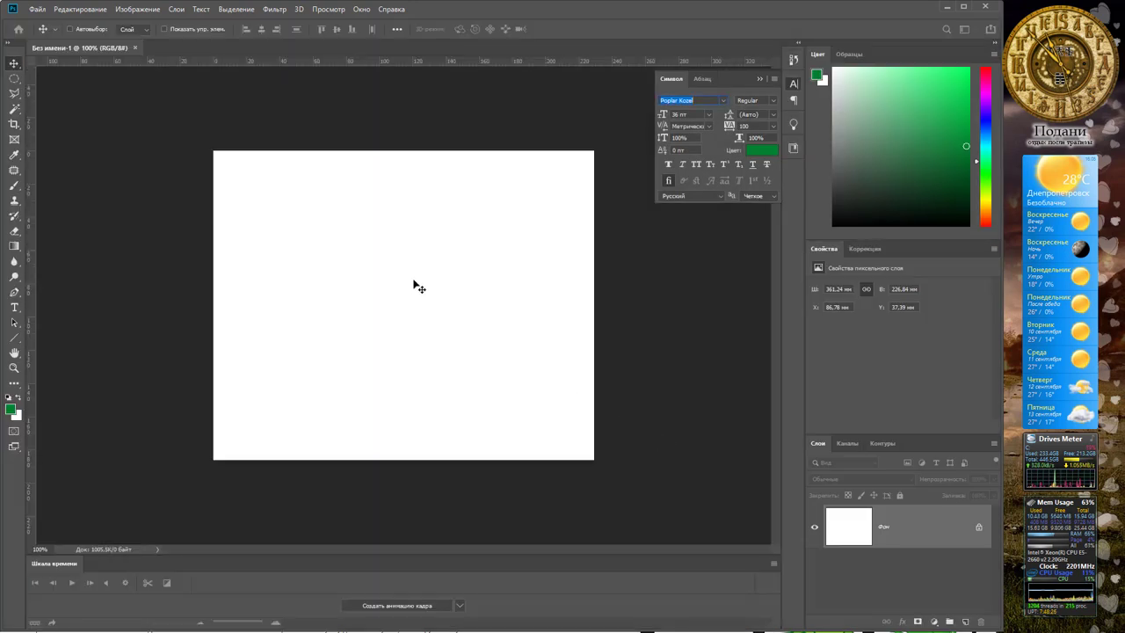
left_click(88, 10)
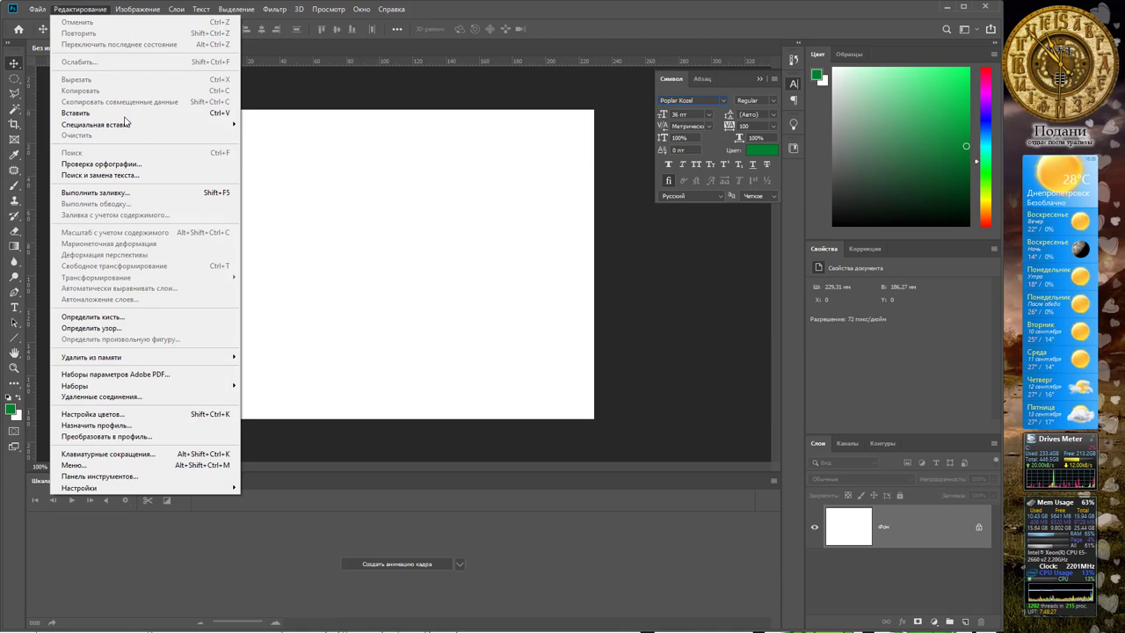
left_click(120, 191)
key("Return")
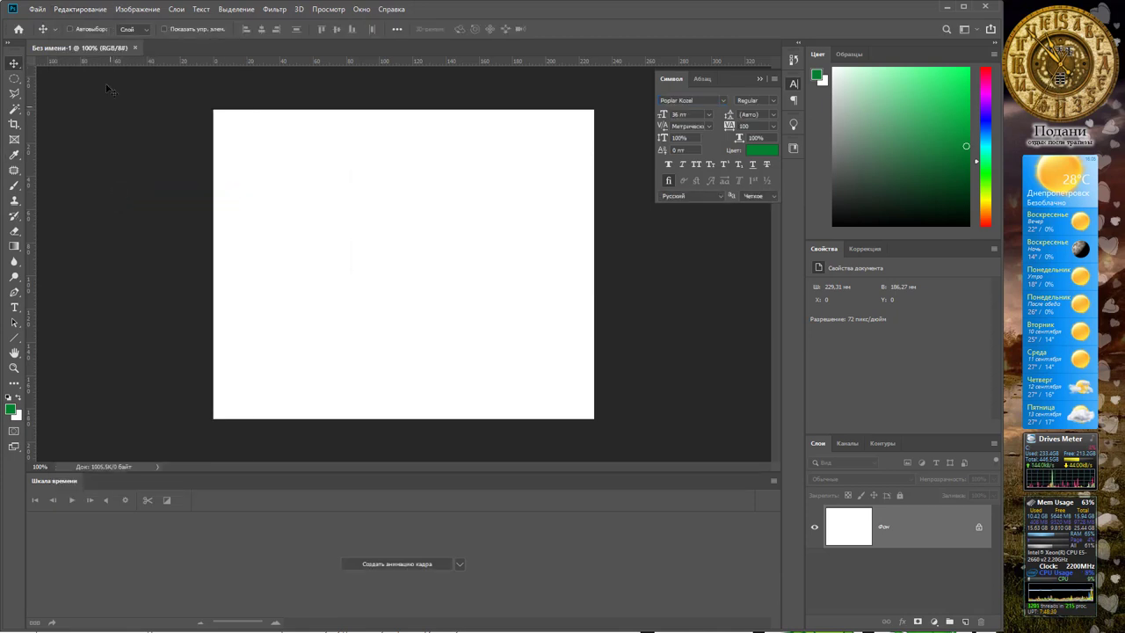
Step: Paste the frog picture as Слой 1 and close the Timeline panel
left_click(80, 9)
left_click(101, 111)
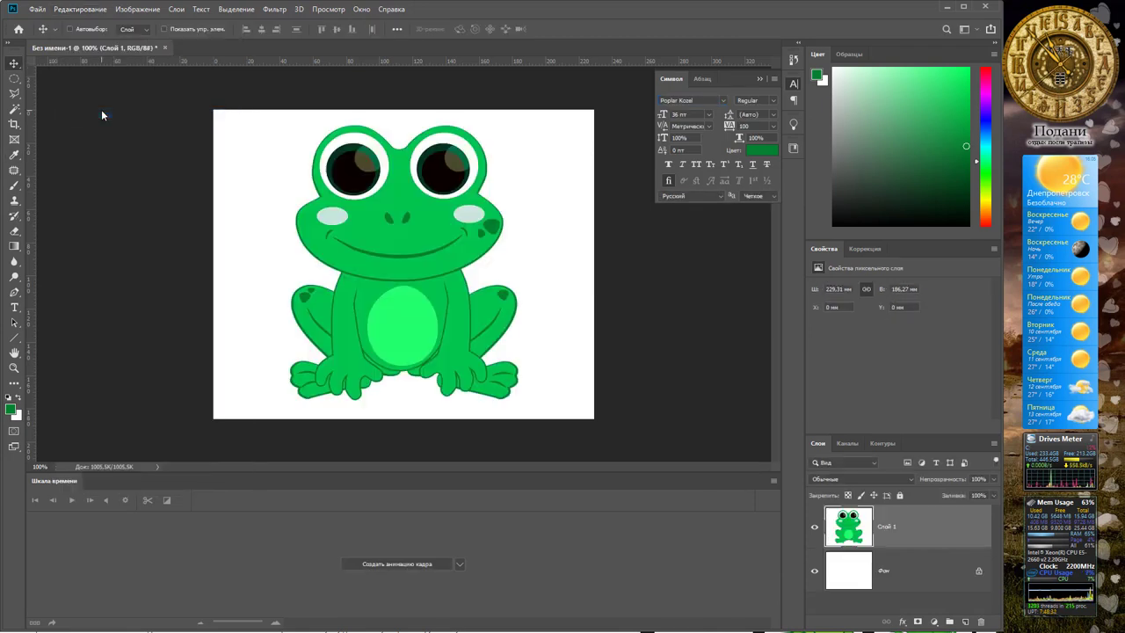
left_click(363, 10)
left_click(435, 405)
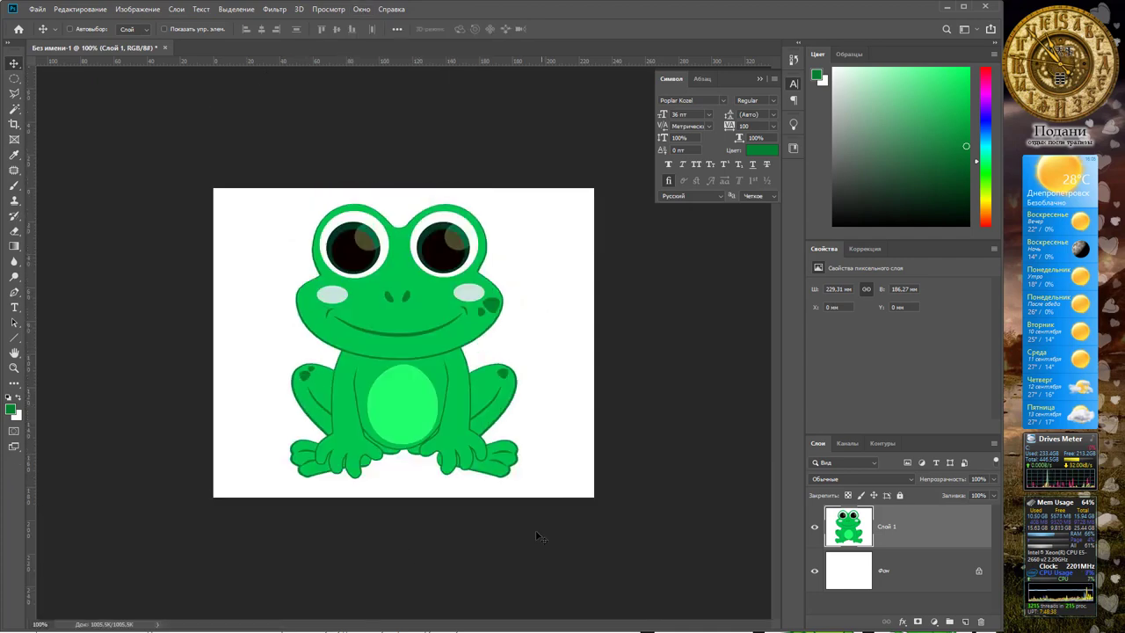
left_click(367, 10)
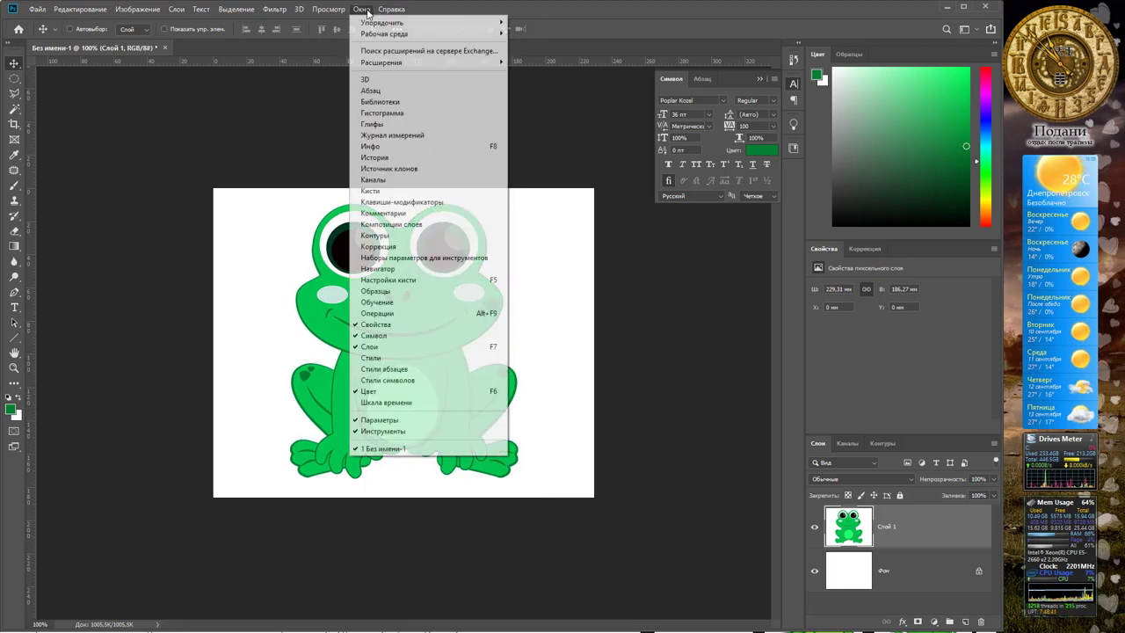
Step: Reopen the Timeline and create a frame animation with the frog as frame 1
left_click(431, 403)
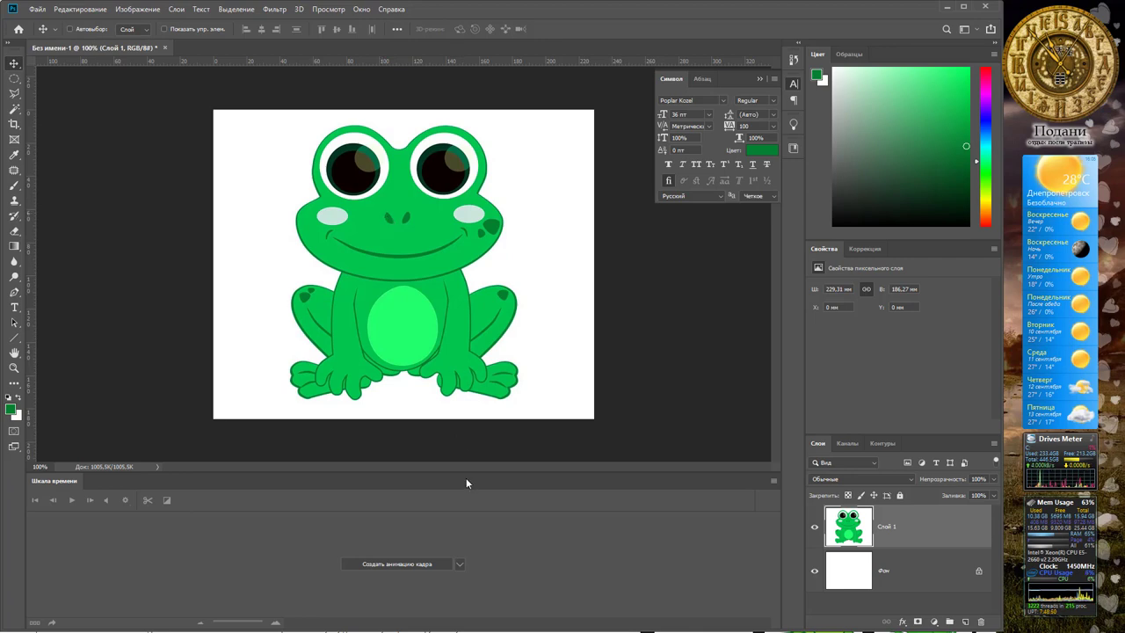
left_click(460, 564)
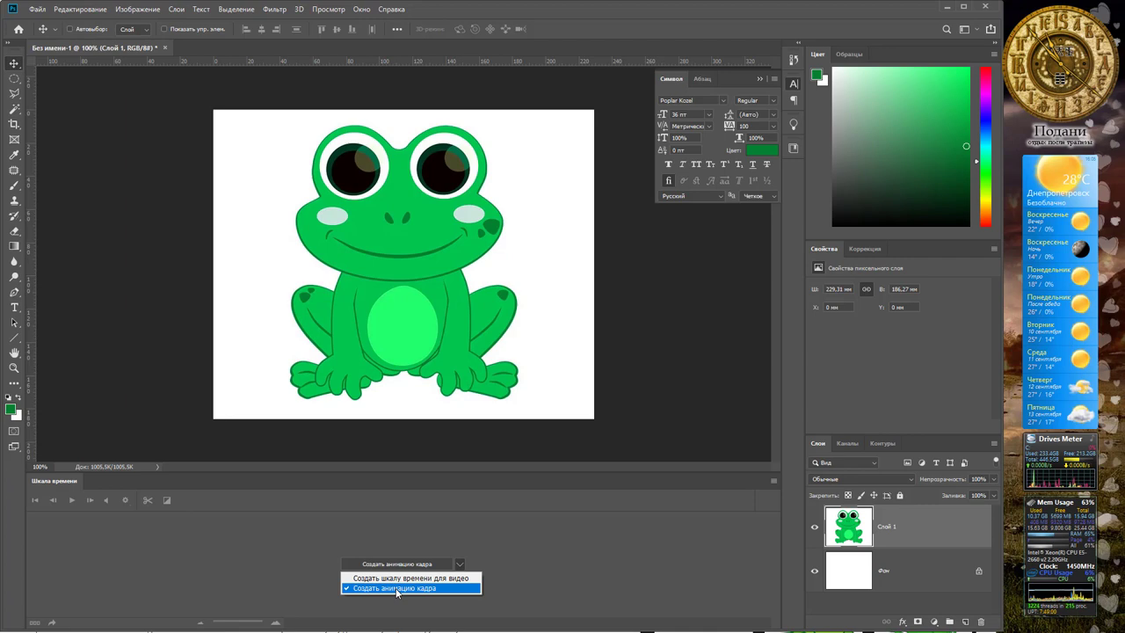
left_click(397, 588)
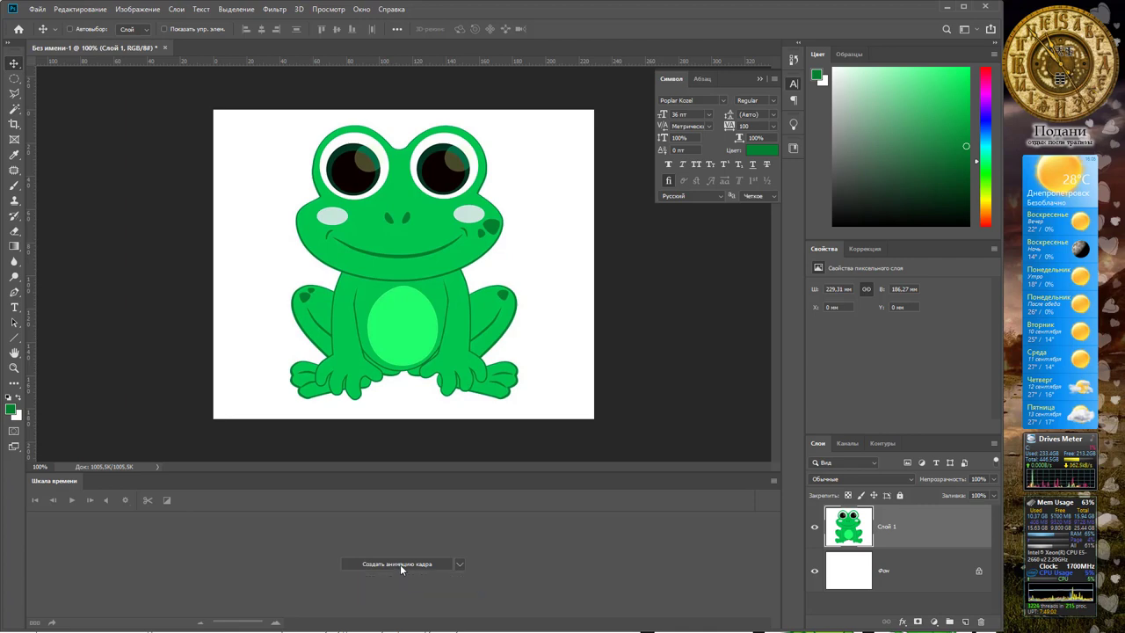
left_click(400, 565)
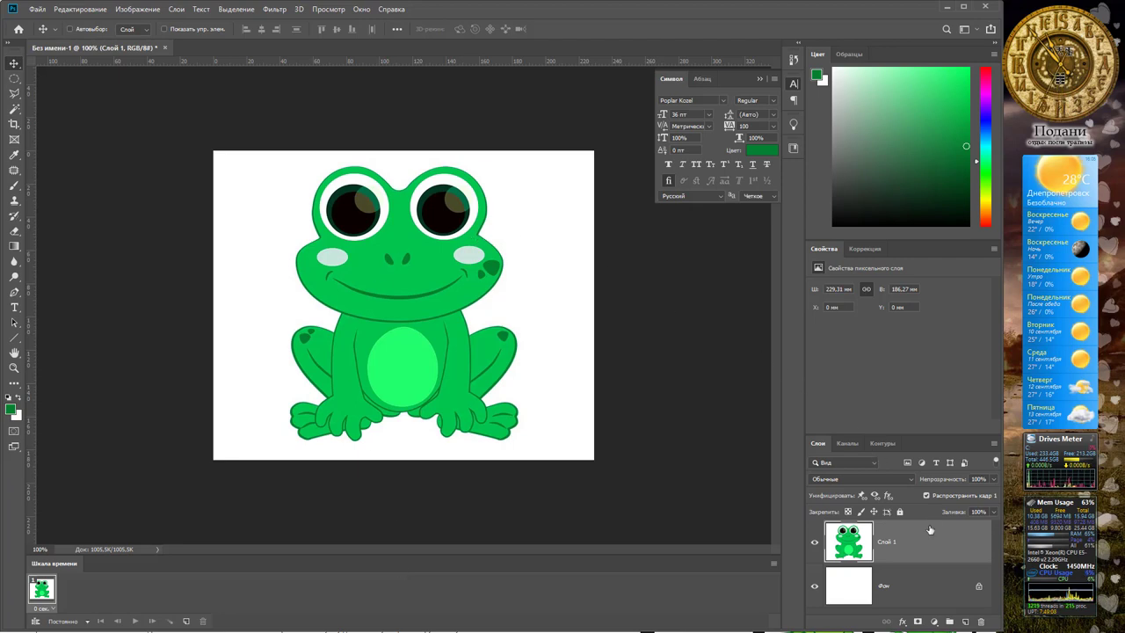
Step: On a new layer, paint the frog's bright green over its right eye
left_click(965, 621)
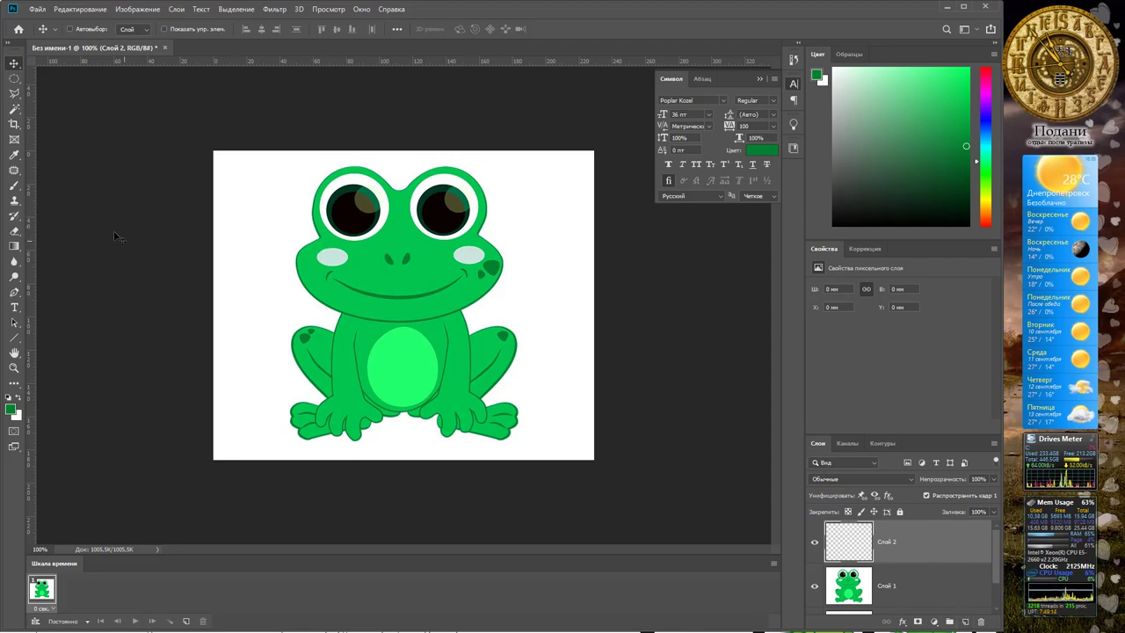
left_click(15, 187)
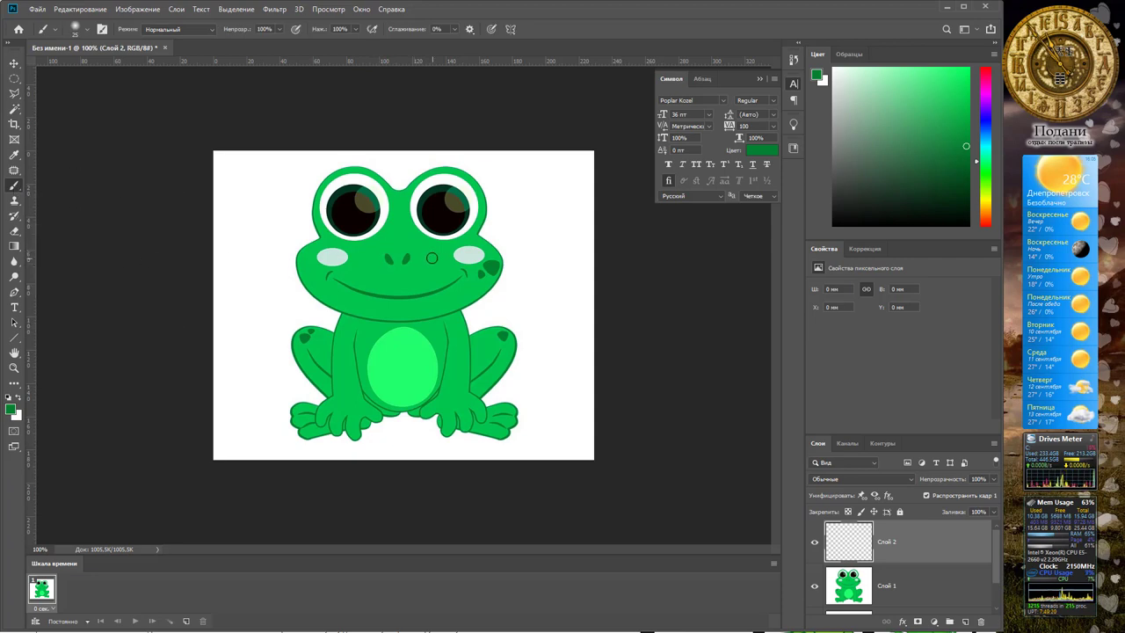
left_click(431, 256, "alt")
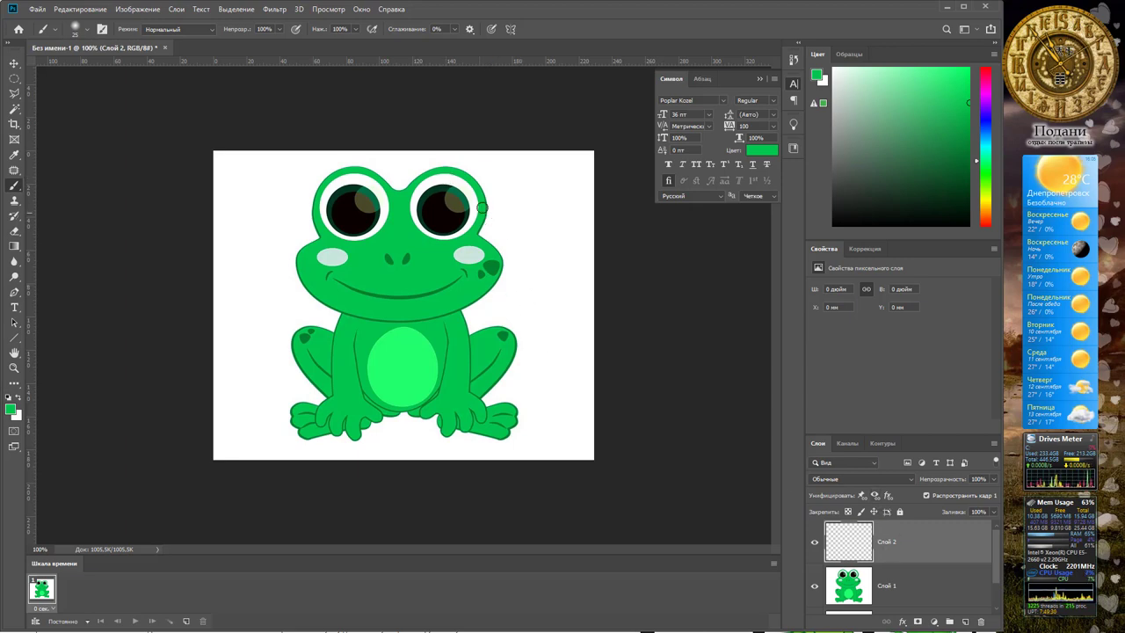
mouse_move(482, 208)
left_mouse_down()
mouse_move(411, 204)
mouse_move(428, 193)
mouse_move(463, 216)
mouse_move(452, 225)
left_mouse_up()
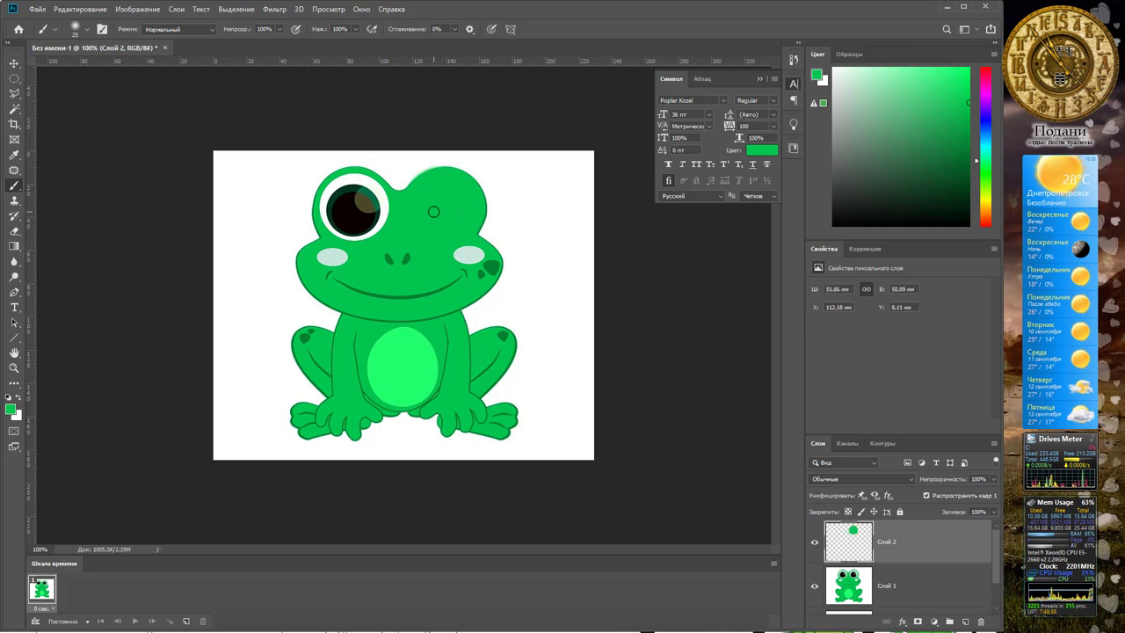
Step: Set a near-black paint colour and shrink the brush to 15 px
left_click(350, 206, "alt")
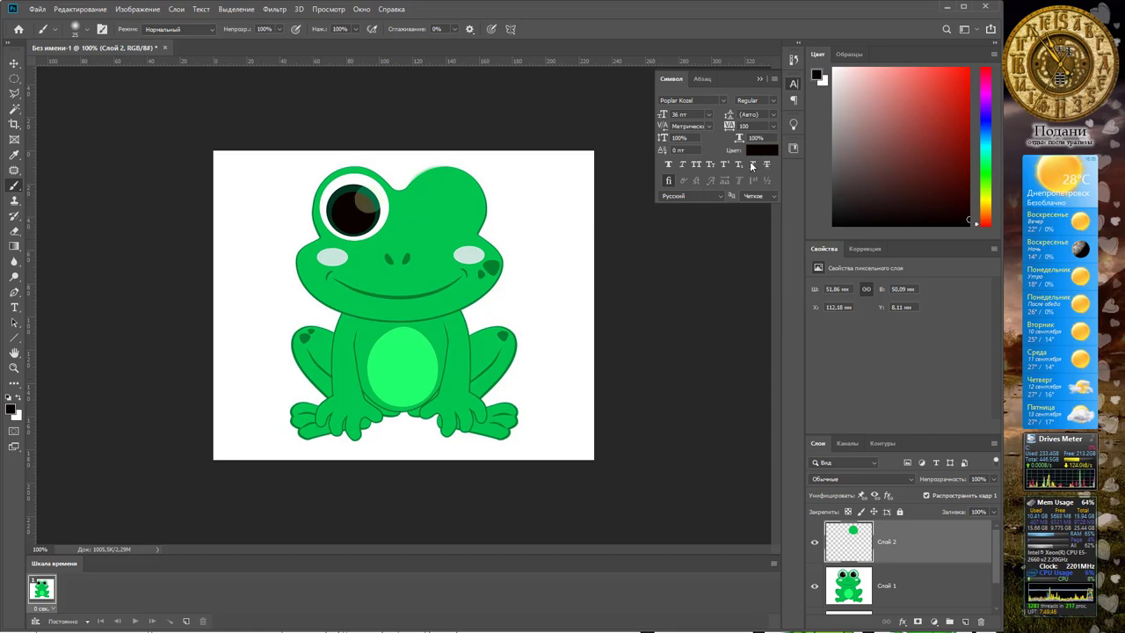
left_click(12, 409)
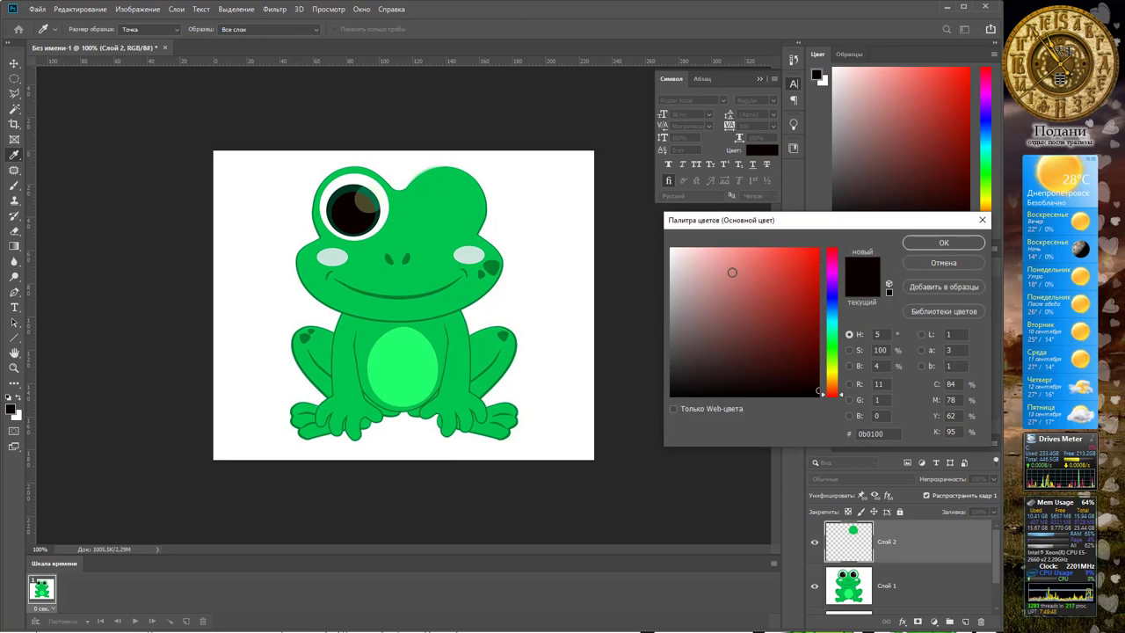
left_click_drag(770, 219, 663, 207)
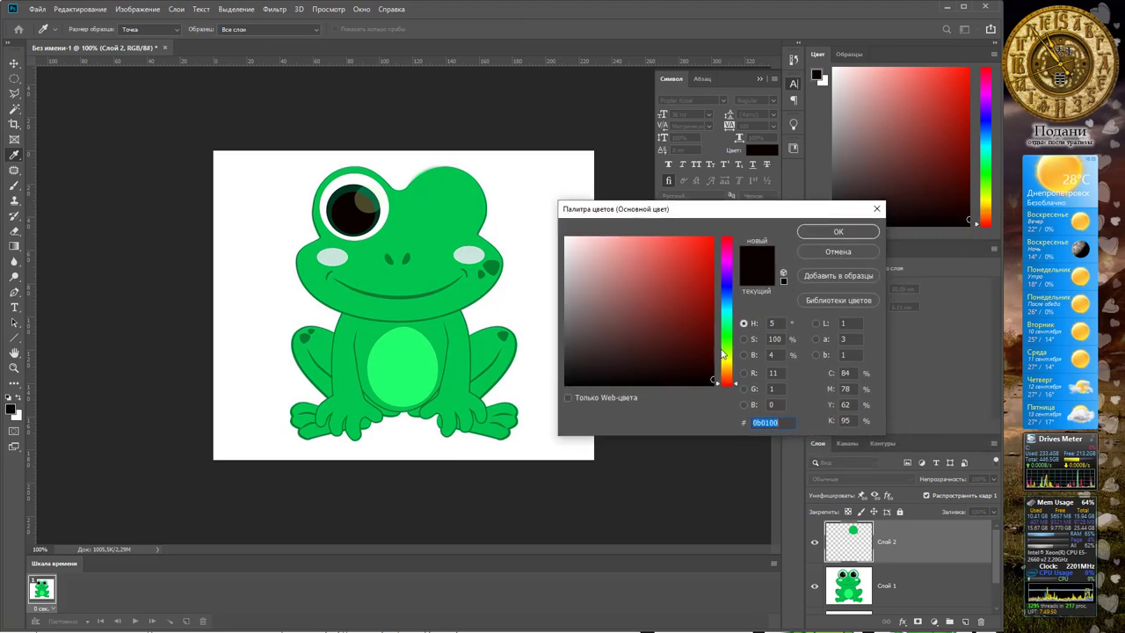
left_click(837, 231)
key("b")
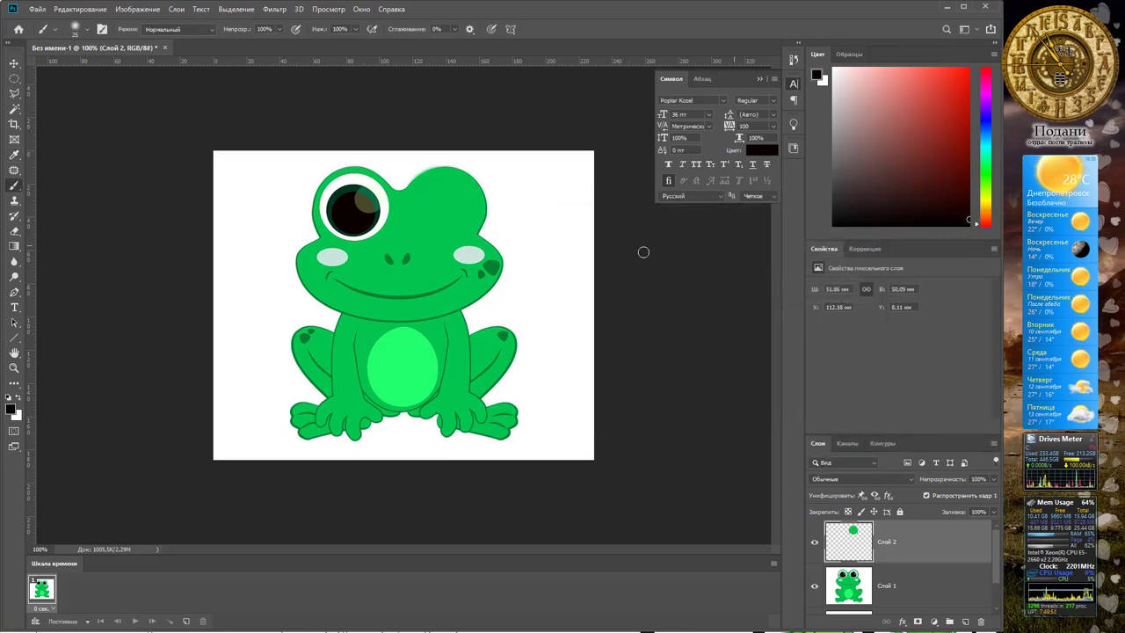
right_click(425, 208)
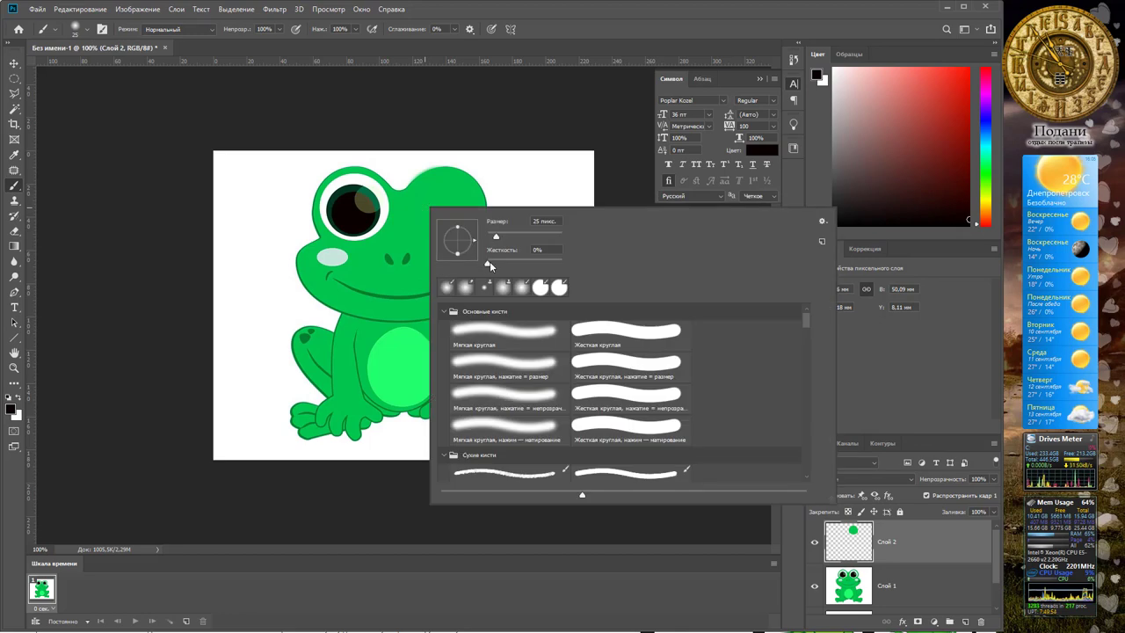
left_click_drag(497, 237, 495, 237)
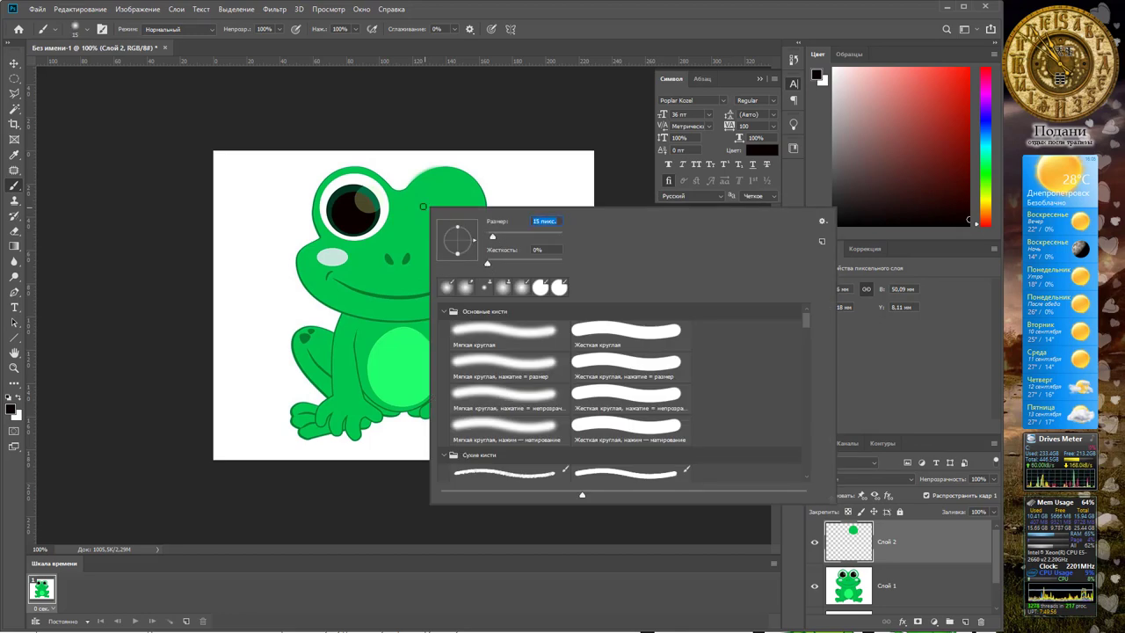
key("Return")
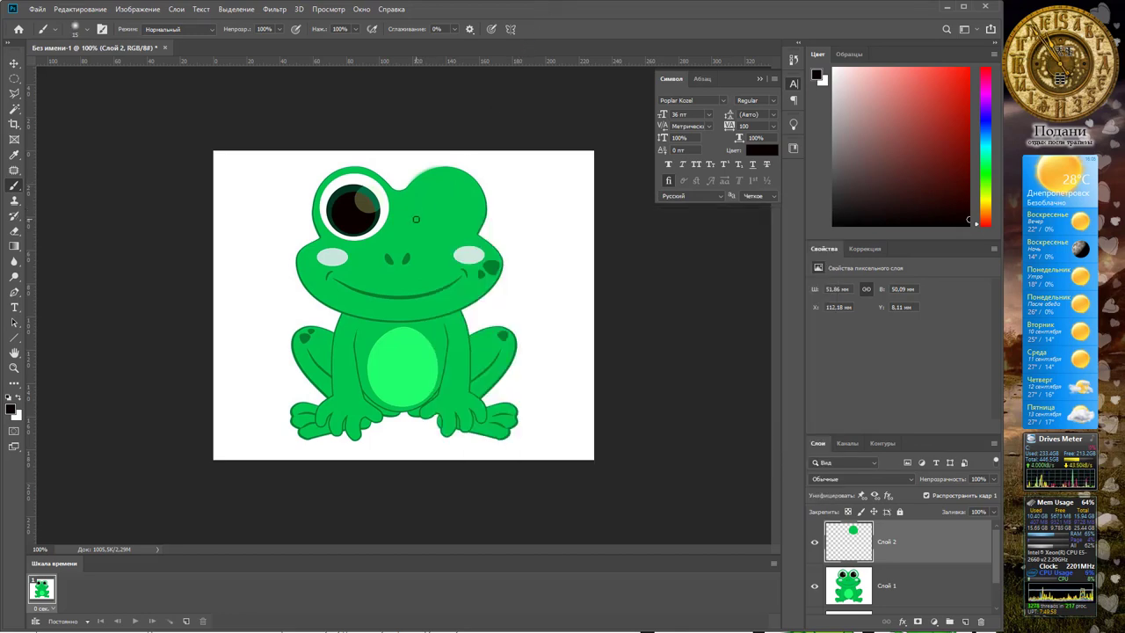
Step: Paint a black closed eyelid with lashes on Слой 2, then hide that layer
mouse_move(413, 222)
left_mouse_down()
mouse_move(468, 220)
mouse_move(421, 243)
mouse_move(466, 234)
mouse_move(455, 241)
left_mouse_up()
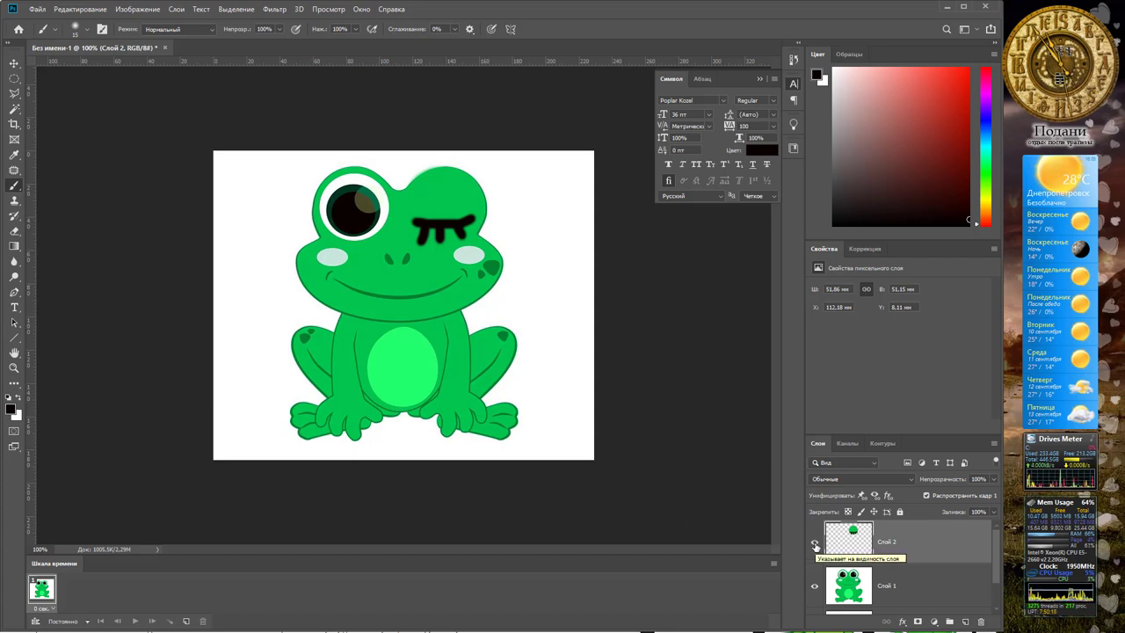
left_click(815, 545)
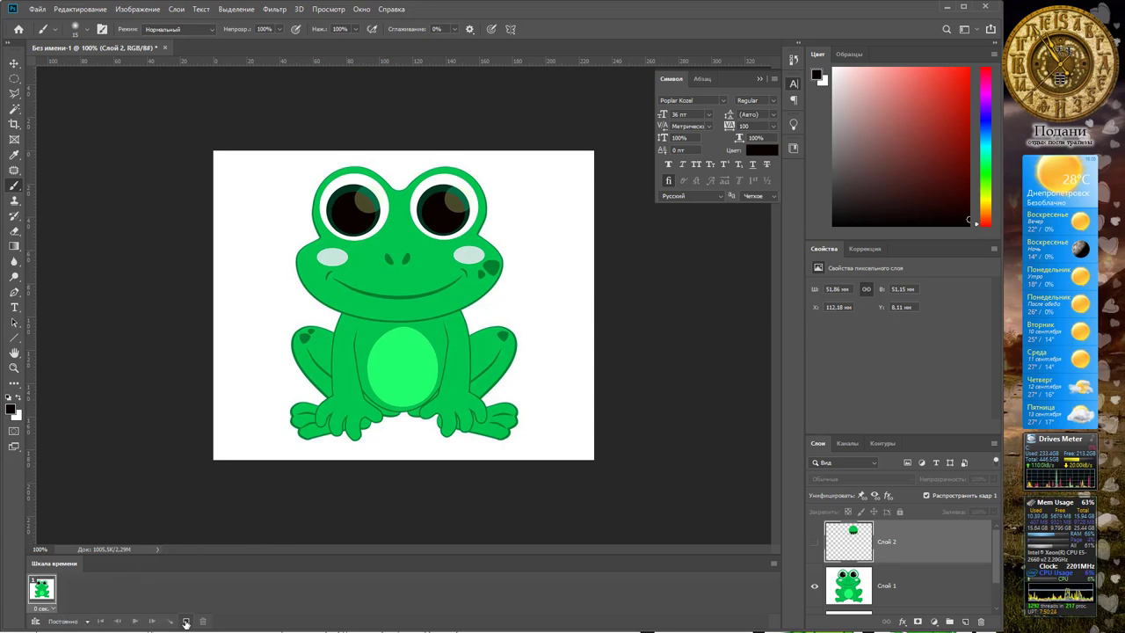
Step: Add frames 2–5, showing the wink layer only on frames 2 and 4
left_click(185, 620)
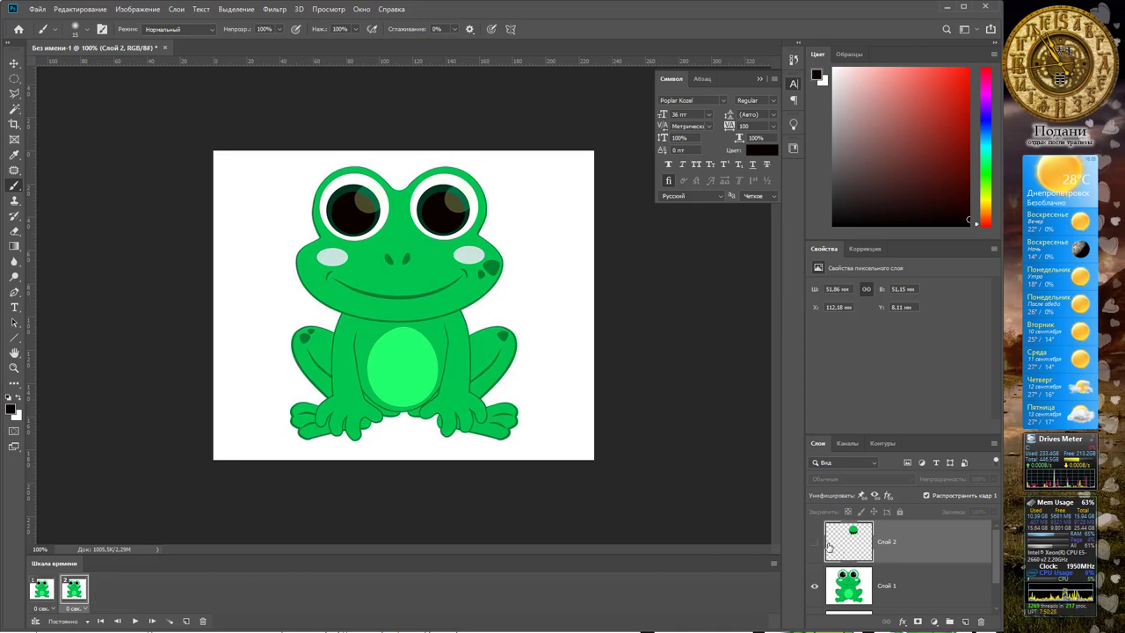
left_click(813, 543)
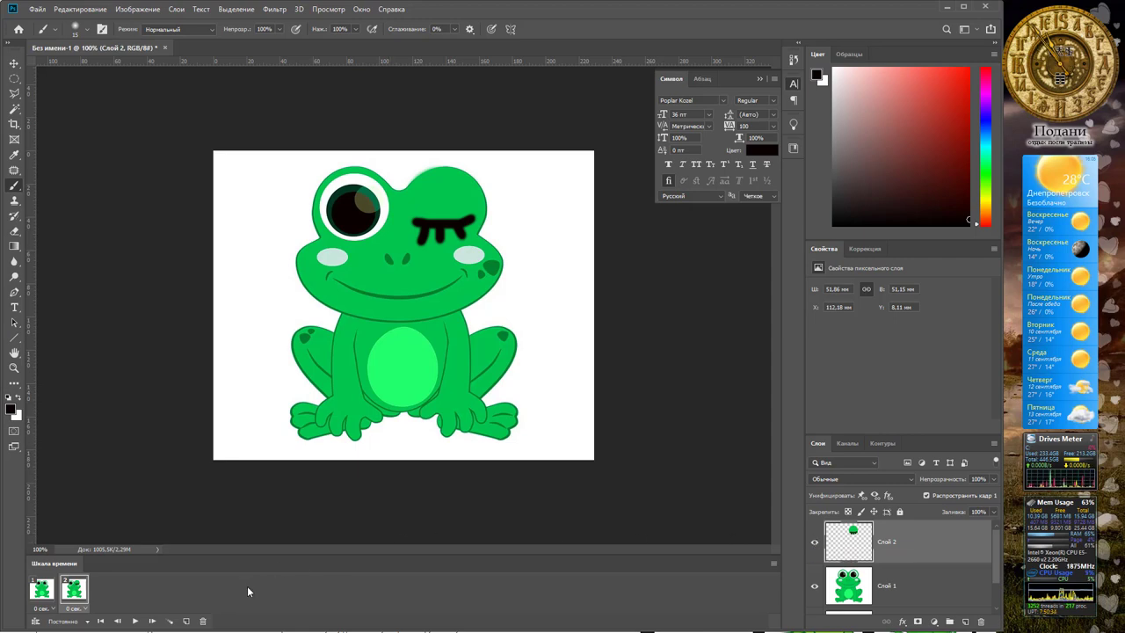
left_click(186, 622)
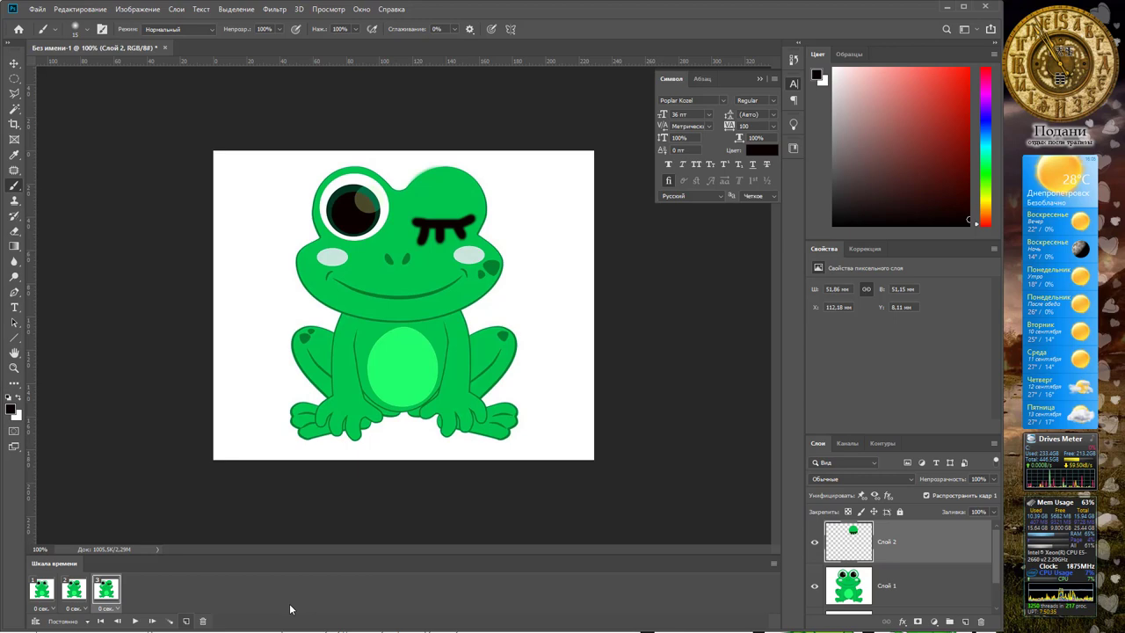
left_click(815, 545)
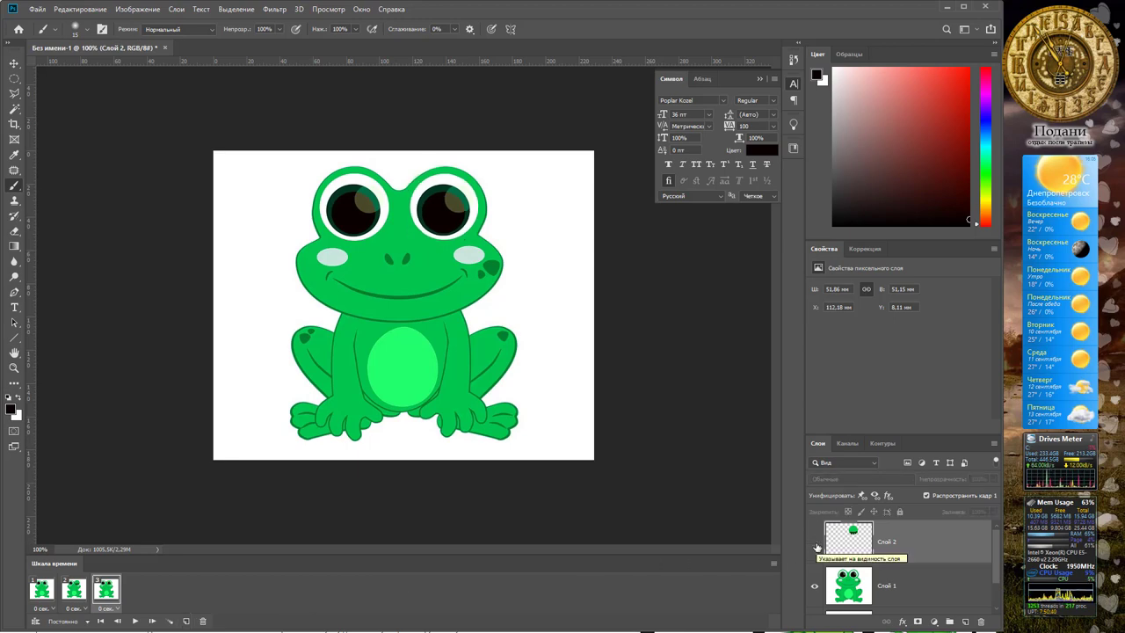
left_click(185, 620)
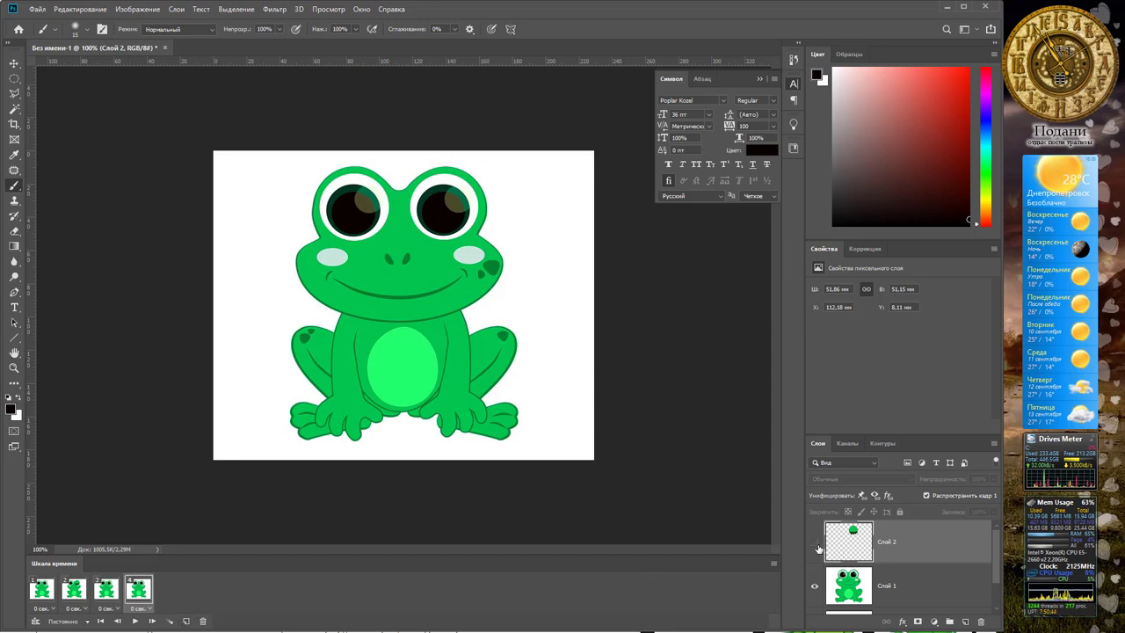
left_click(814, 542)
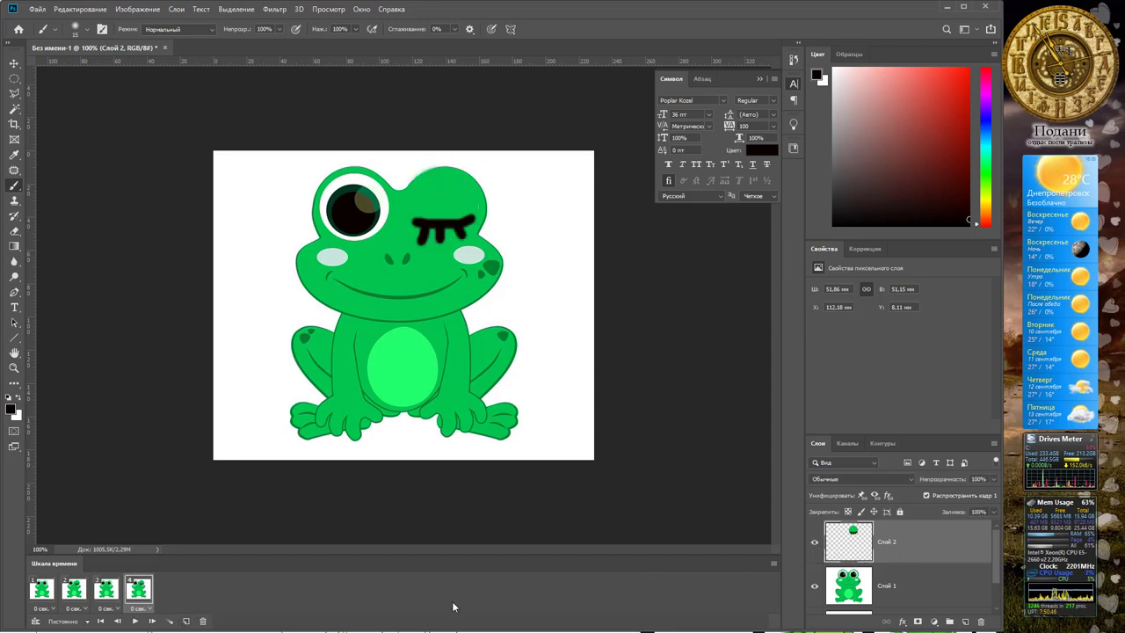
left_click(186, 621)
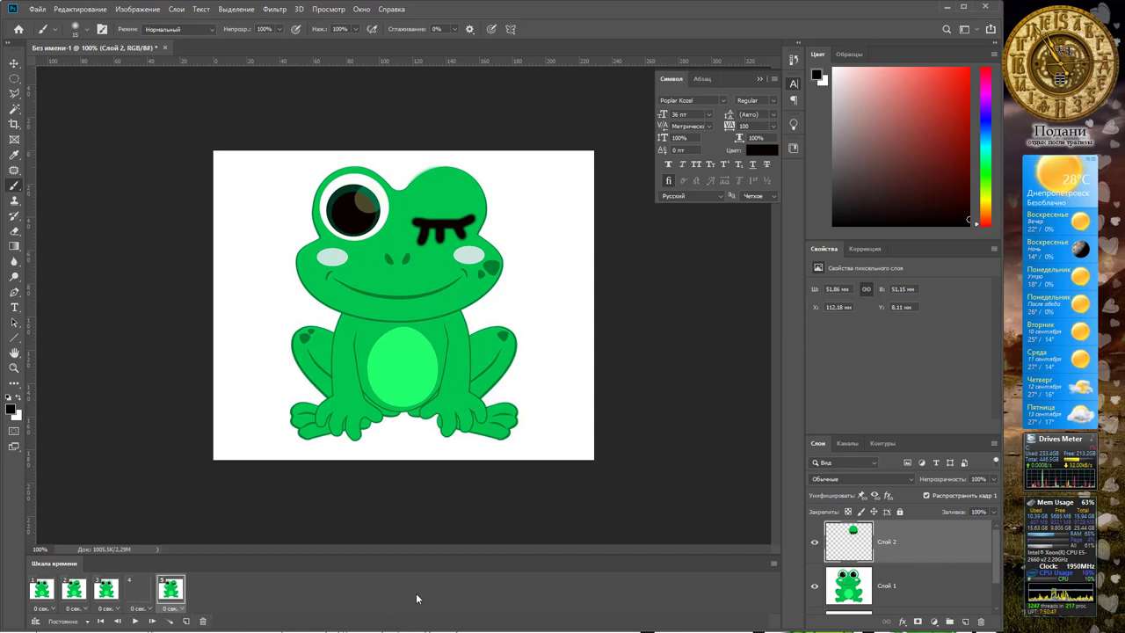
left_click(814, 543)
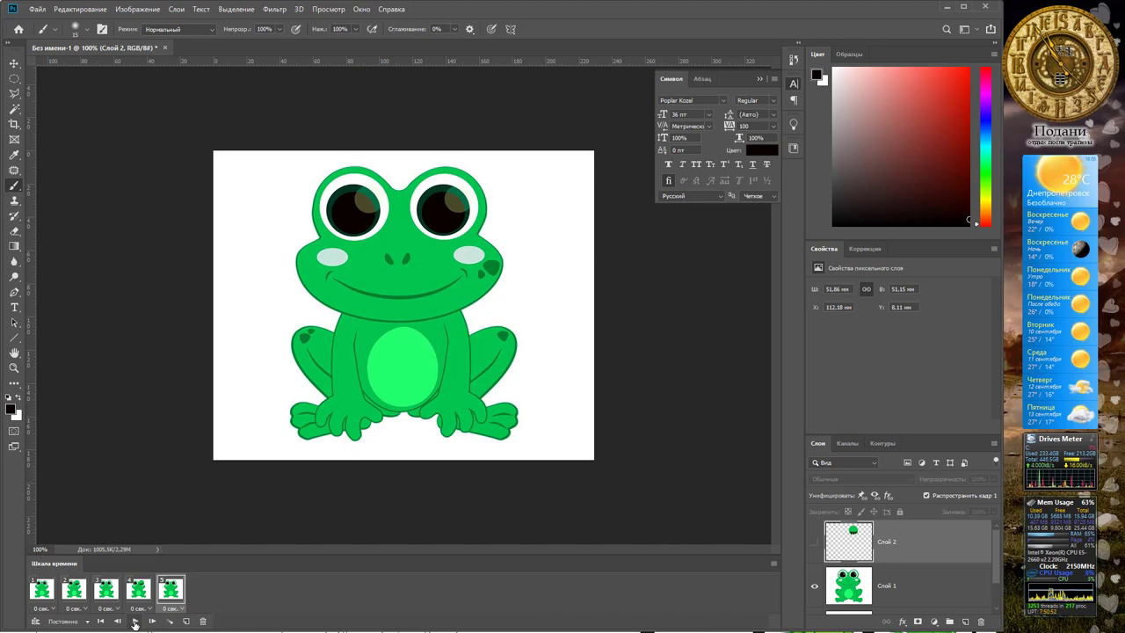
Step: Preview the winking animation, then select all five frames
left_click(134, 620)
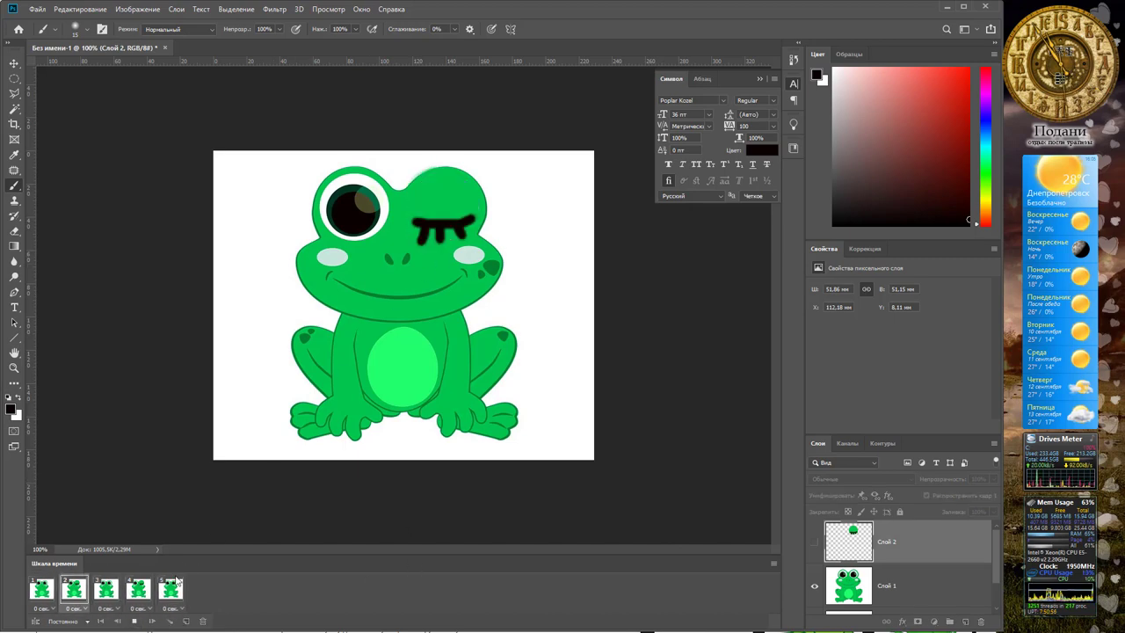
left_click(135, 621)
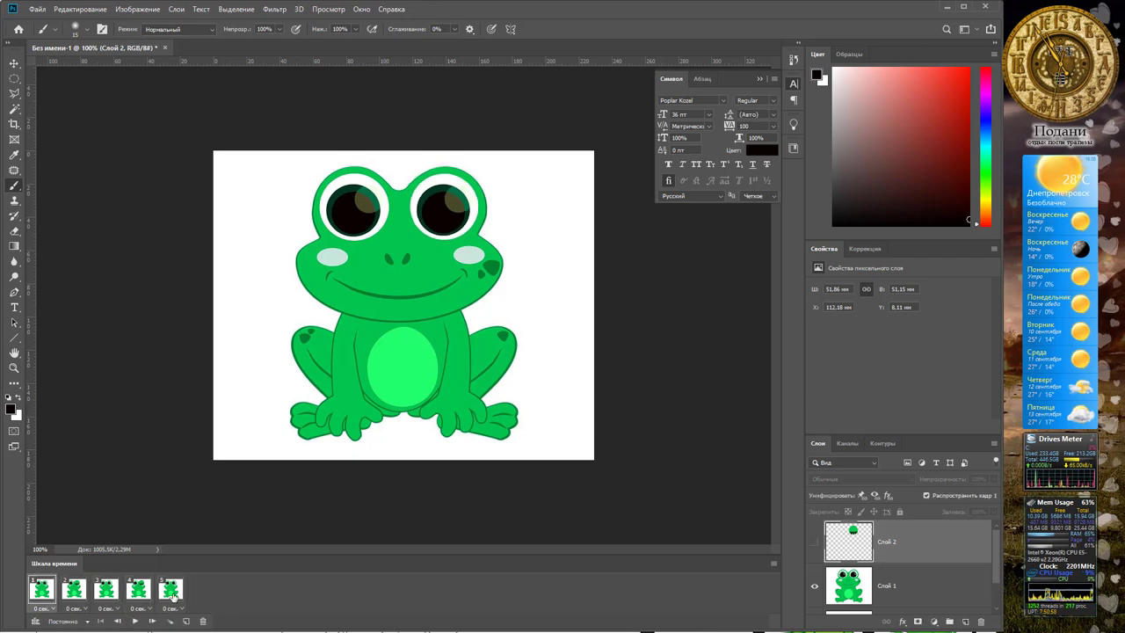
left_click(176, 593, "shift")
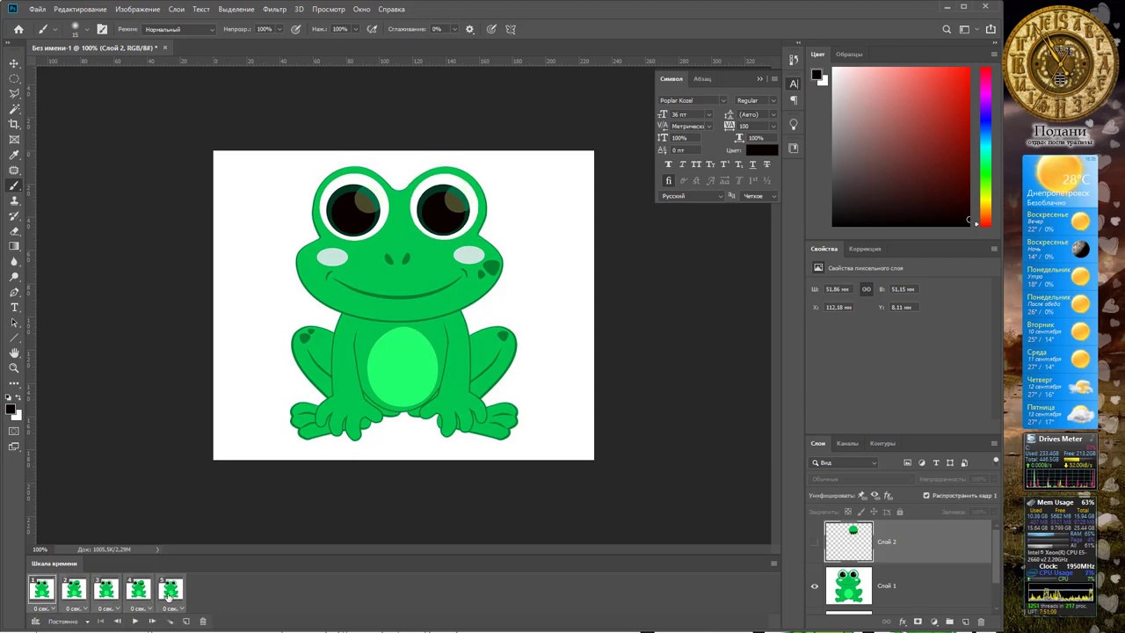
left_click(173, 608)
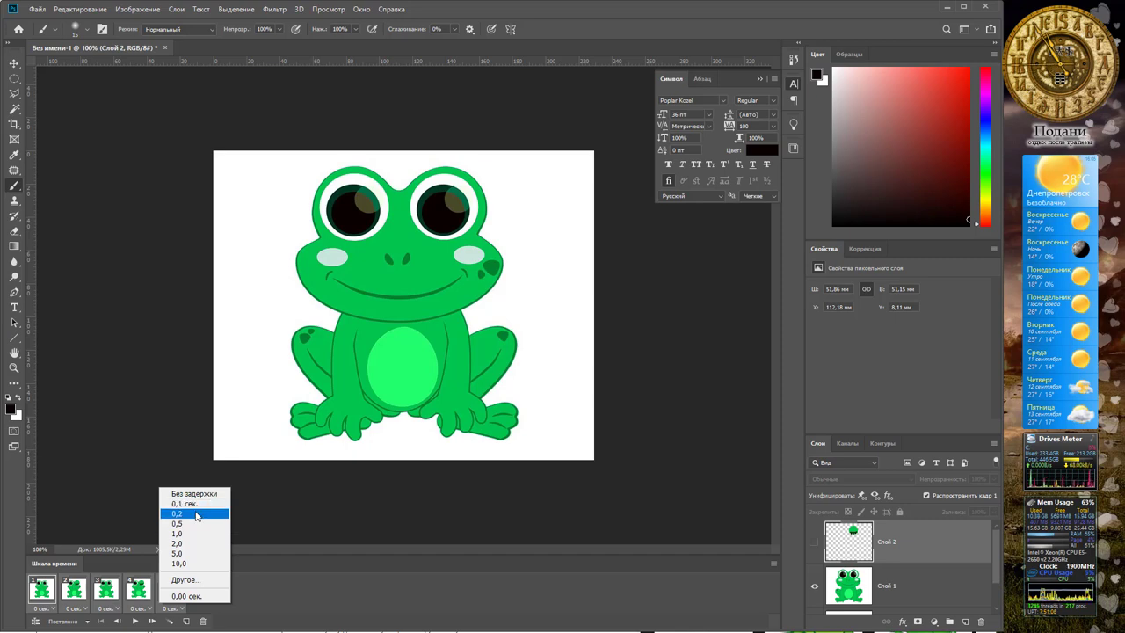
Step: Set all frames to a 0.2-second delay, preview the loop, and select frame 5
left_click(196, 515)
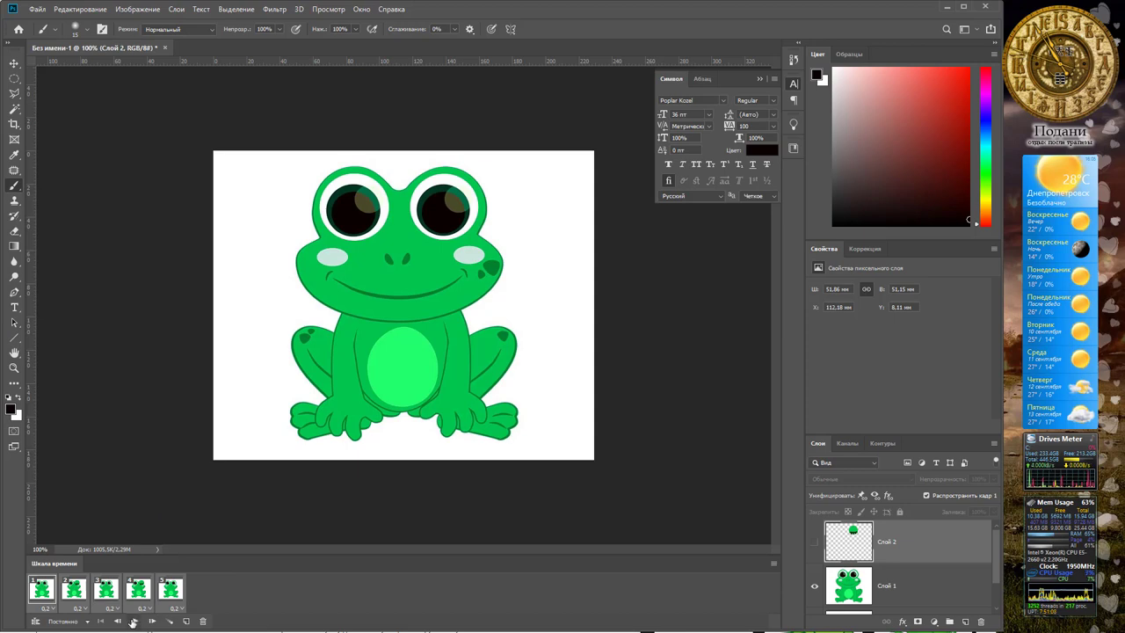
key("space")
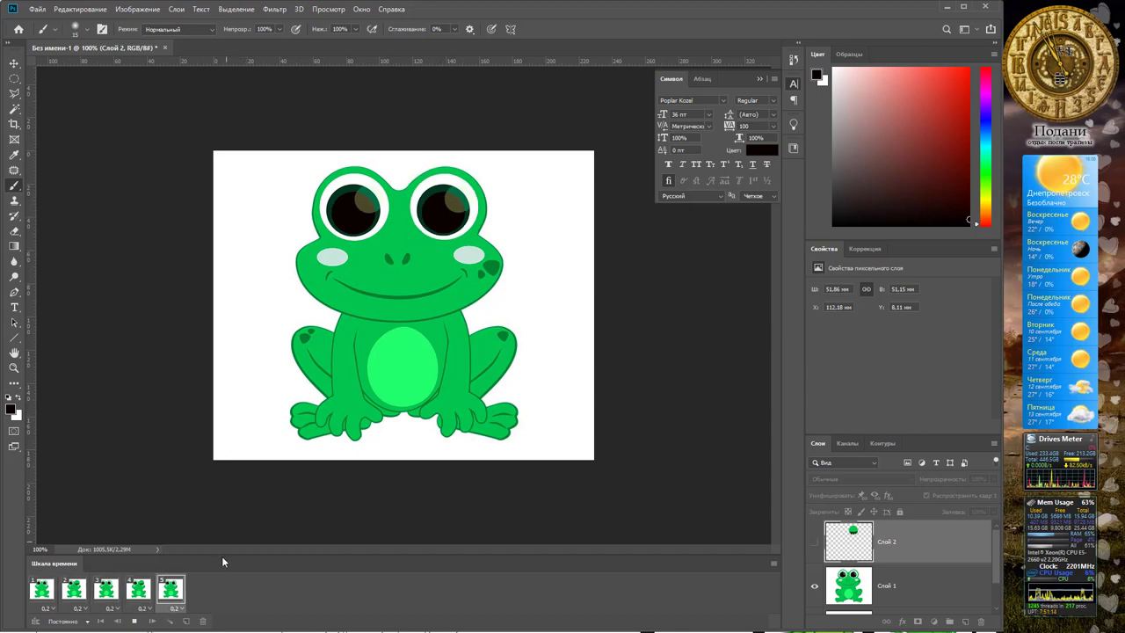
left_click(134, 621)
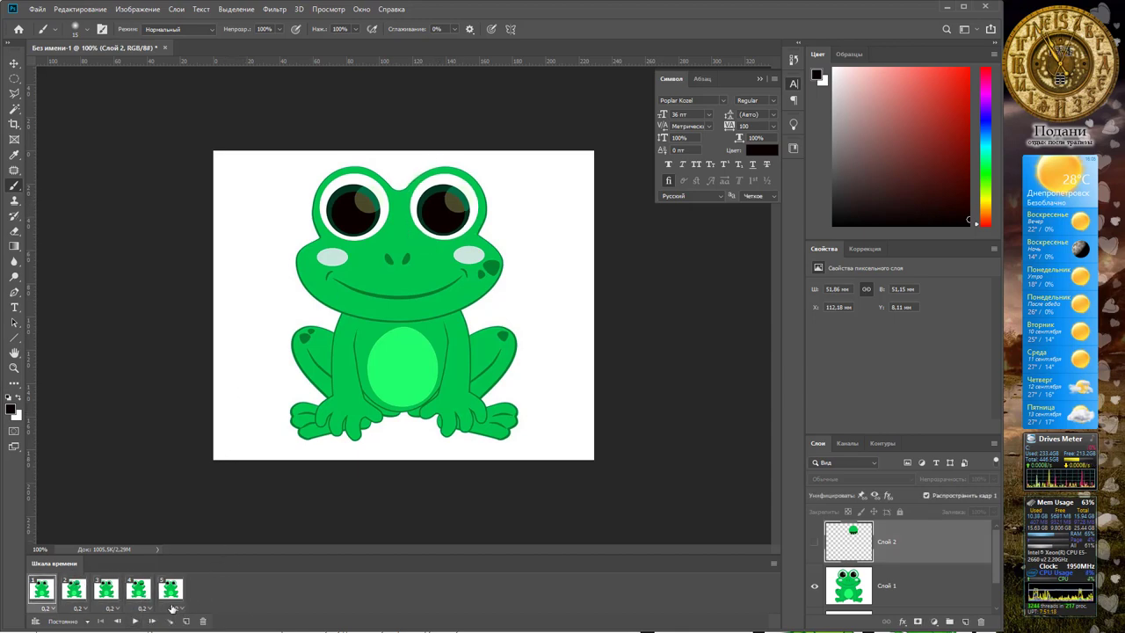
left_click(172, 596)
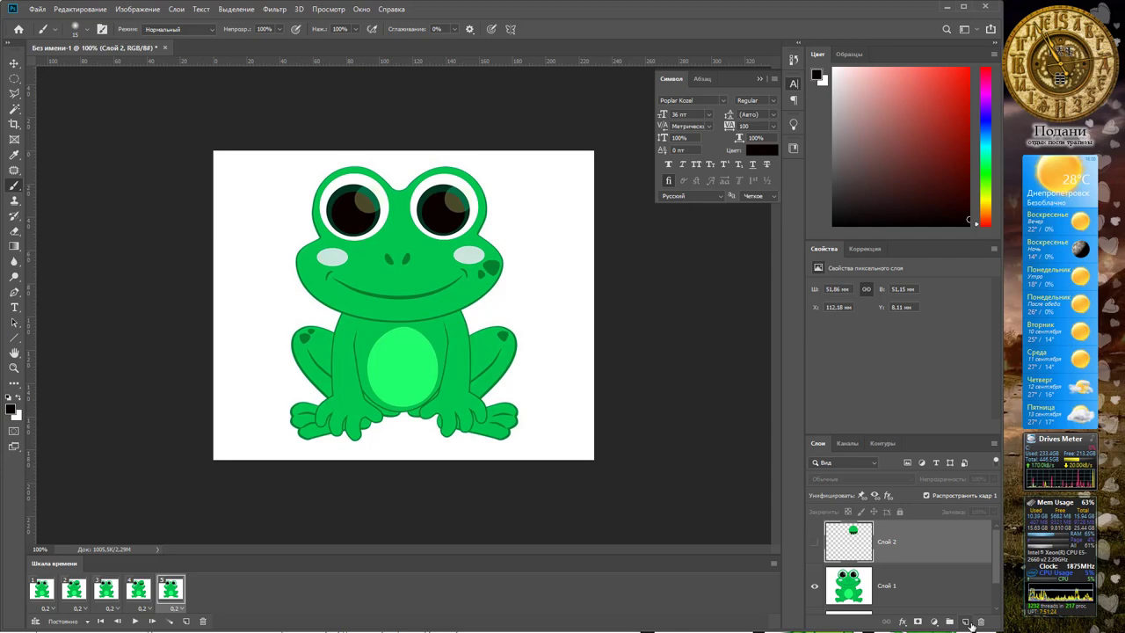
Step: On new layer Слой 3, cover the smile in green and draw a dark green frown
left_click(971, 625)
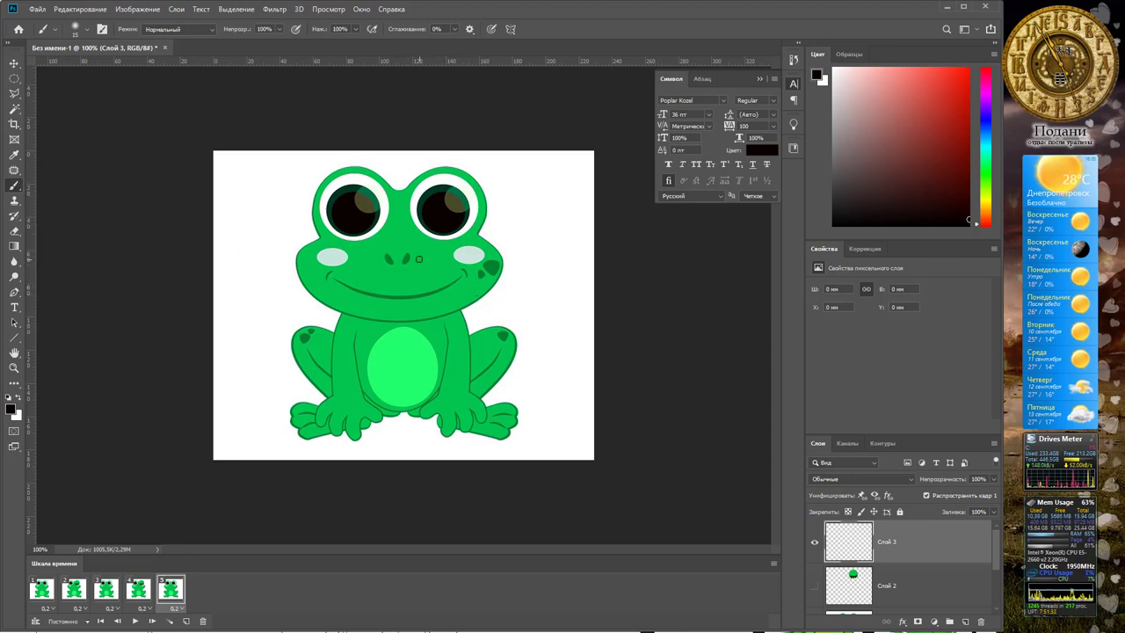
left_click(434, 257, "alt")
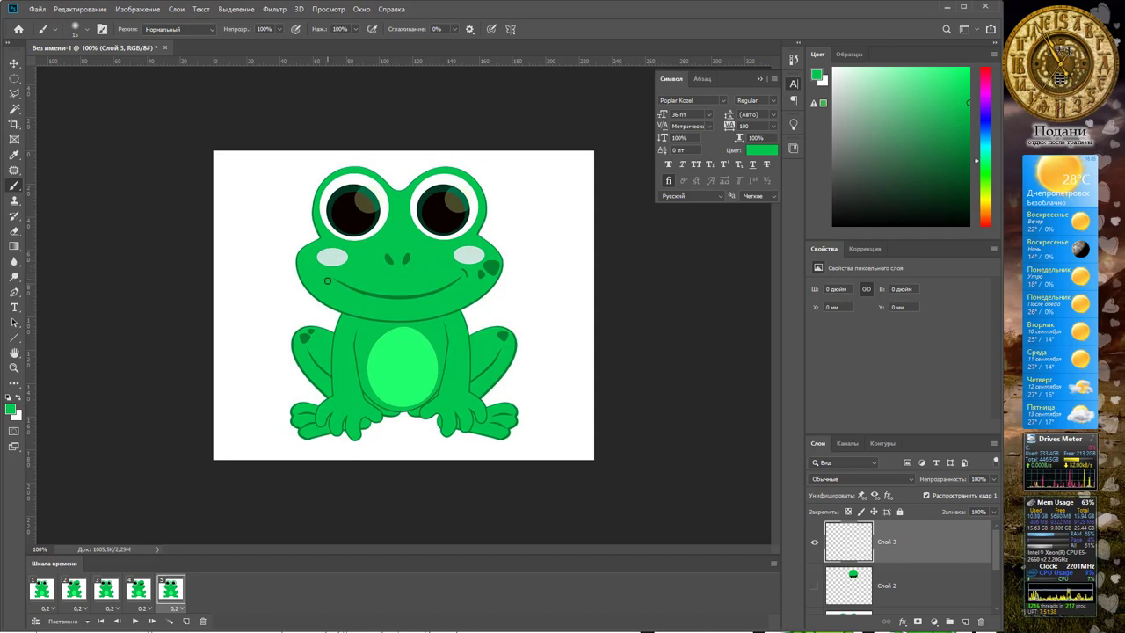
left_click_drag(330, 280, 439, 288)
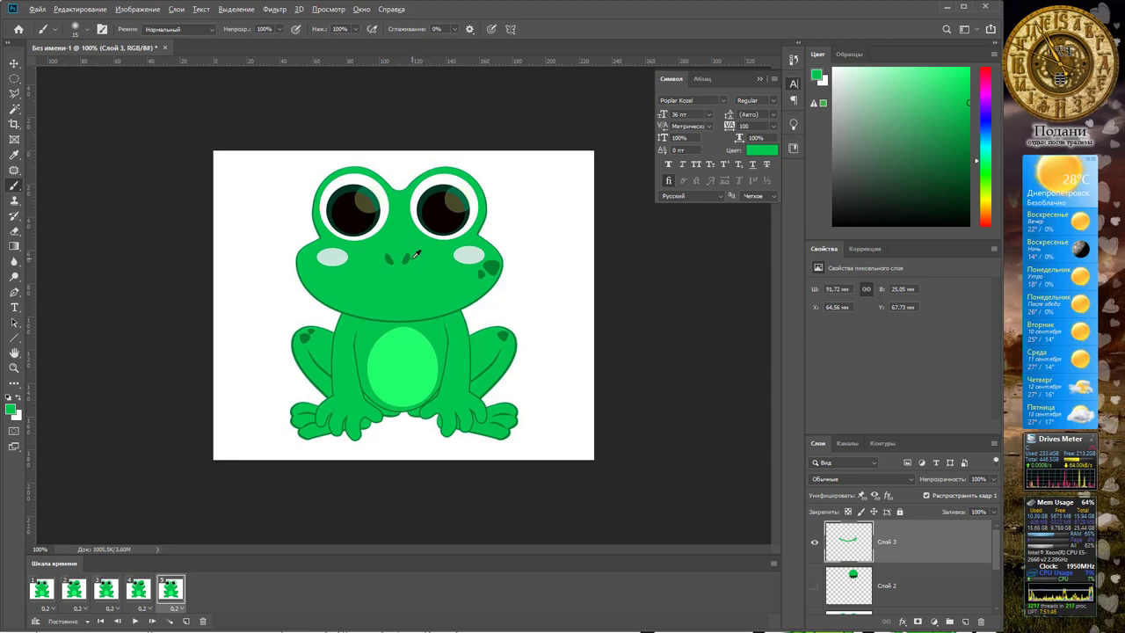
left_click(406, 260, "alt")
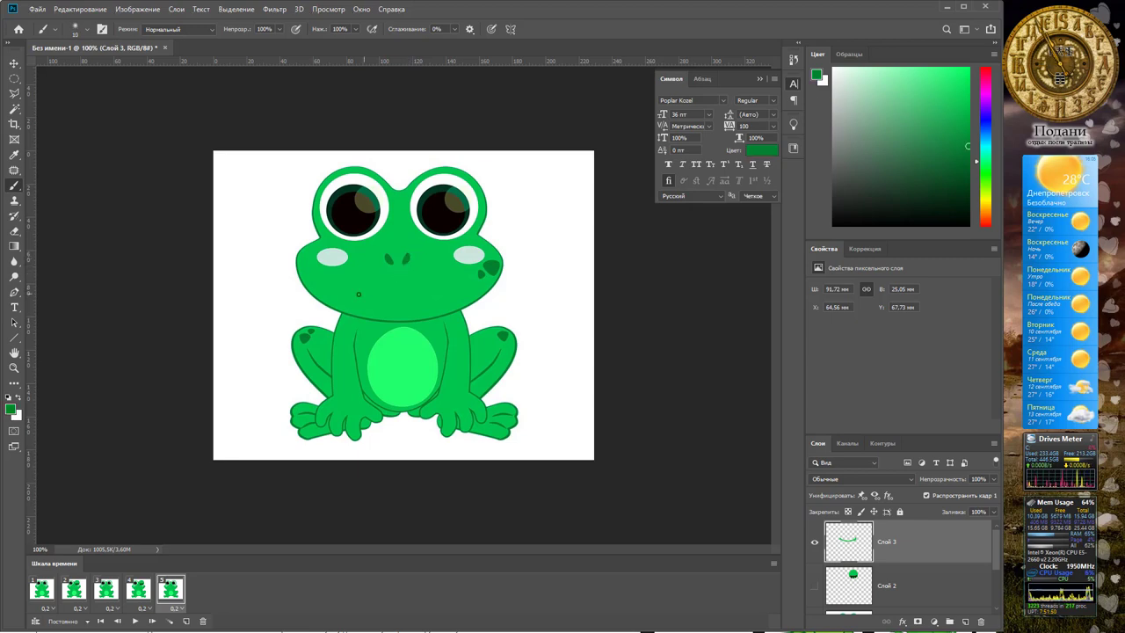
left_click_drag(340, 295, 425, 288)
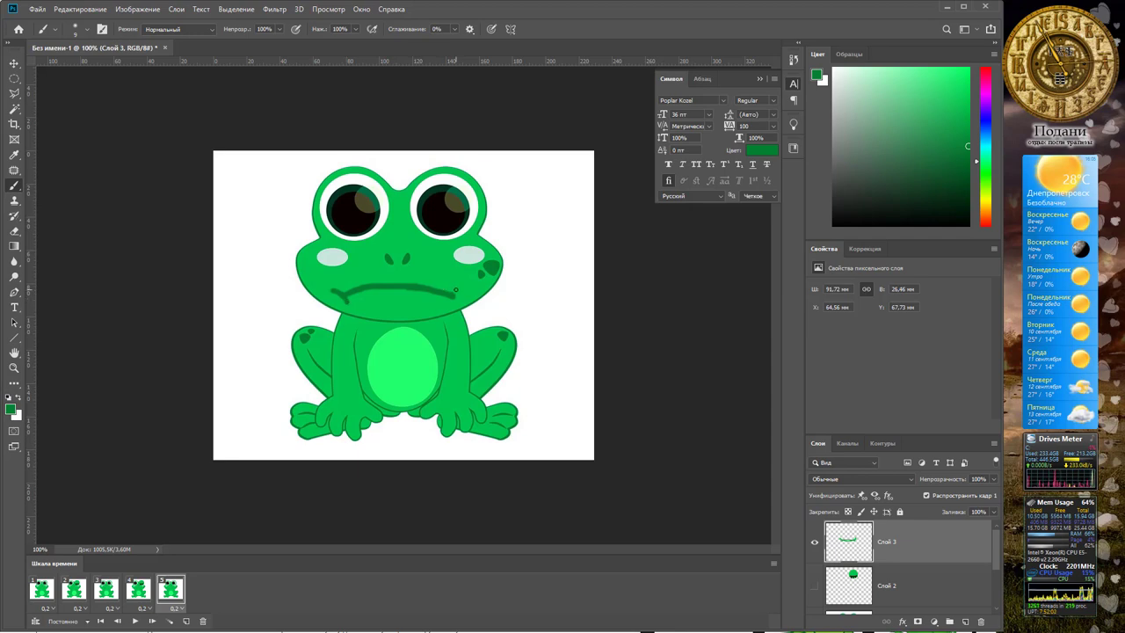
left_click_drag(454, 295, 459, 288)
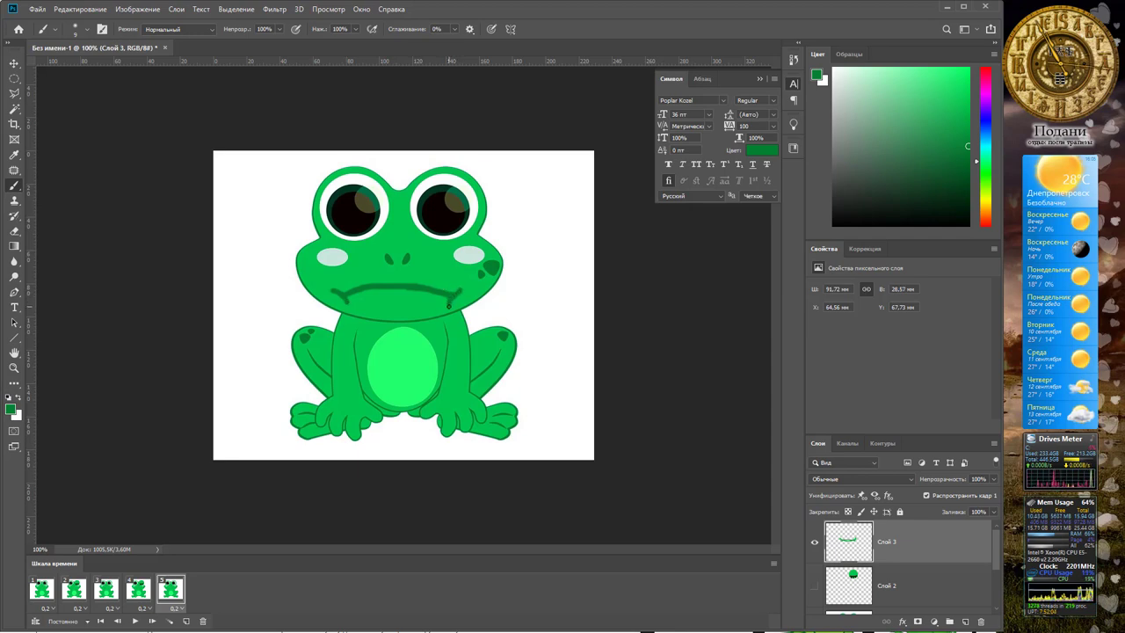
Step: Check frames 4 and 2, then hide Слой 3 on frame 1 so the frog smiles
left_click(140, 590)
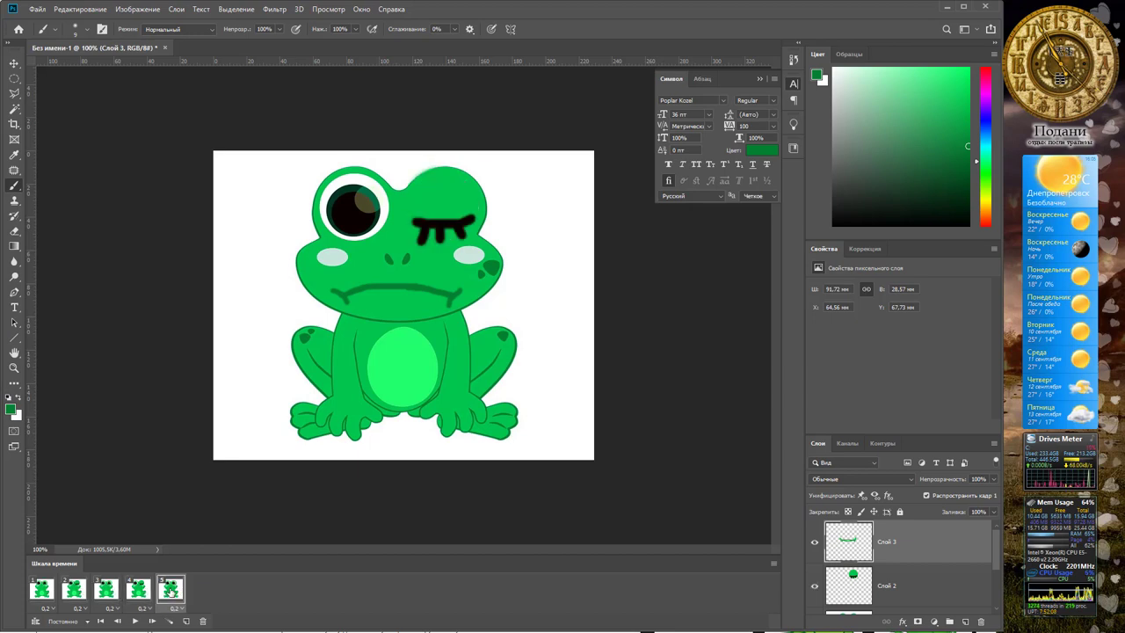
left_click(141, 590)
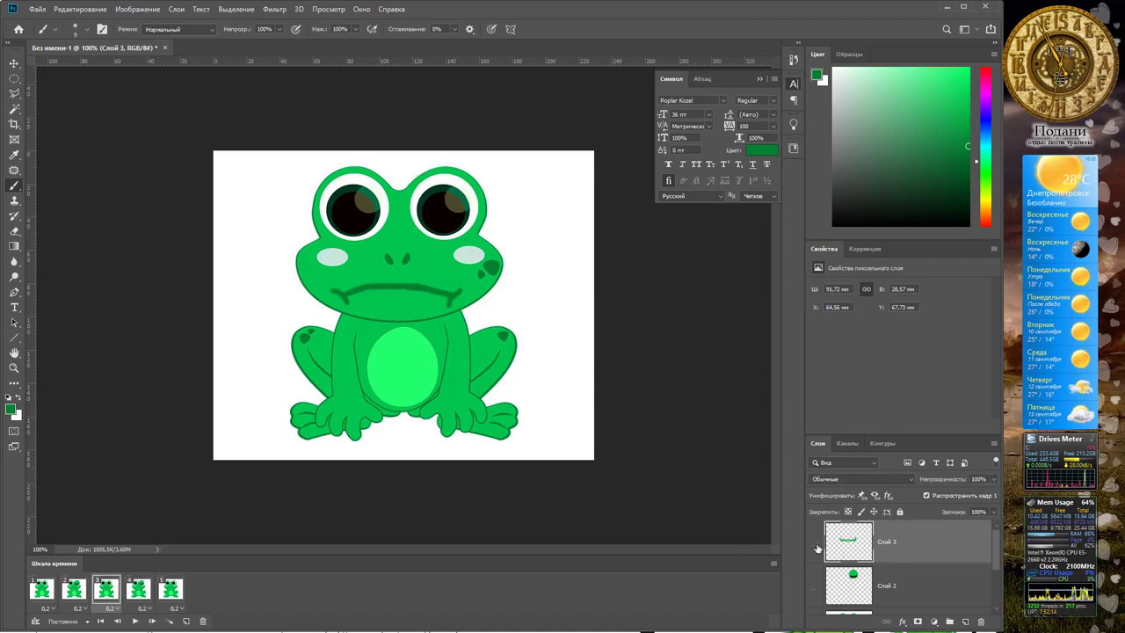
left_click(78, 592)
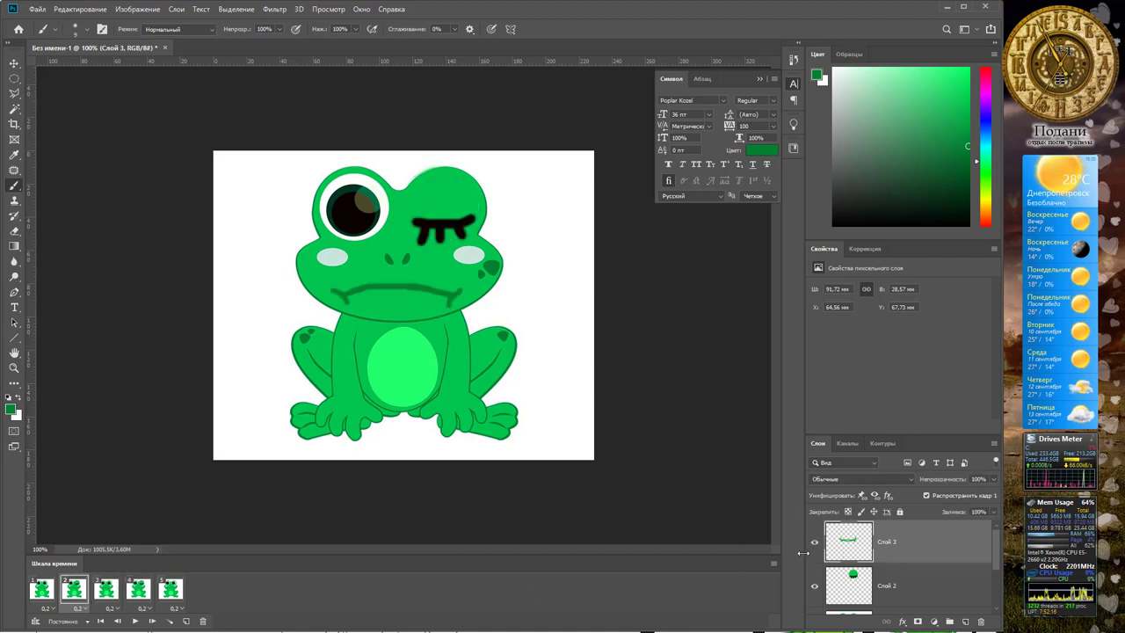
left_click(42, 589)
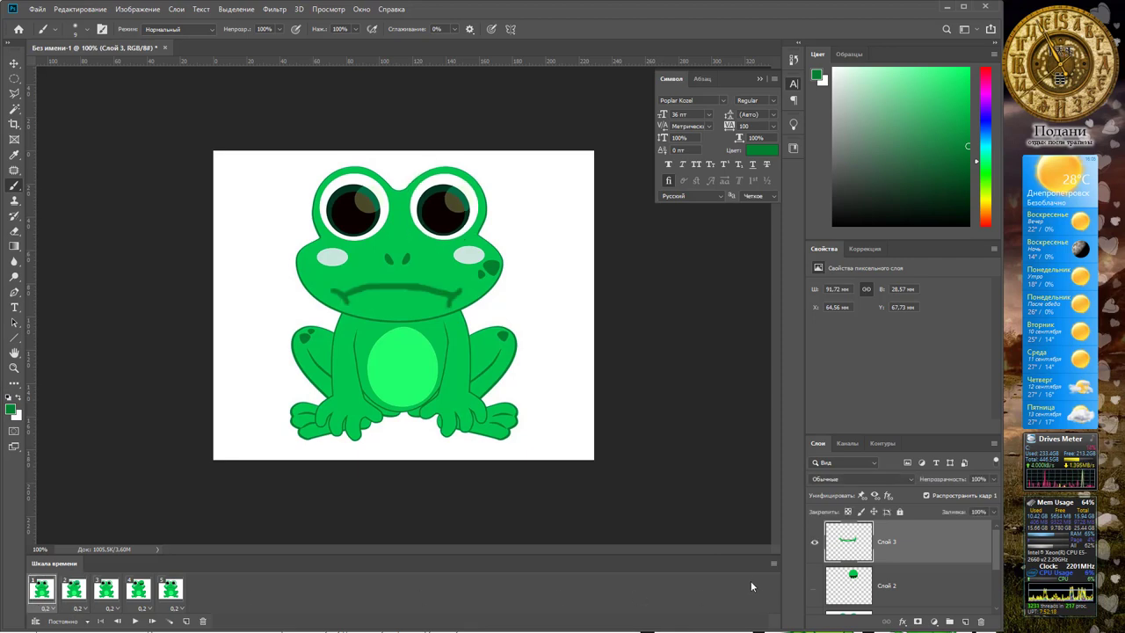
left_click(815, 543)
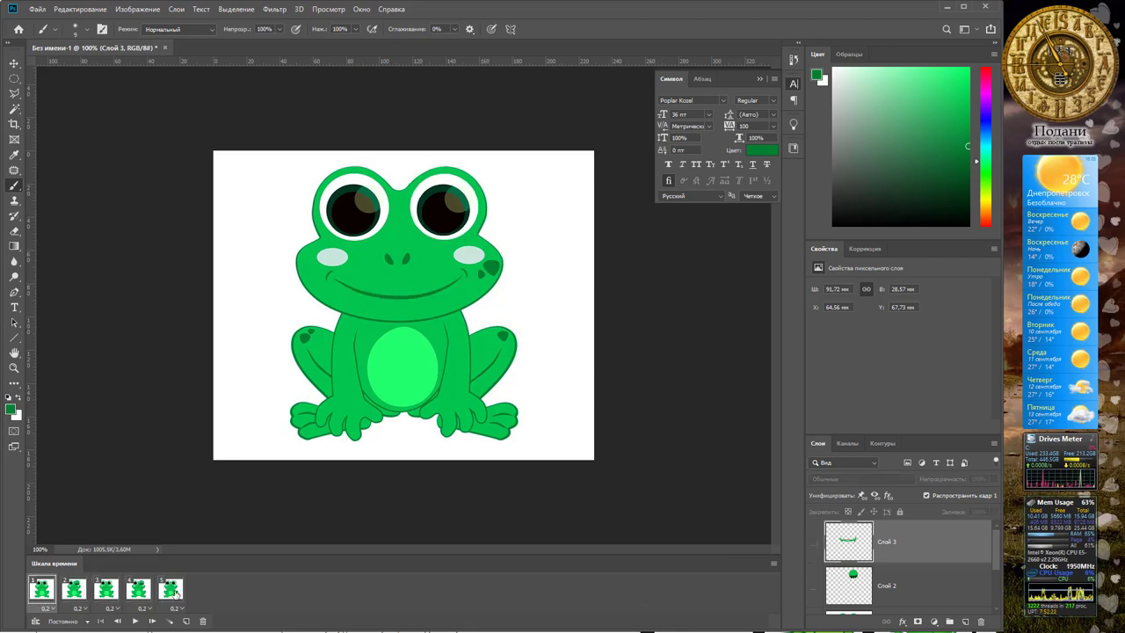
Step: After frame 5, add frame 6 showing the frown and frame 7 winking while frowning
left_click(139, 589)
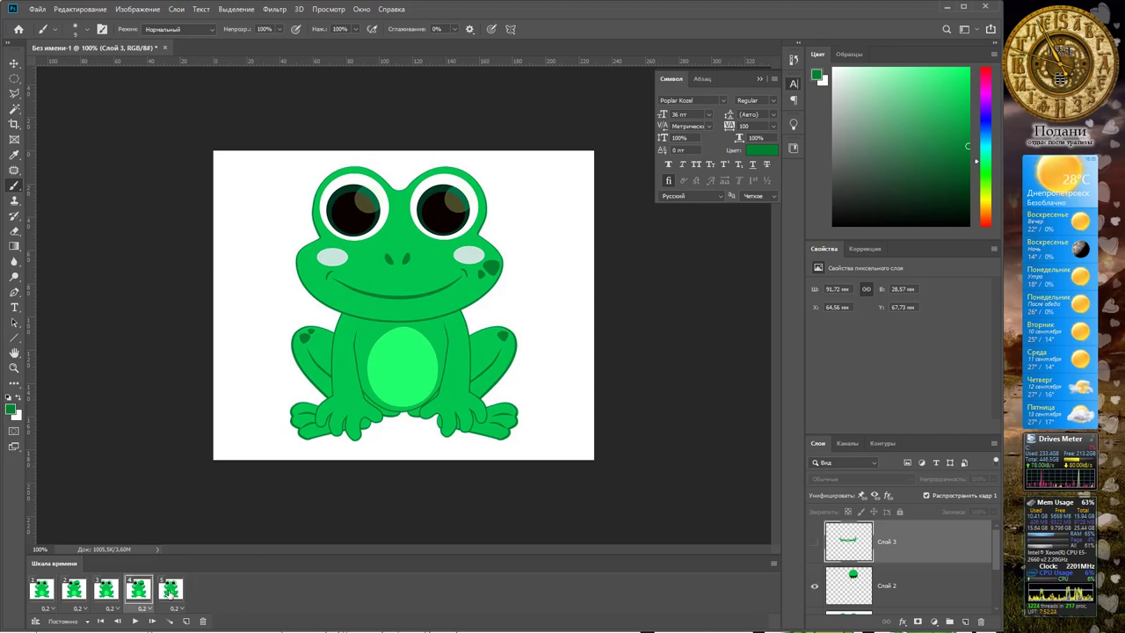
left_click(170, 589)
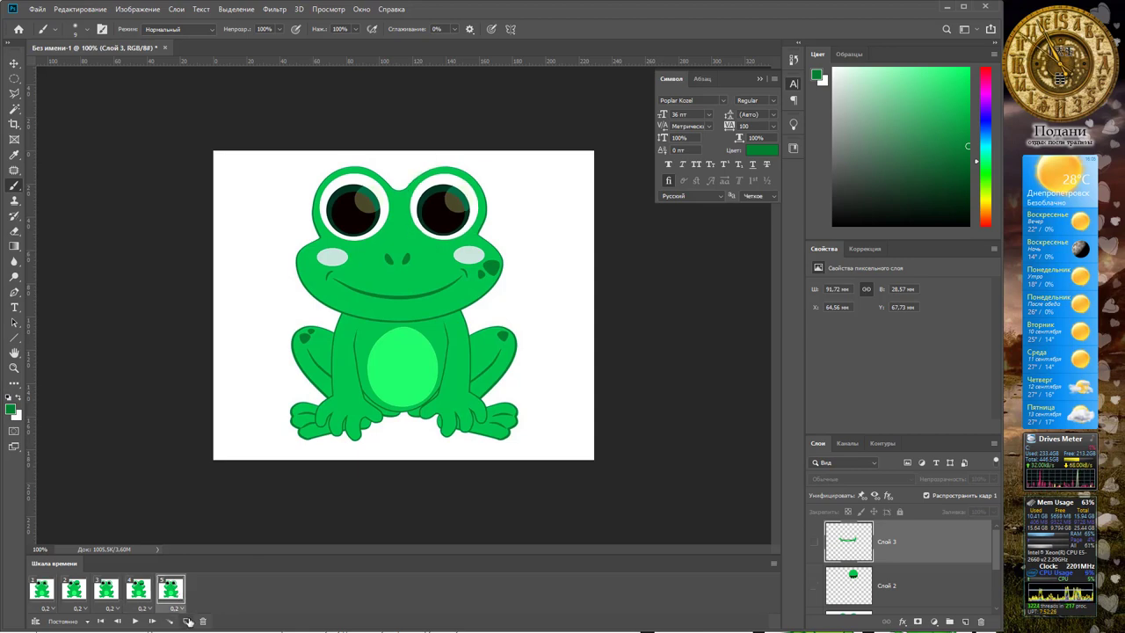
left_click(186, 620)
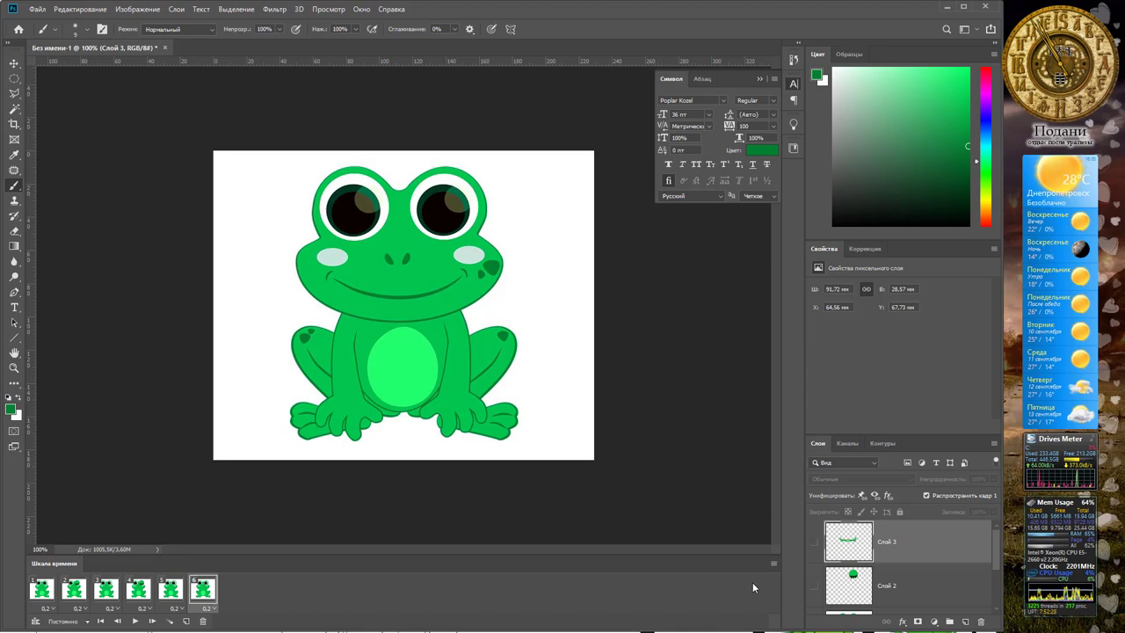
left_click(817, 545)
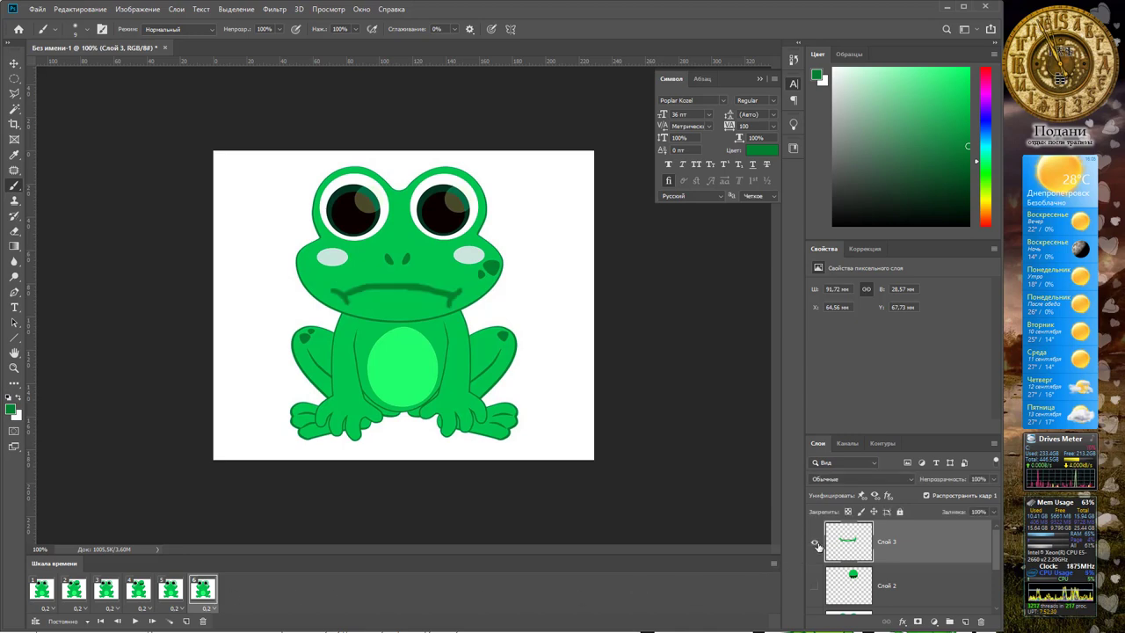
left_click(186, 621)
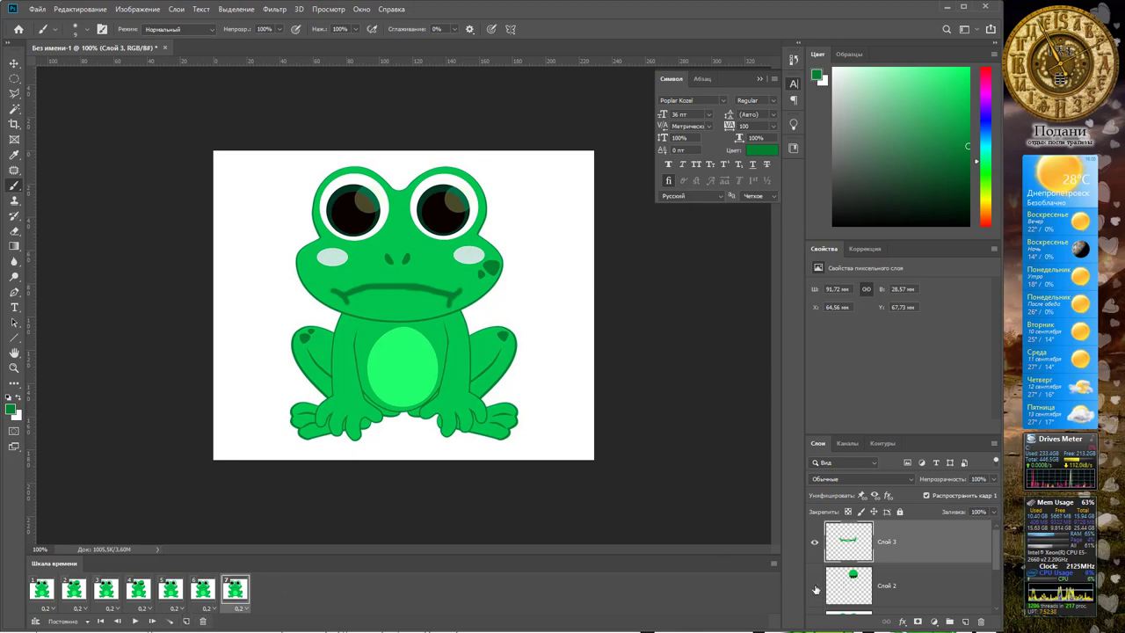
left_click(814, 589)
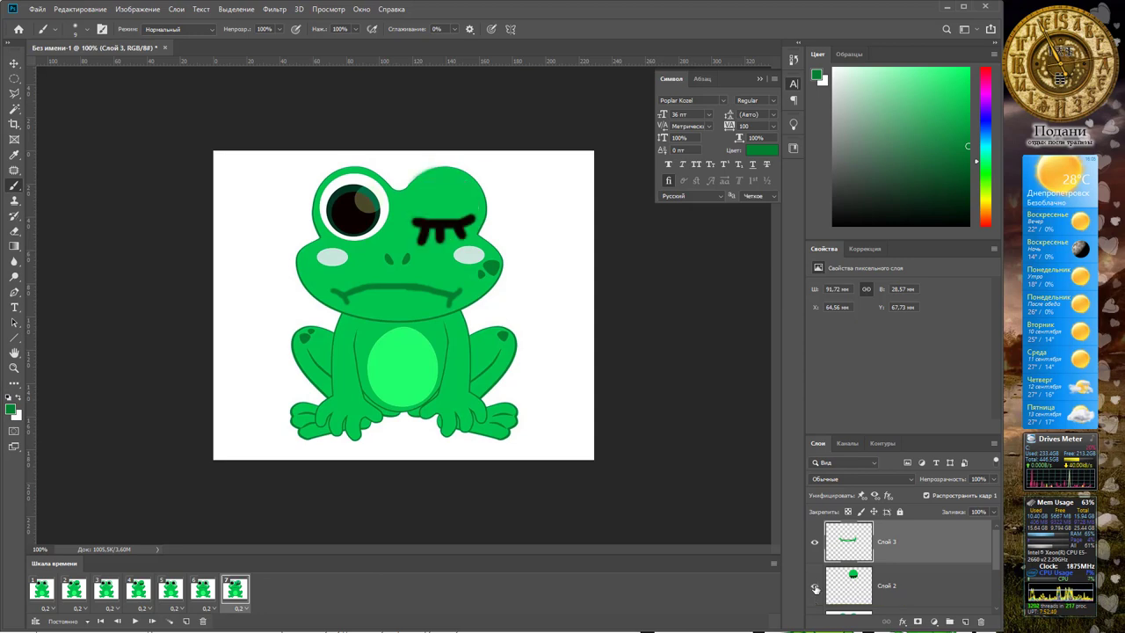
Step: Add frame 8 with the right eye reopened and frame 9 with the frown hidden
left_click(187, 620)
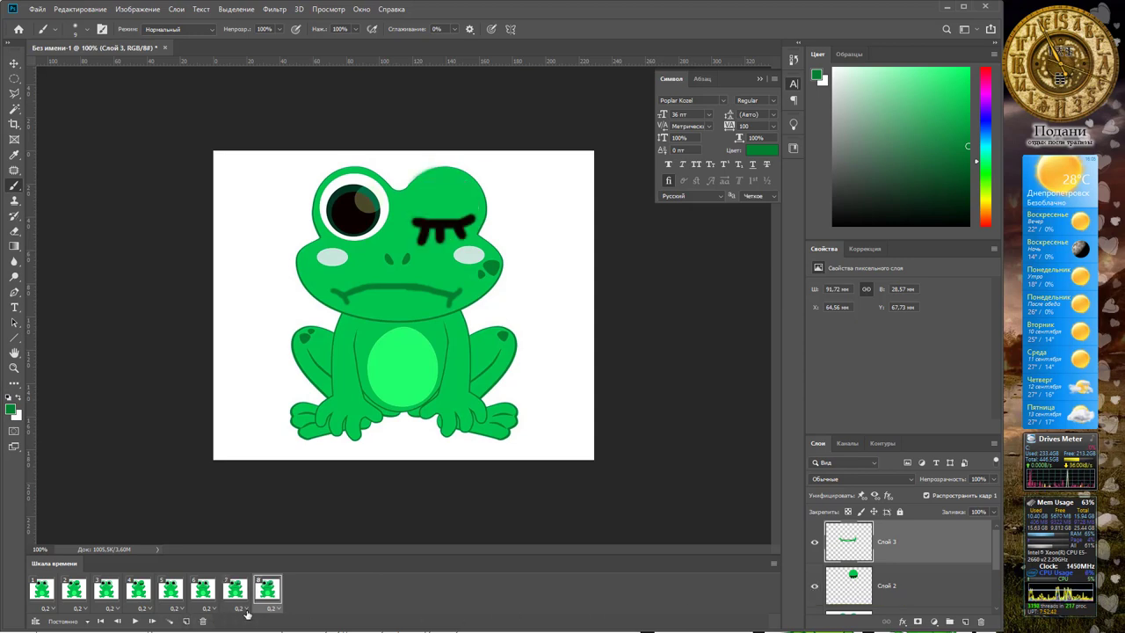
left_click(814, 586)
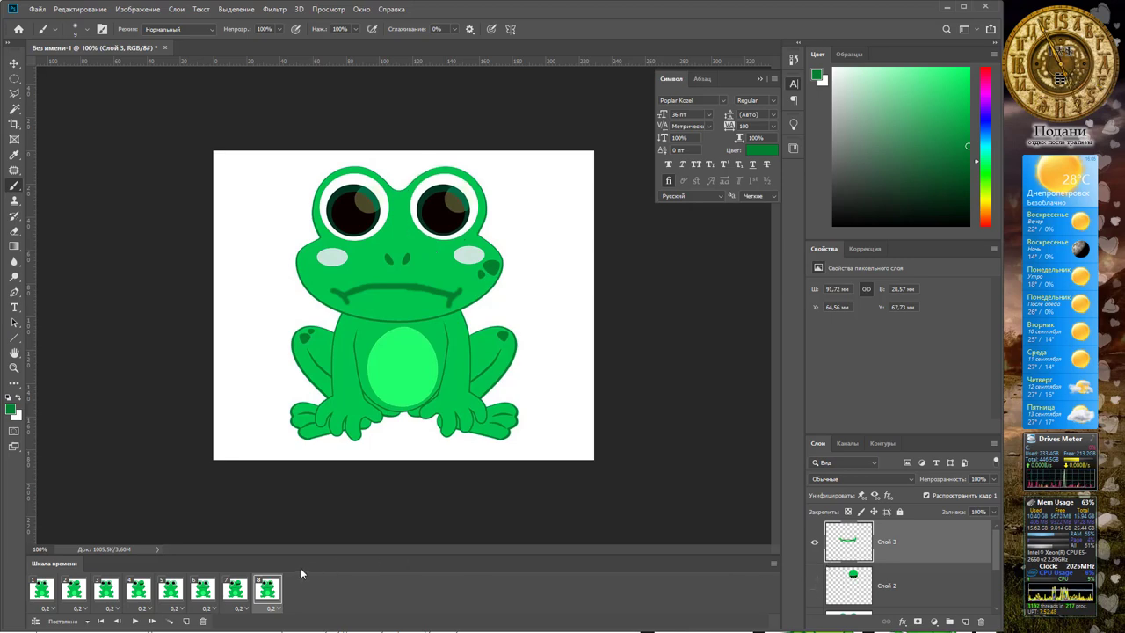
left_click(186, 621)
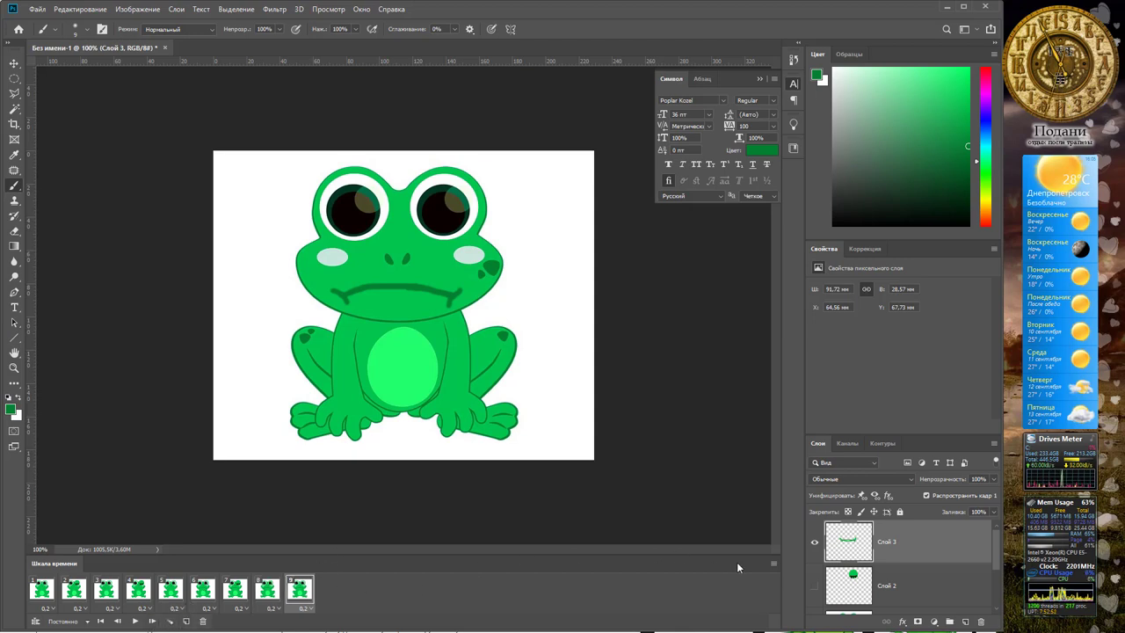
left_click(813, 546)
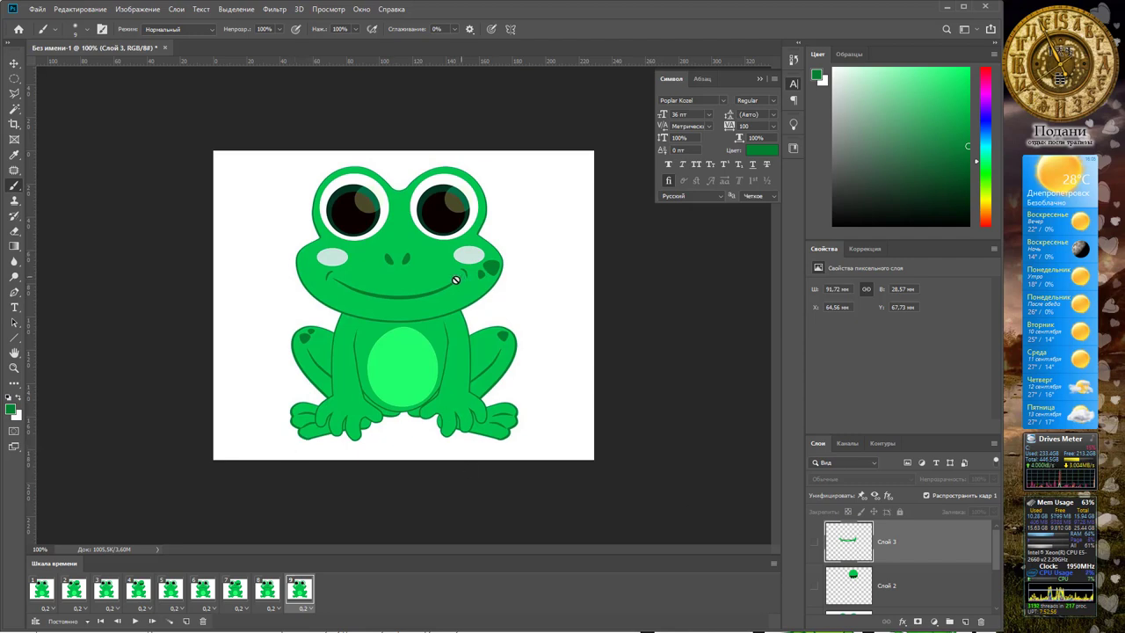
Step: Preview the animation, then duplicate frame 9's smiling frog as a new tenth frame
left_click(136, 622)
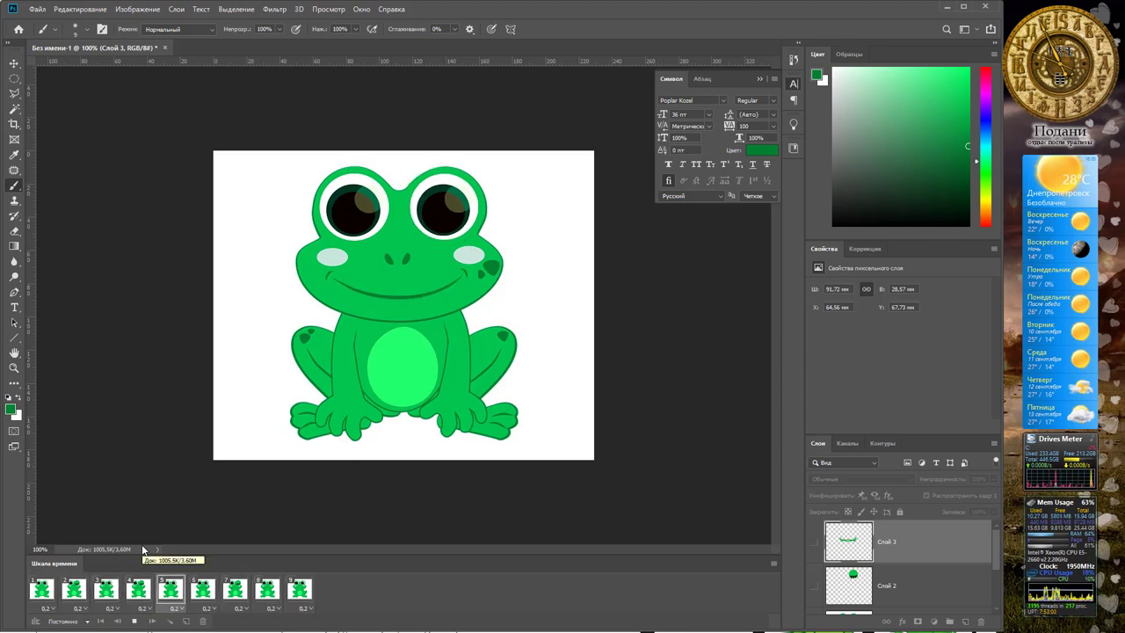
key("space")
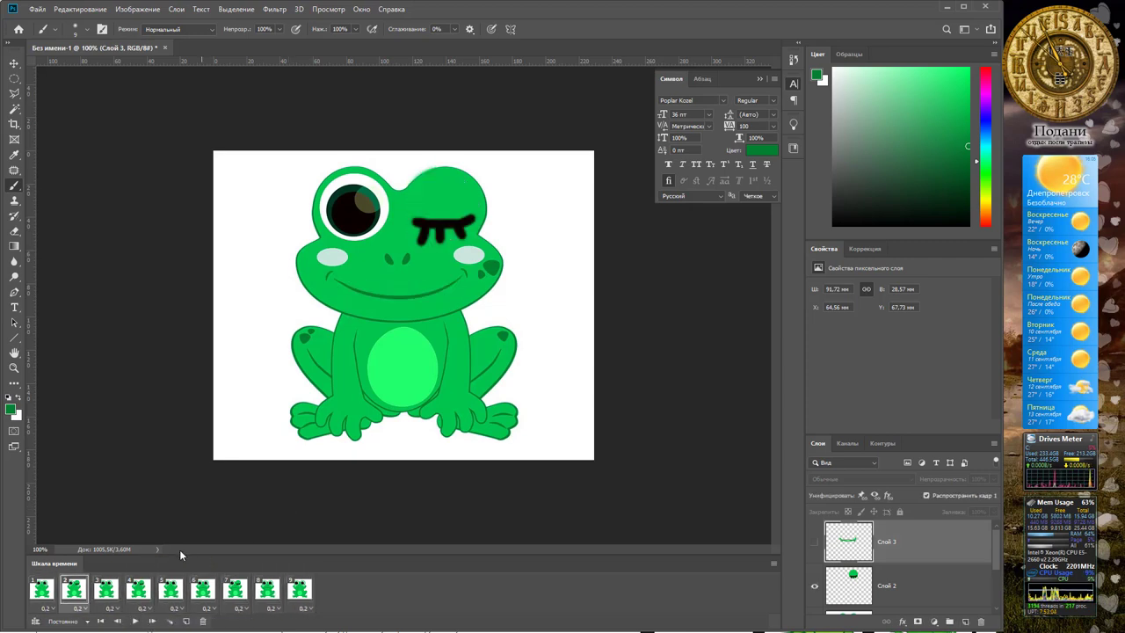
left_click(299, 589)
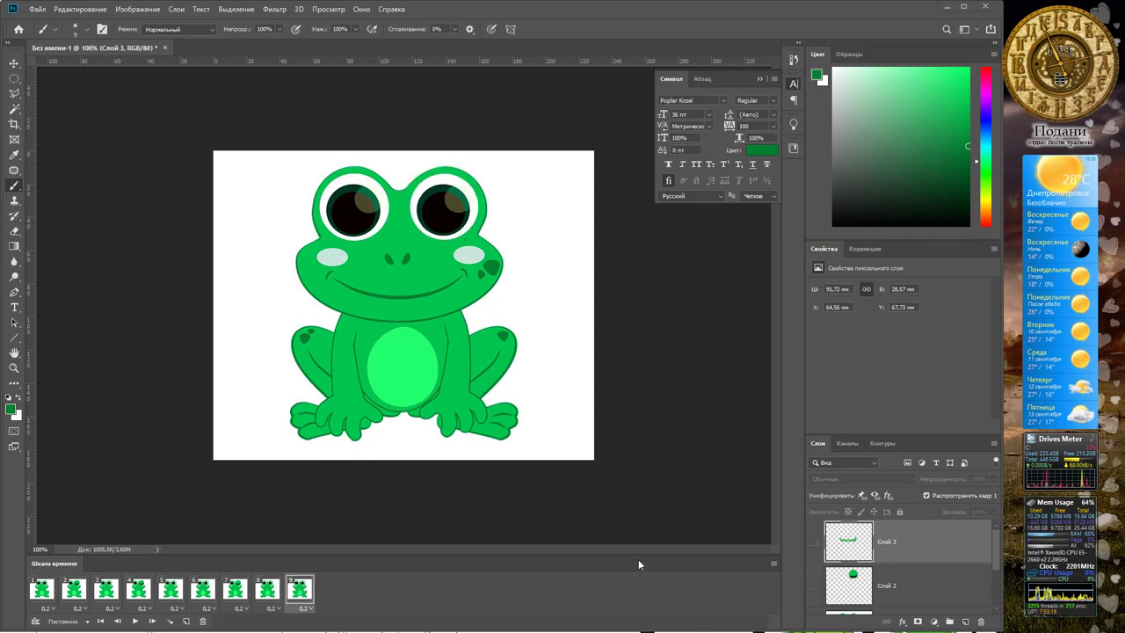
left_click(185, 621)
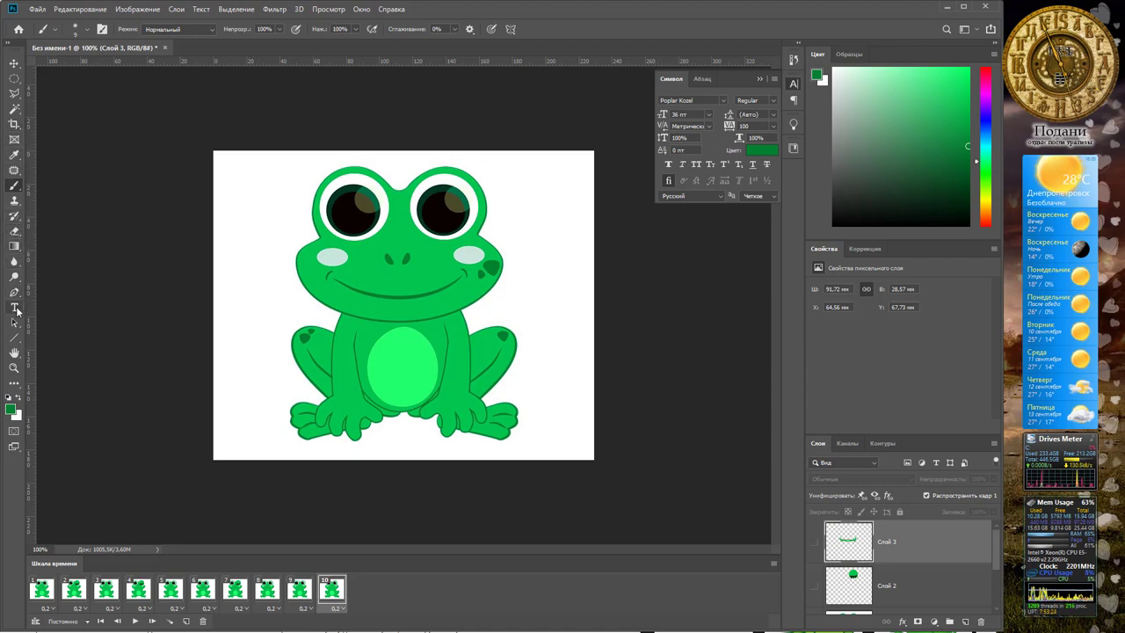
Step: Hide the frog artwork layer in frame 10, leaving a plain white canvas
left_click(15, 308)
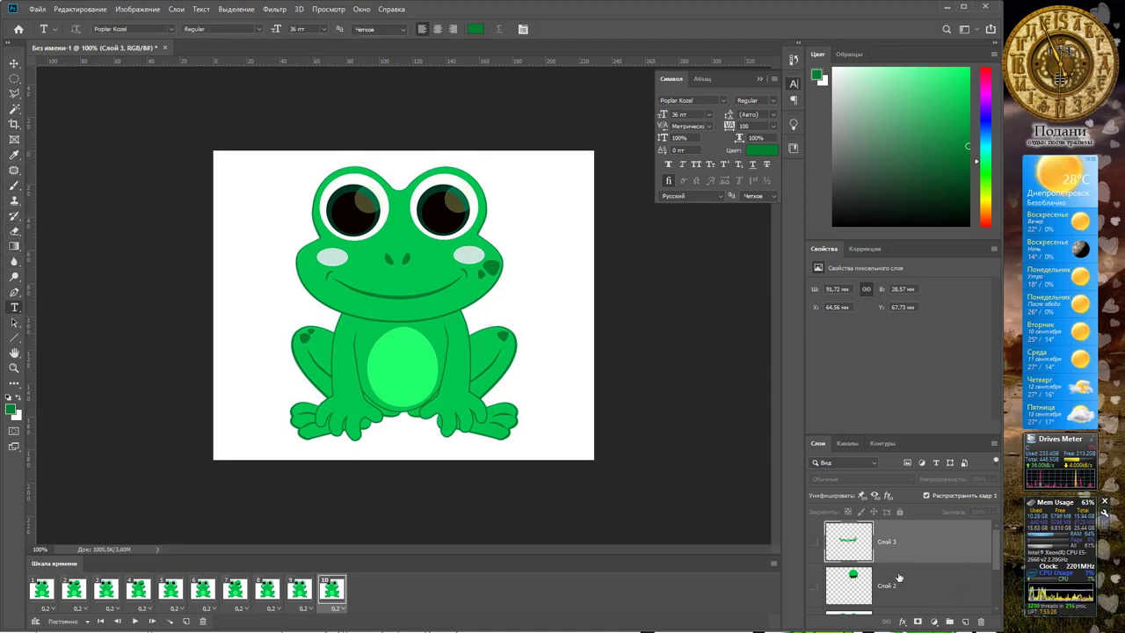
scroll(918, 560, "down", 3)
left_click(814, 548)
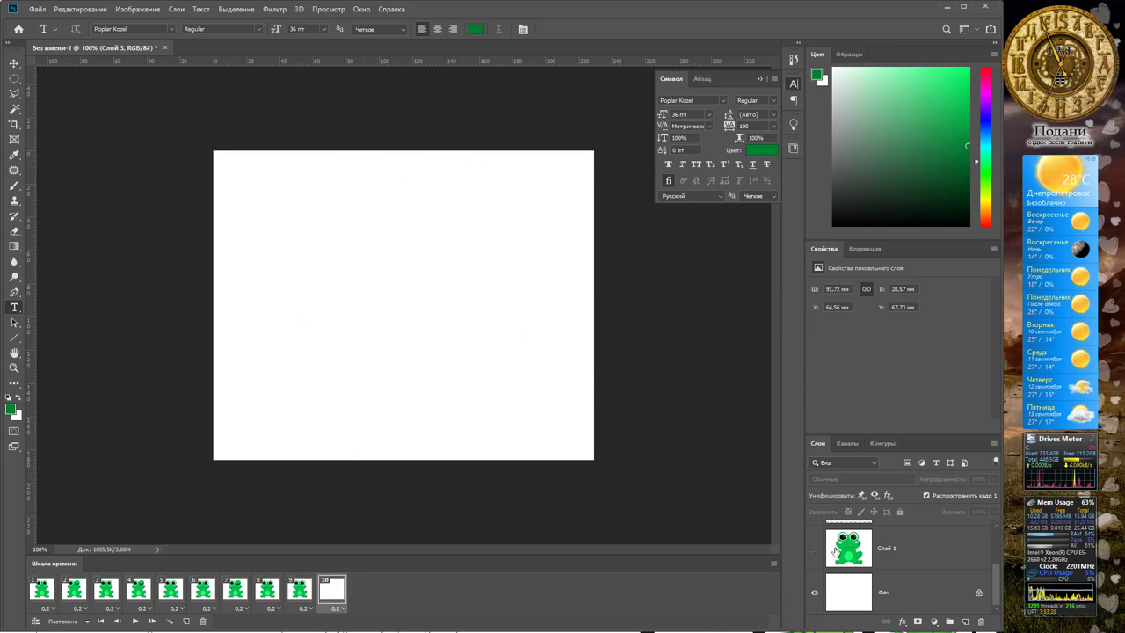
scroll(835, 551, "up", 3)
scroll(836, 551, "down", 3)
scroll(913, 552, "up", 3)
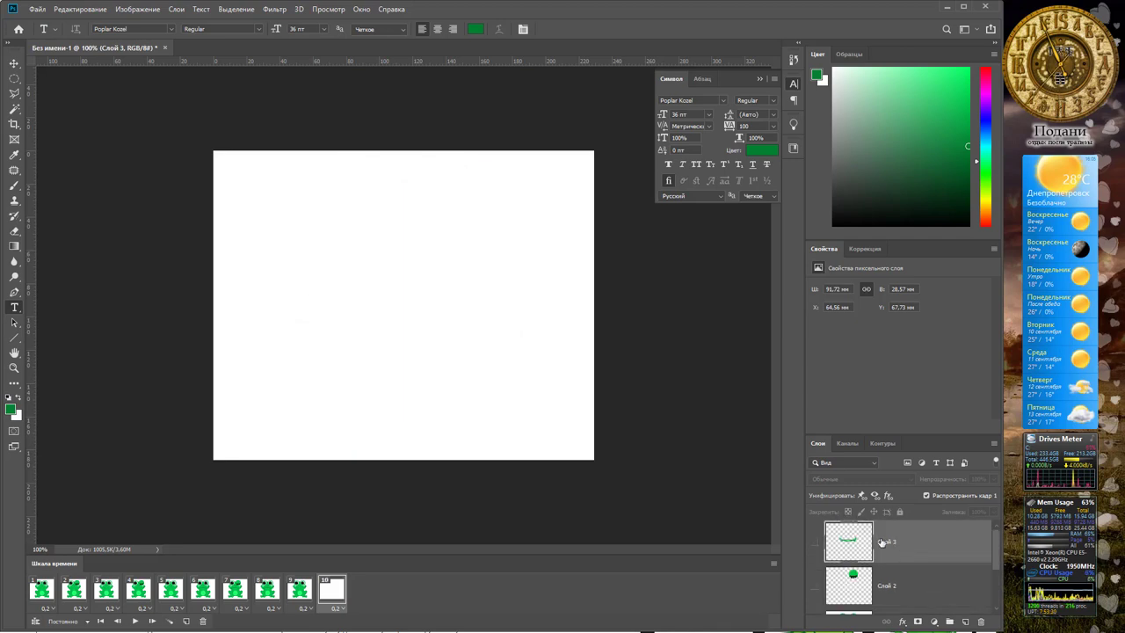
Step: Add two-line credit text 'Роботу виконав сть.132' plus the author's name, moved near the canvas top
left_click(275, 264)
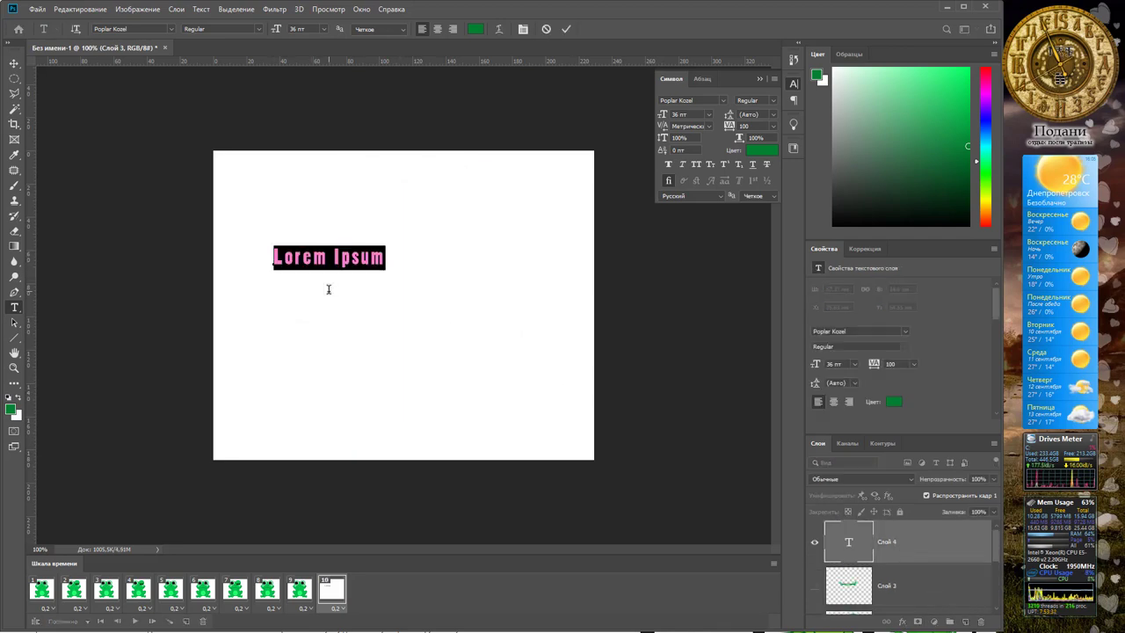
key("BackSpace")
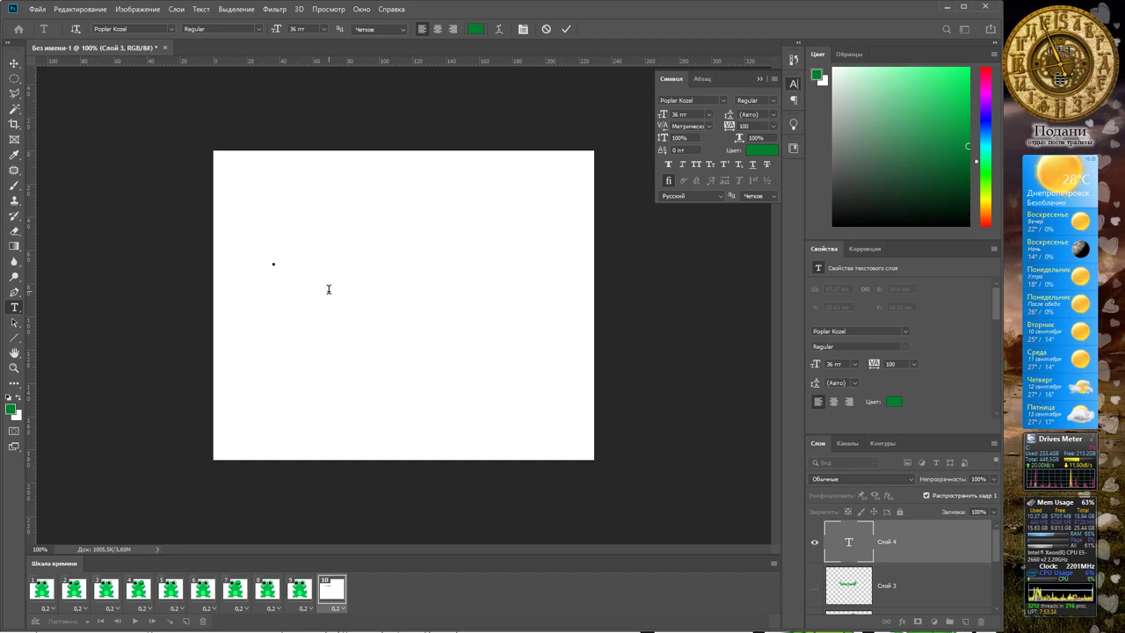
type("Р")
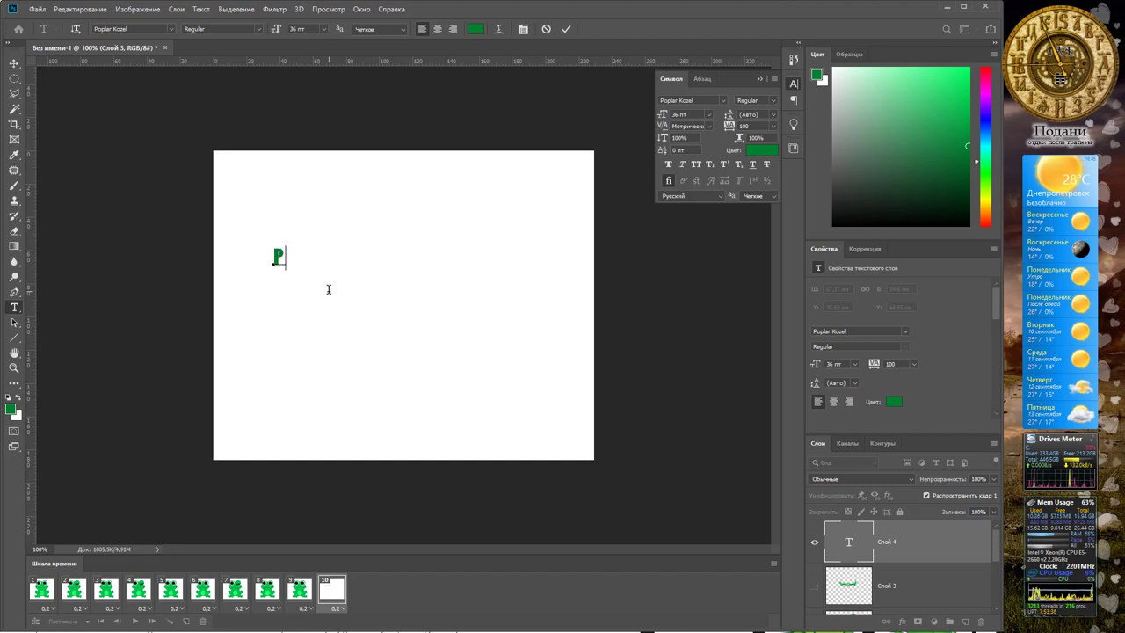
type("оботу викона")
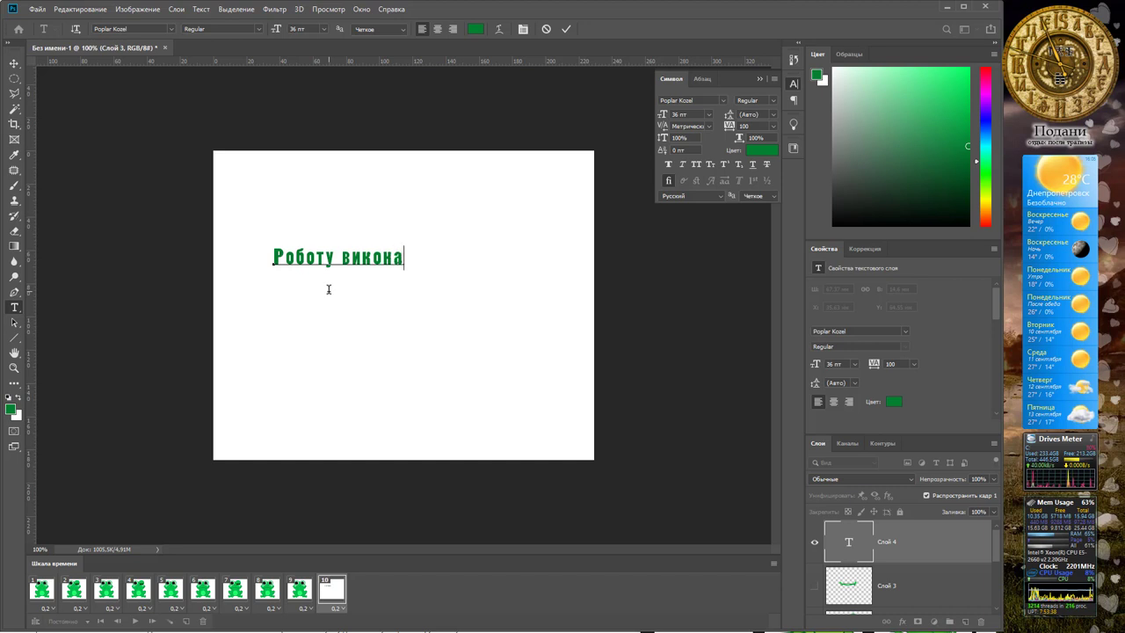
type("в ст")
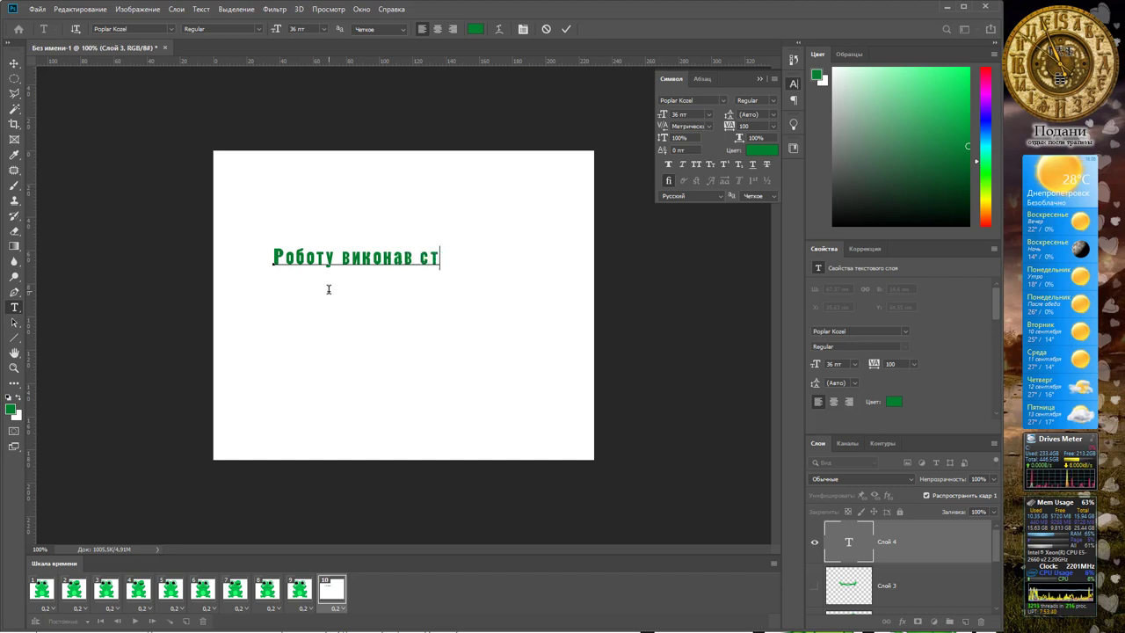
type("ь.гр.13")
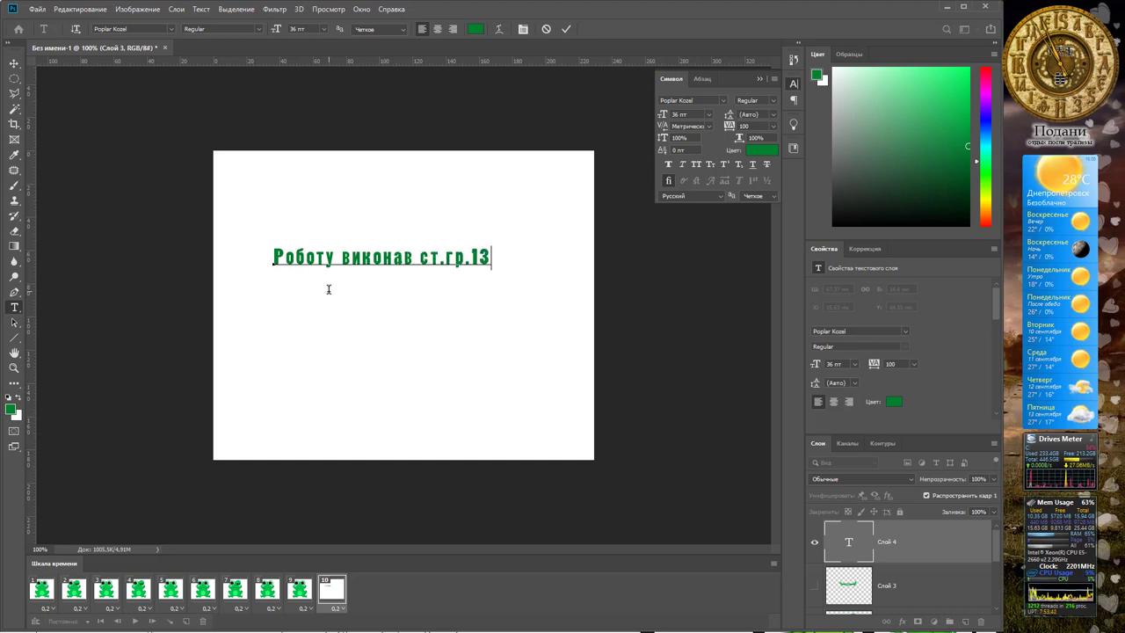
type("2")
key("Return")
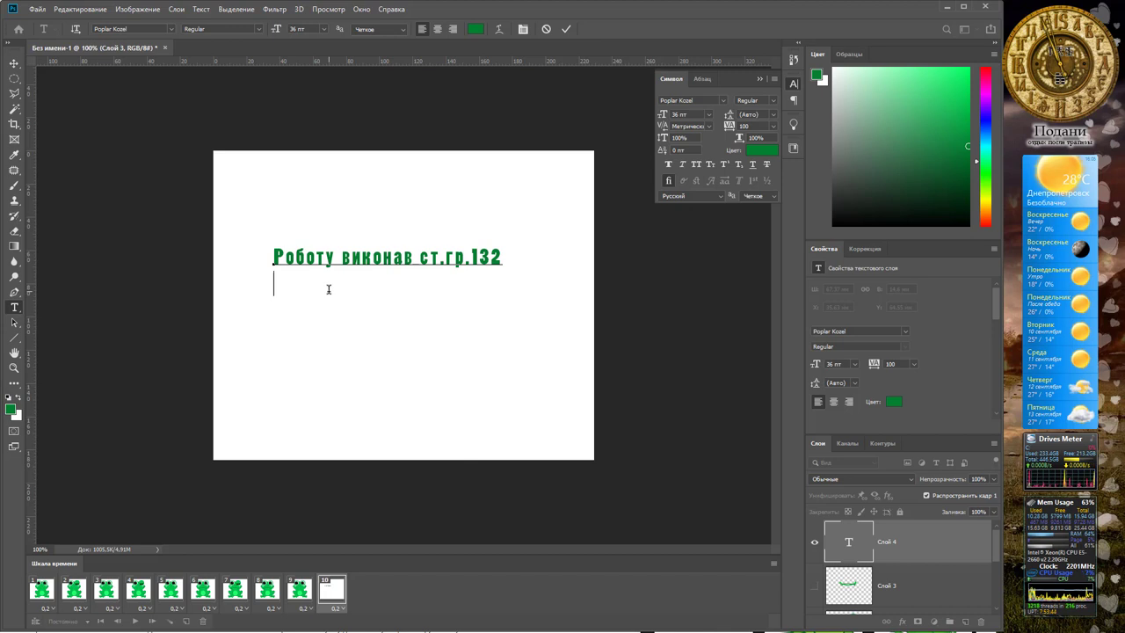
type("У")
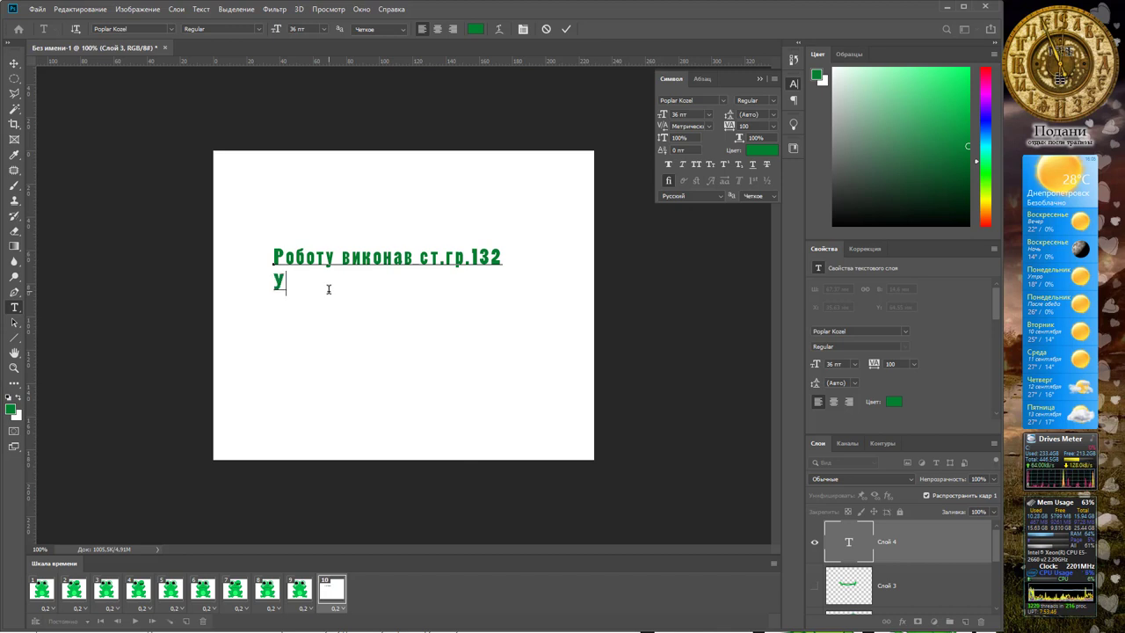
type("а")
key("BackSpace")
key("BackSpace")
type("Кара")
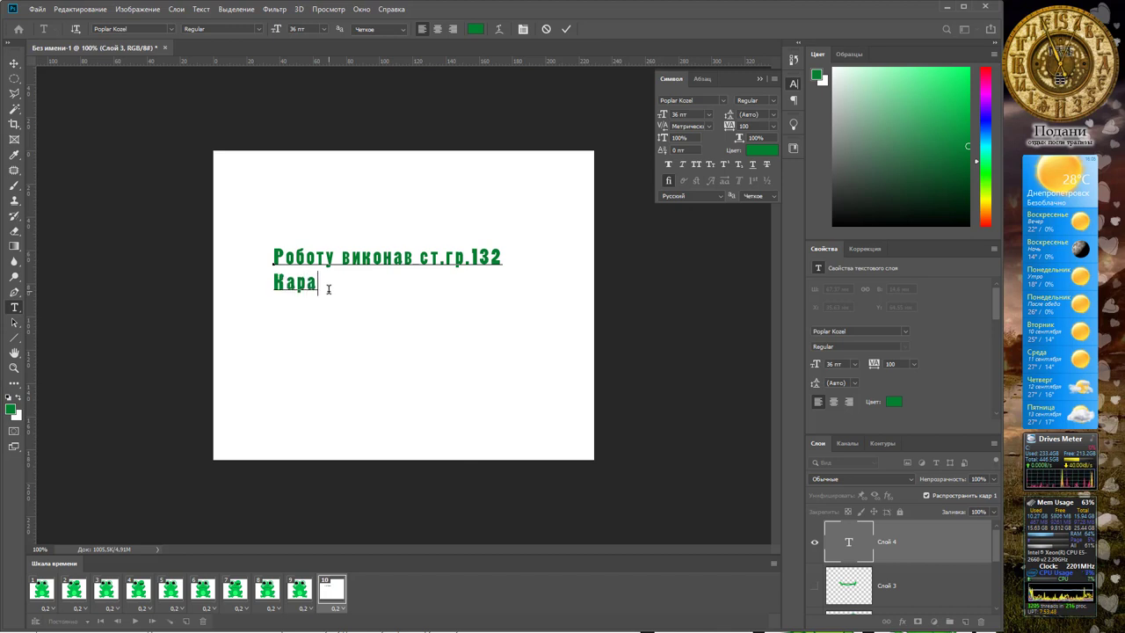
type("сь Б")
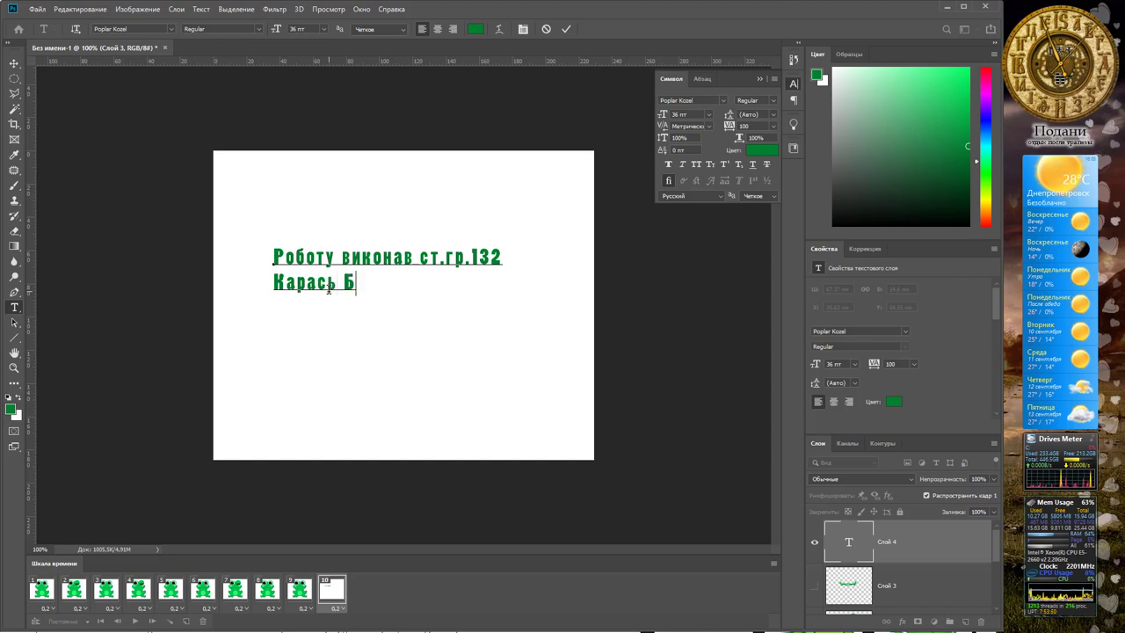
type("ульба")
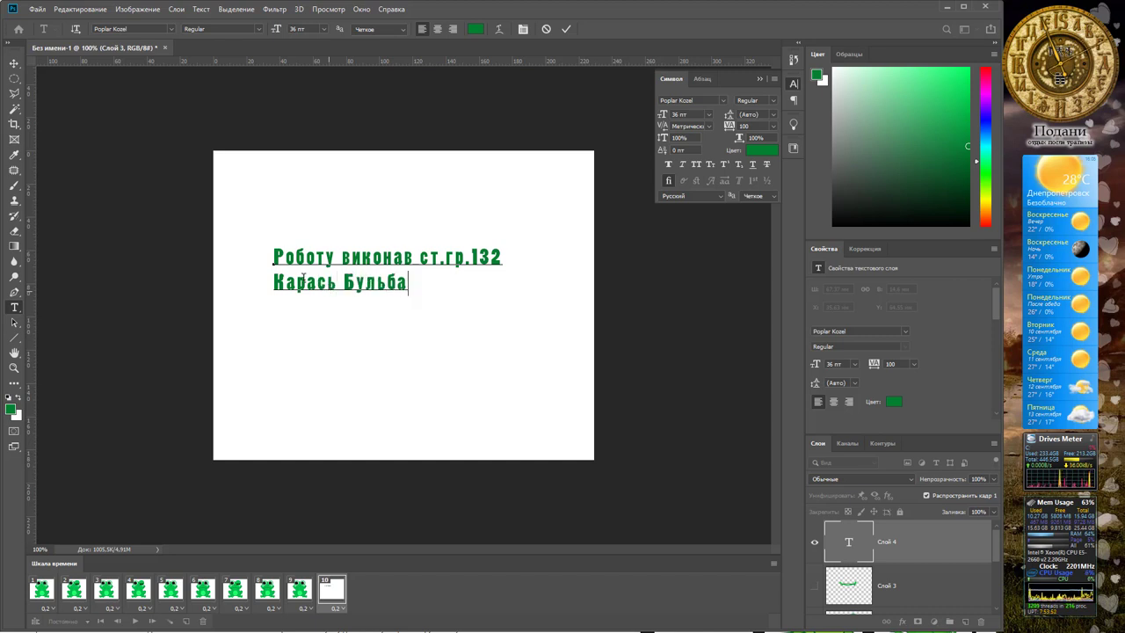
left_click(14, 63)
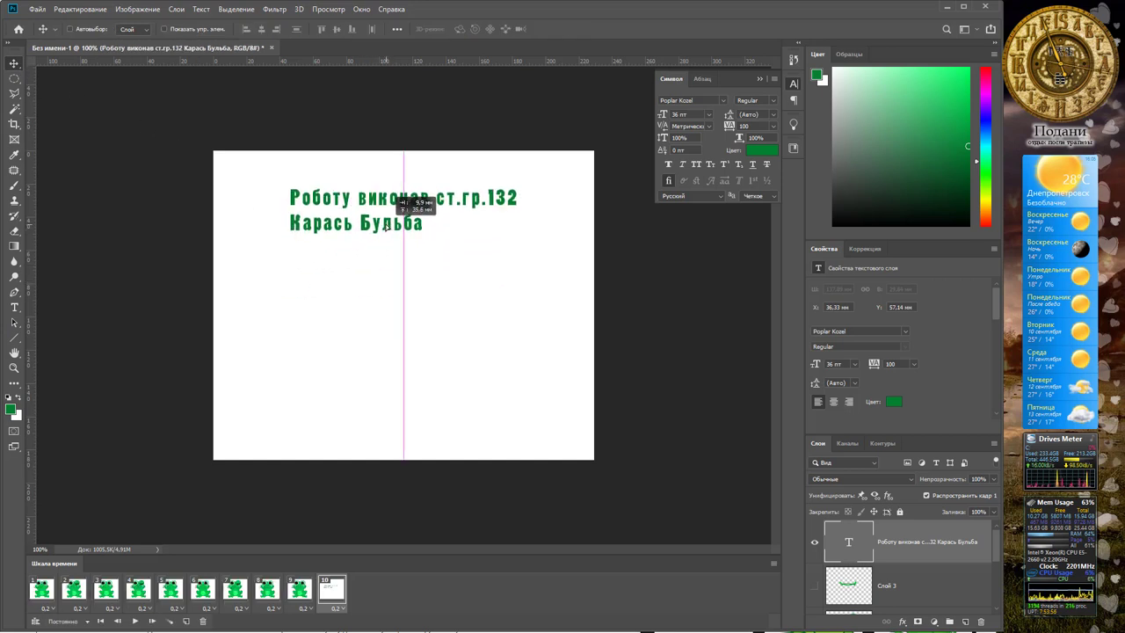
left_click_drag(375, 292, 391, 232)
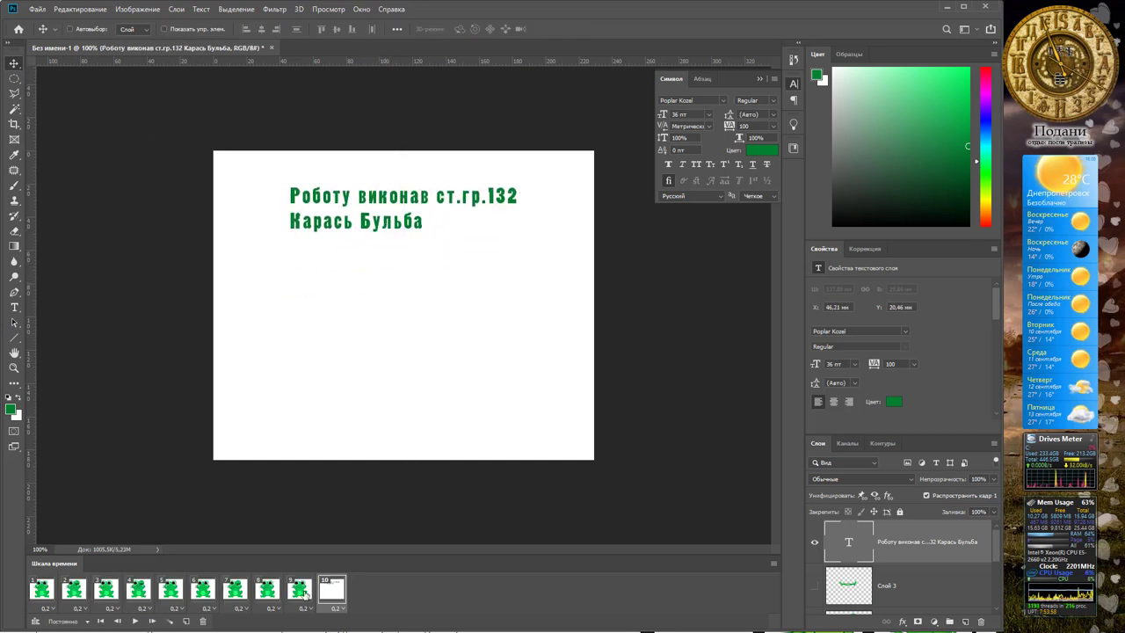
Step: Select frames 1–8 and hide the credit text layer in them
left_click(300, 589)
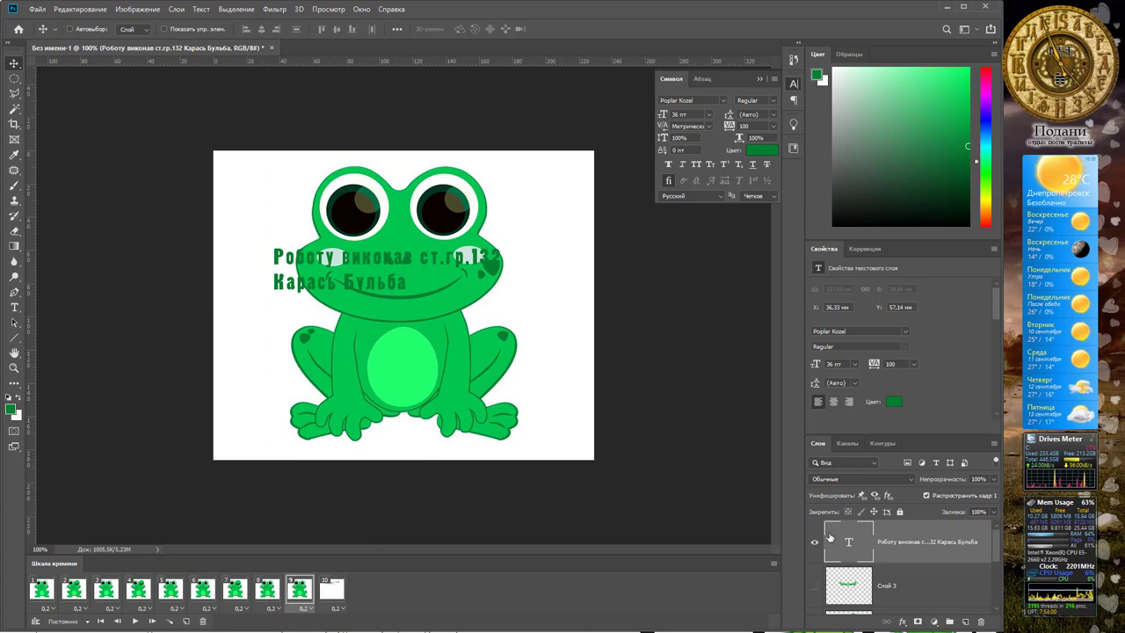
left_click(814, 541)
left_click(268, 589)
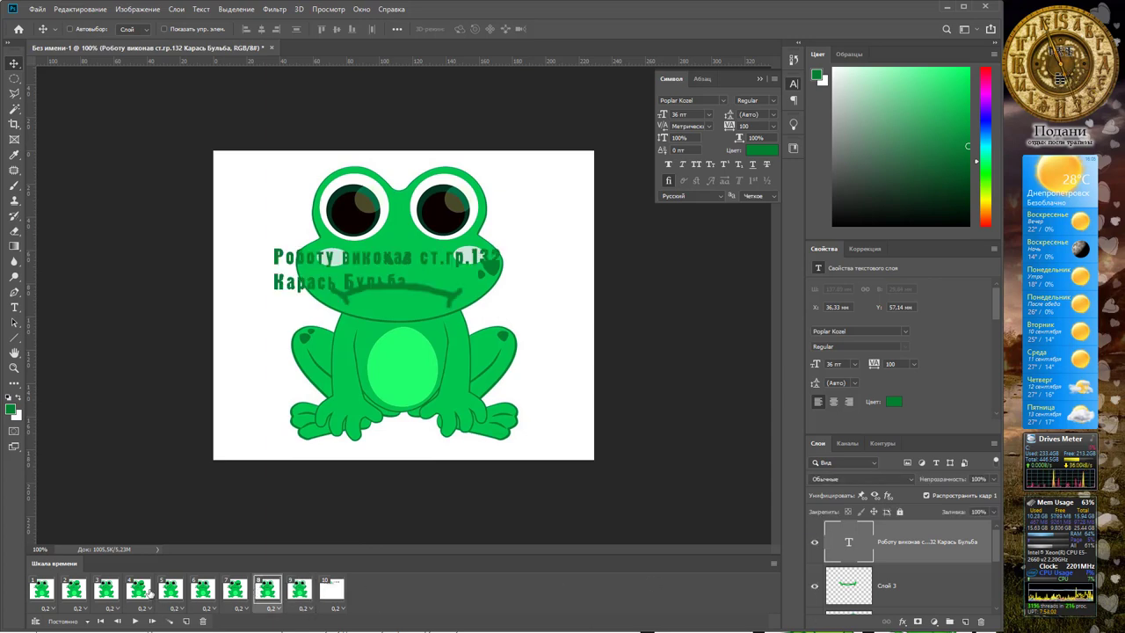
left_click(43, 594, "shift")
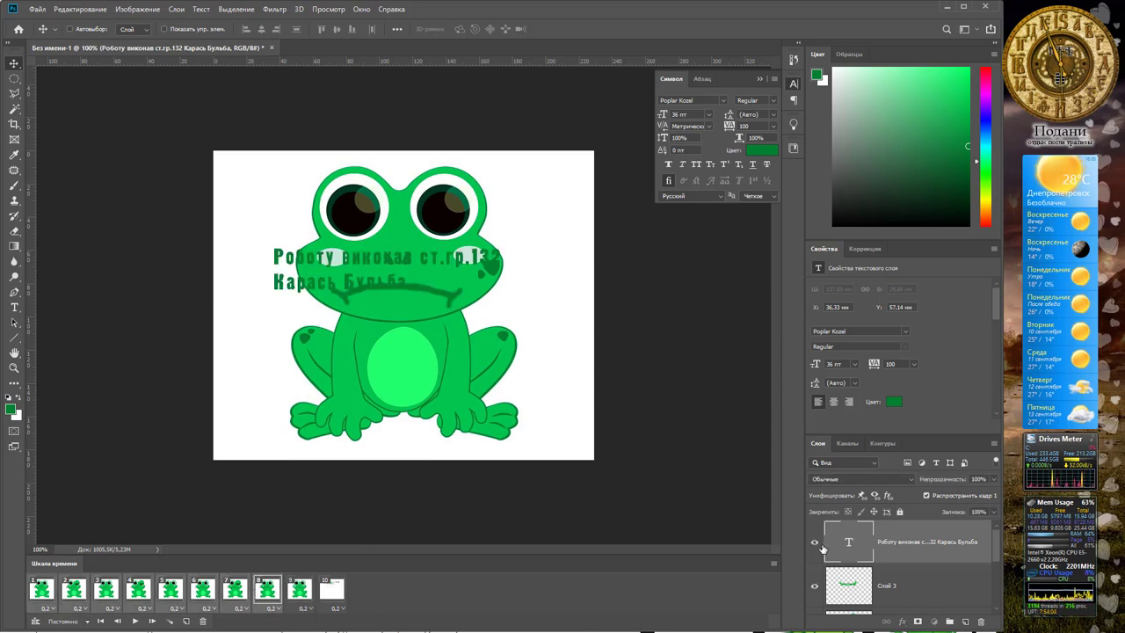
left_click(814, 542)
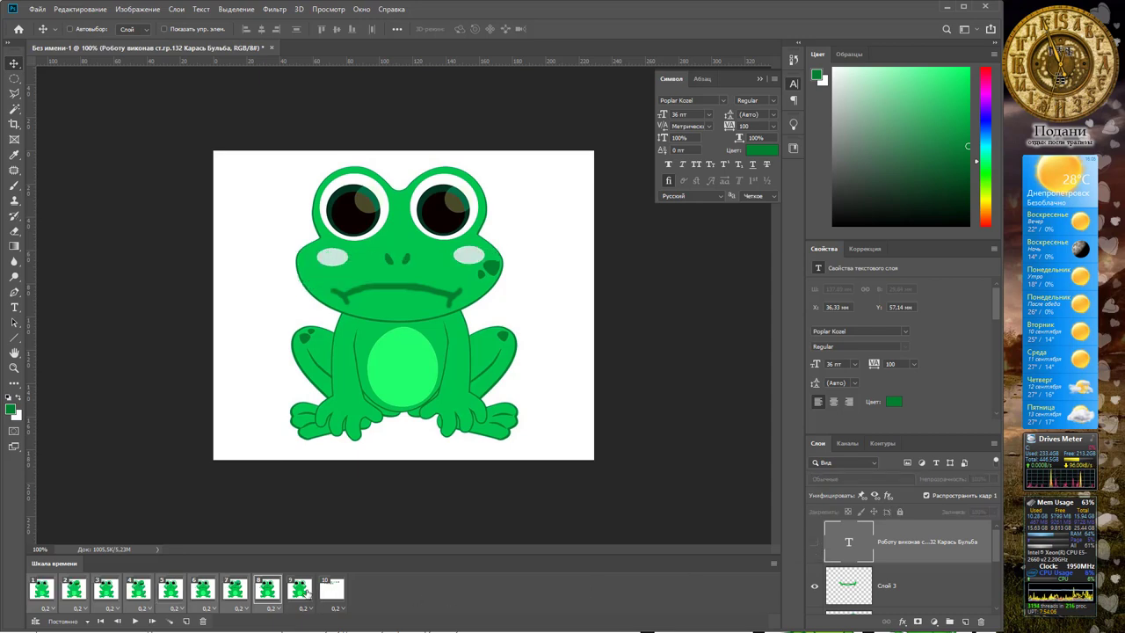
Step: Check frames 6, 5 and 2 lack the text, then return to frame 10
left_click(298, 594)
left_click(202, 594)
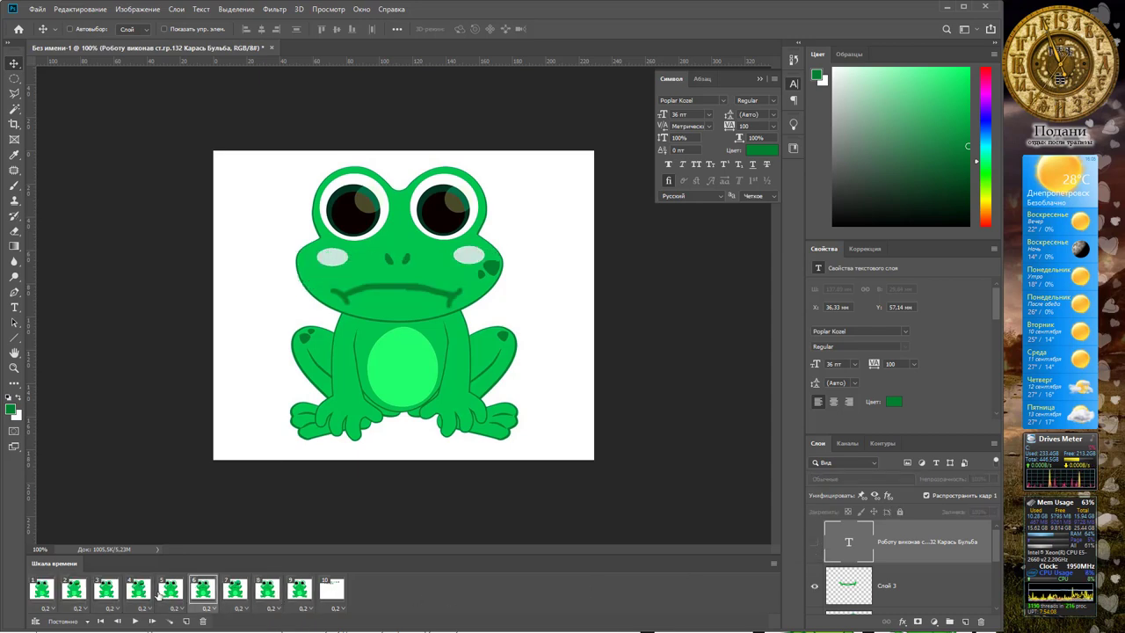
left_click(160, 592)
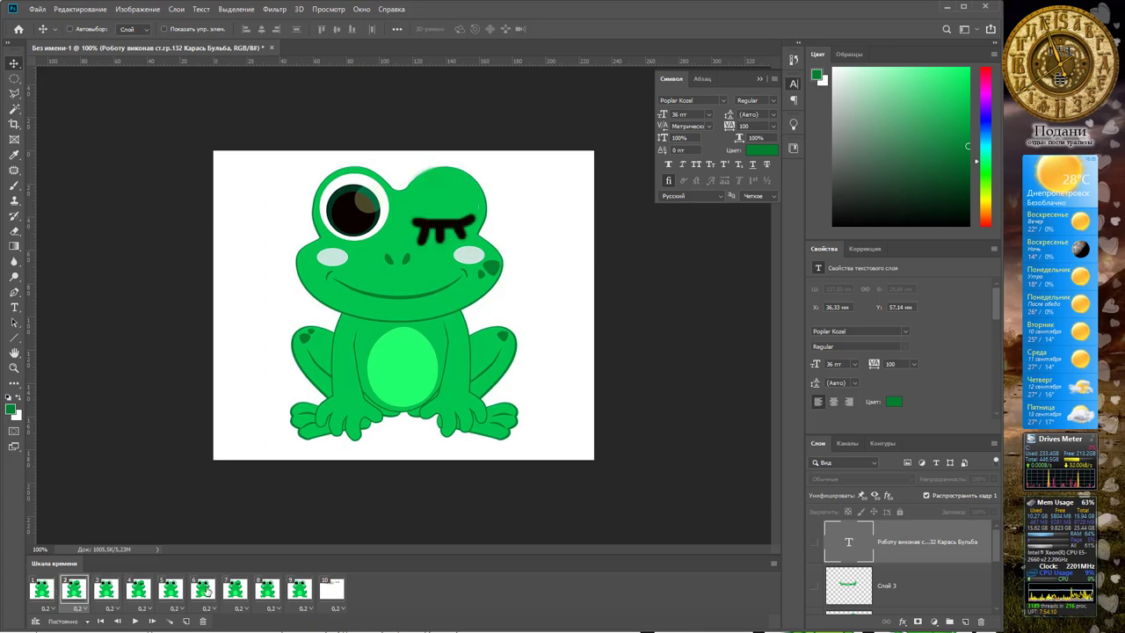
left_click(325, 591)
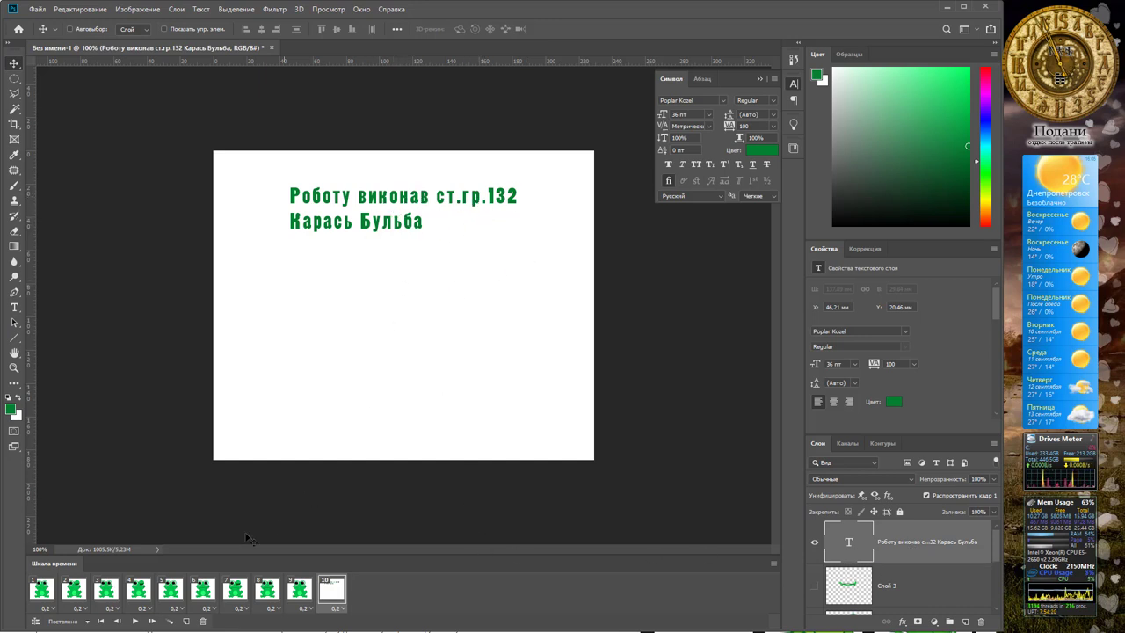
Step: Add frame 11 with the credit text about 50 px lower and a 0,1 sec delay
left_click(186, 621)
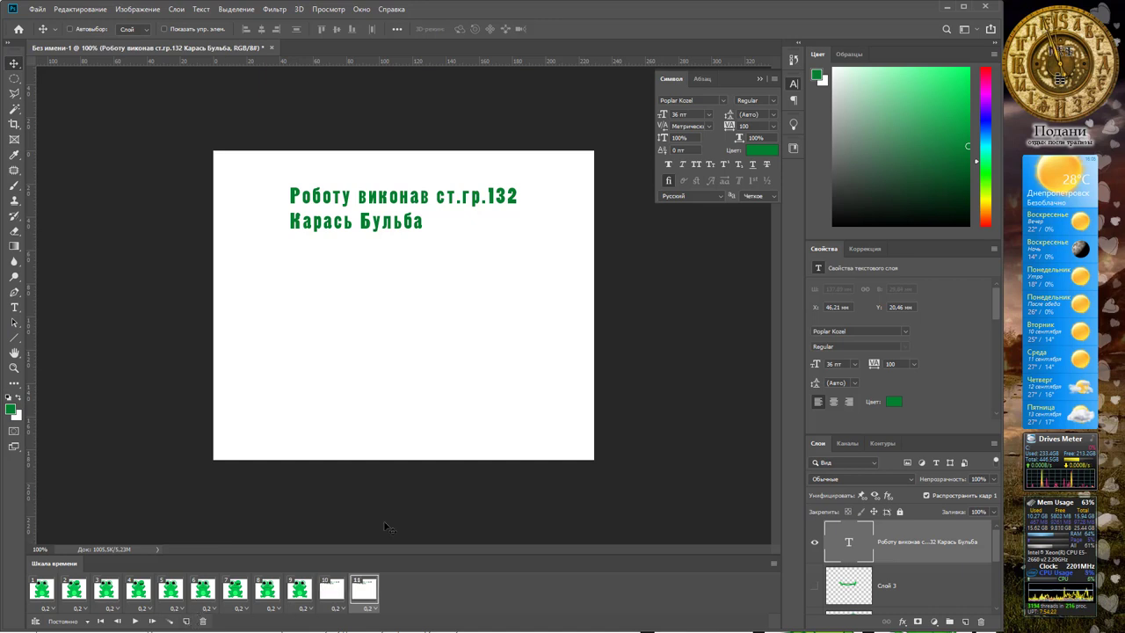
left_click_drag(399, 210, 400, 255)
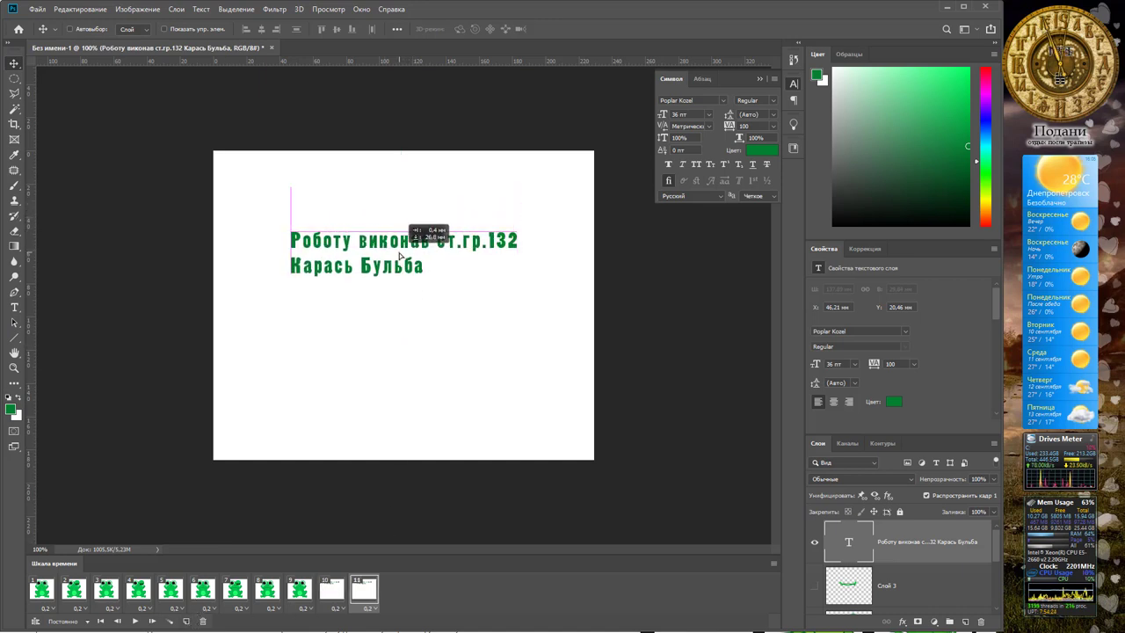
left_click(369, 608)
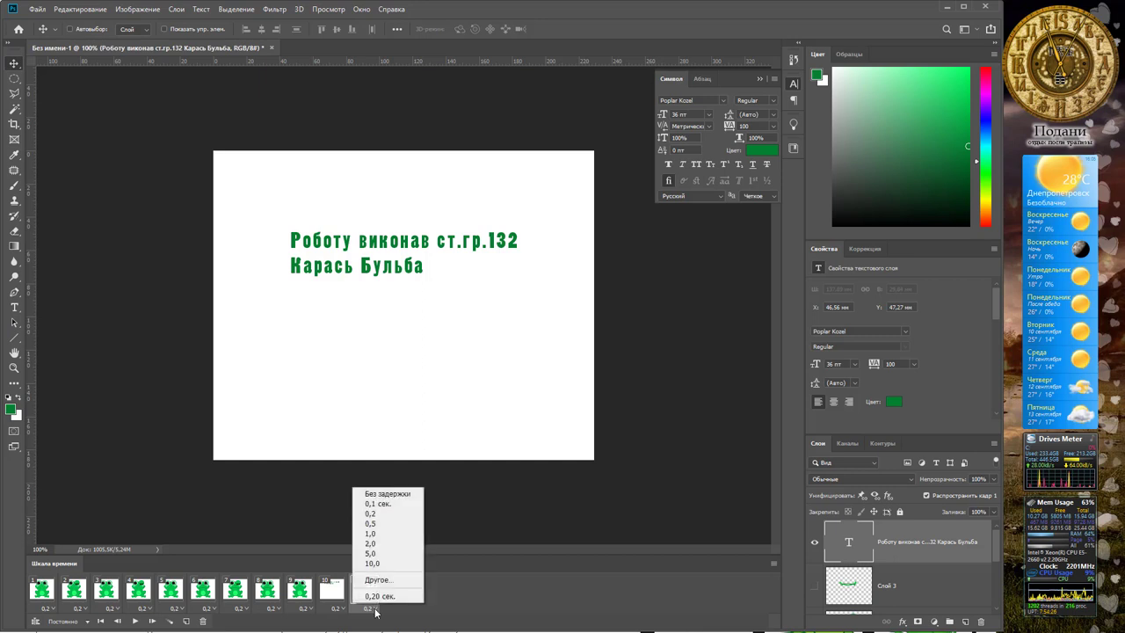
left_click(392, 503)
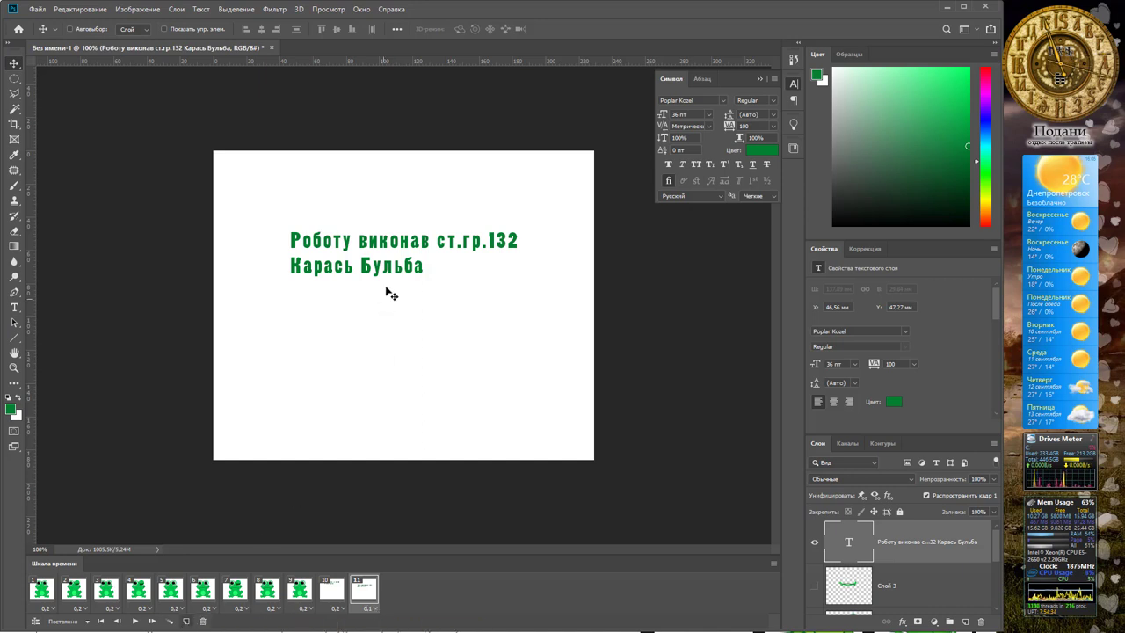
Step: Create frames 12–14, lowering the credit text about 50 px in each, then reselect frame 10
left_click_drag(402, 270, 402, 315)
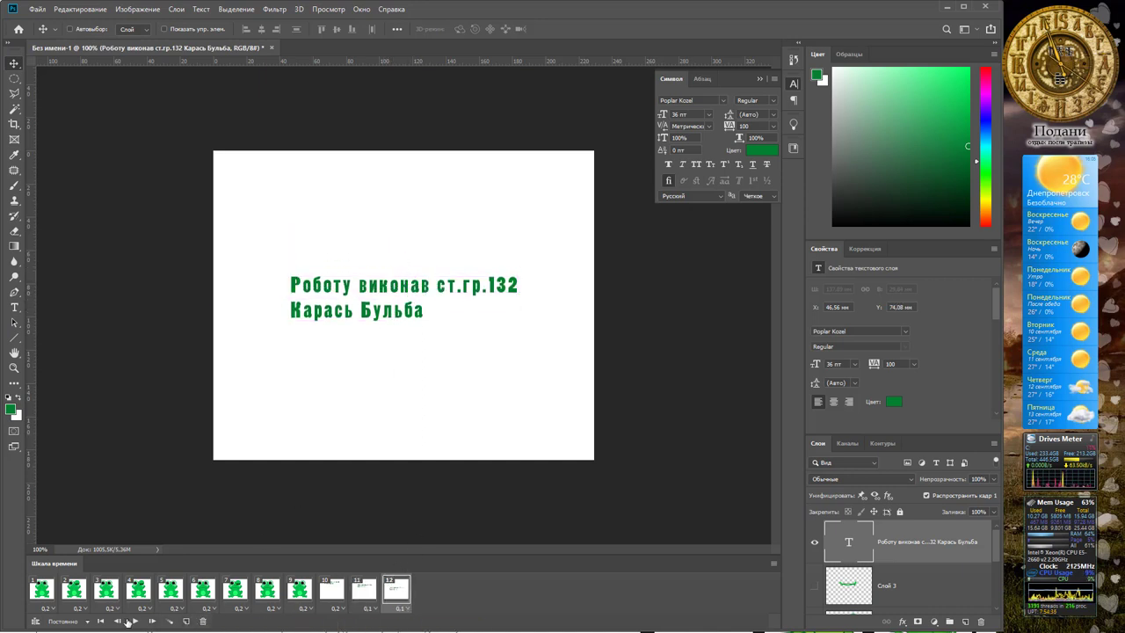
left_click(185, 621)
left_click_drag(401, 306, 401, 351)
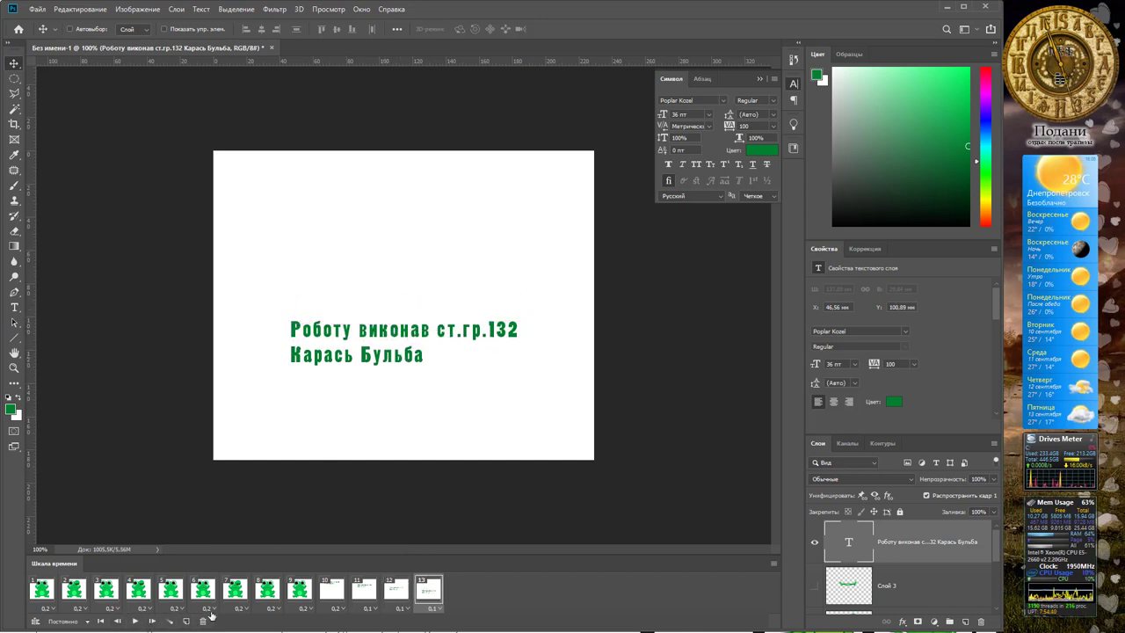
left_click_drag(401, 352, 402, 393)
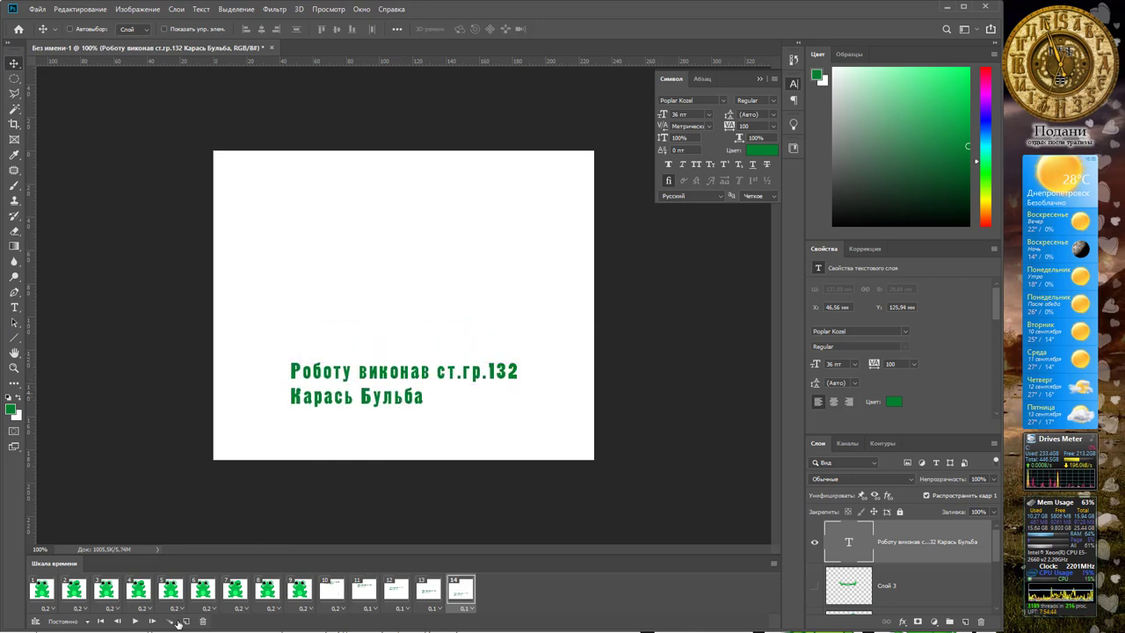
left_click(329, 591)
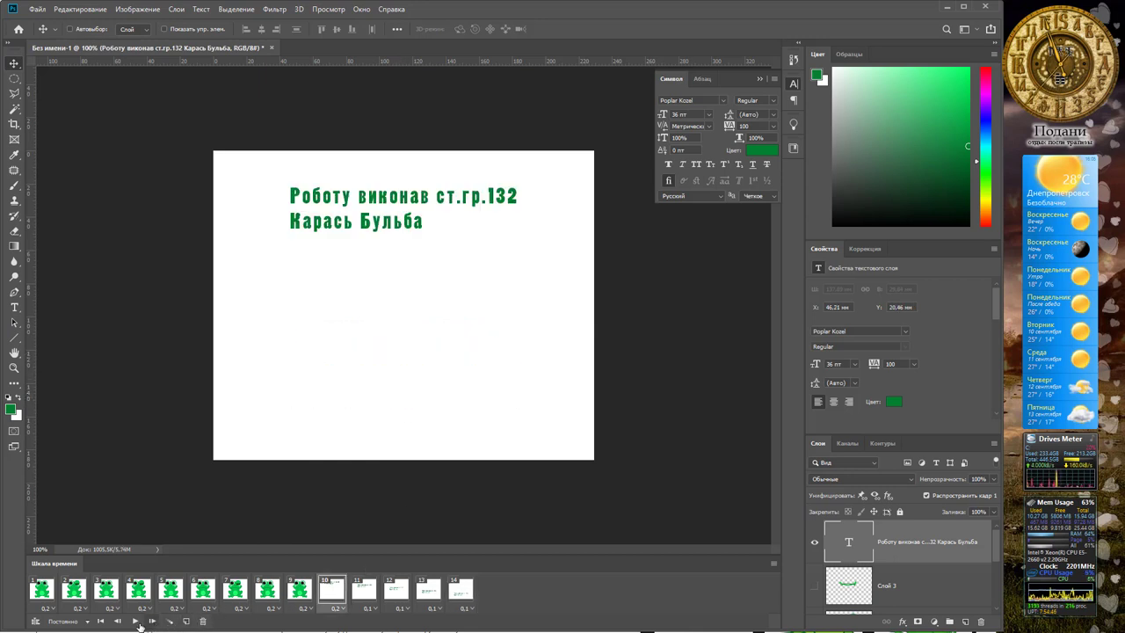
Step: Play and stop the full animation, then view frames 12 and 11's text positions
left_click(136, 622)
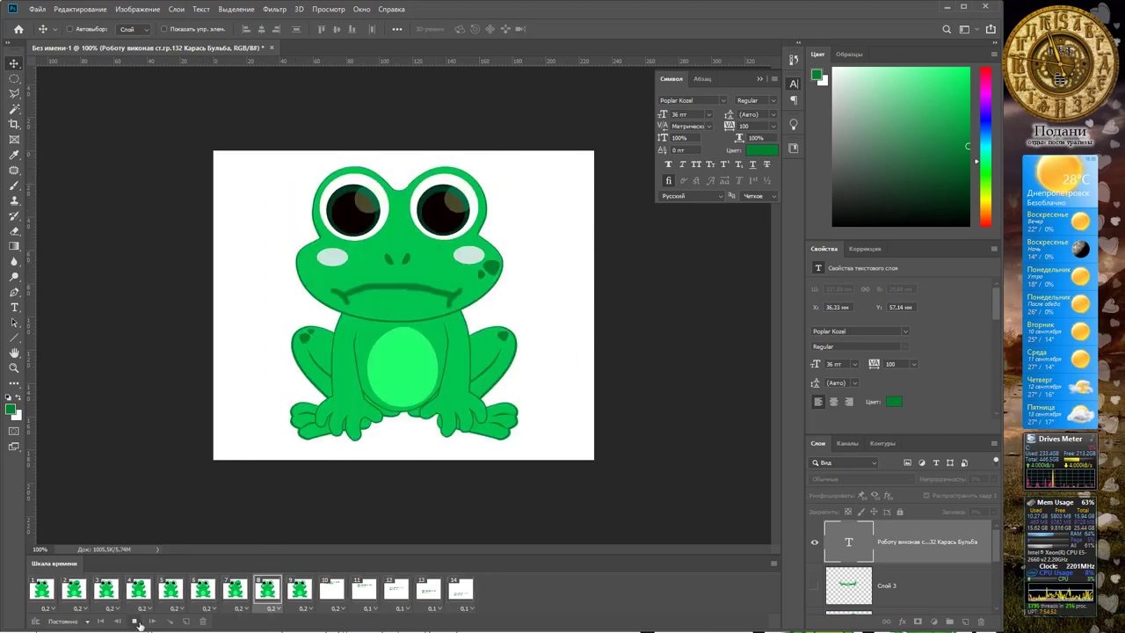
left_click(136, 622)
left_click(394, 592)
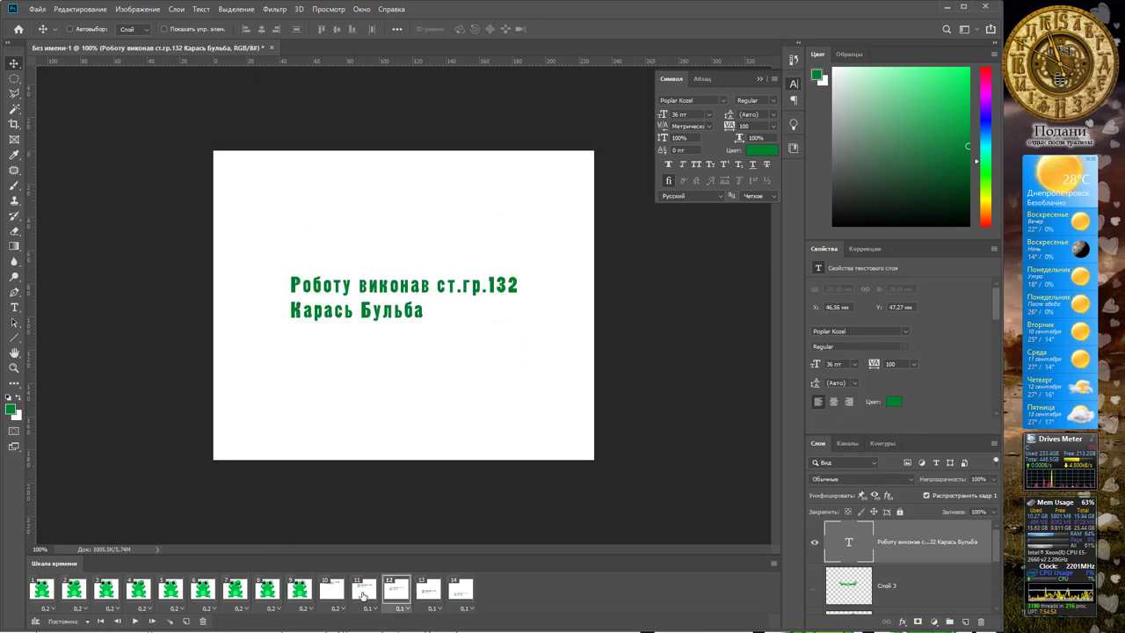
left_click(363, 594)
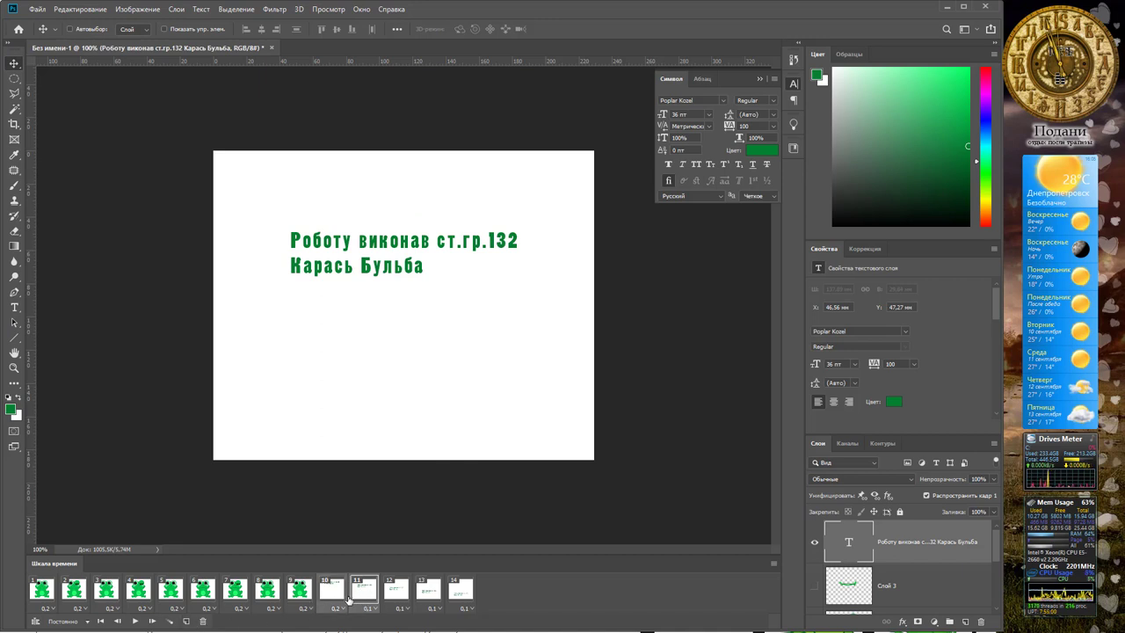
Step: Tween in-between frames for the credit-text glide, then go to frame 15
left_click(170, 621)
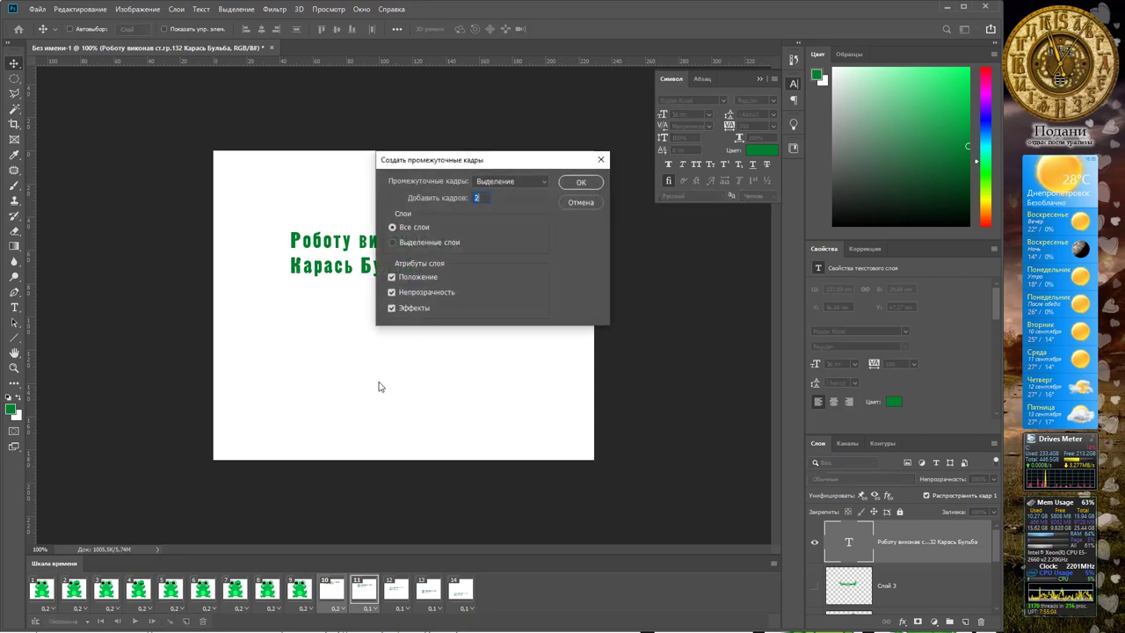
left_click_drag(504, 161, 515, 296)
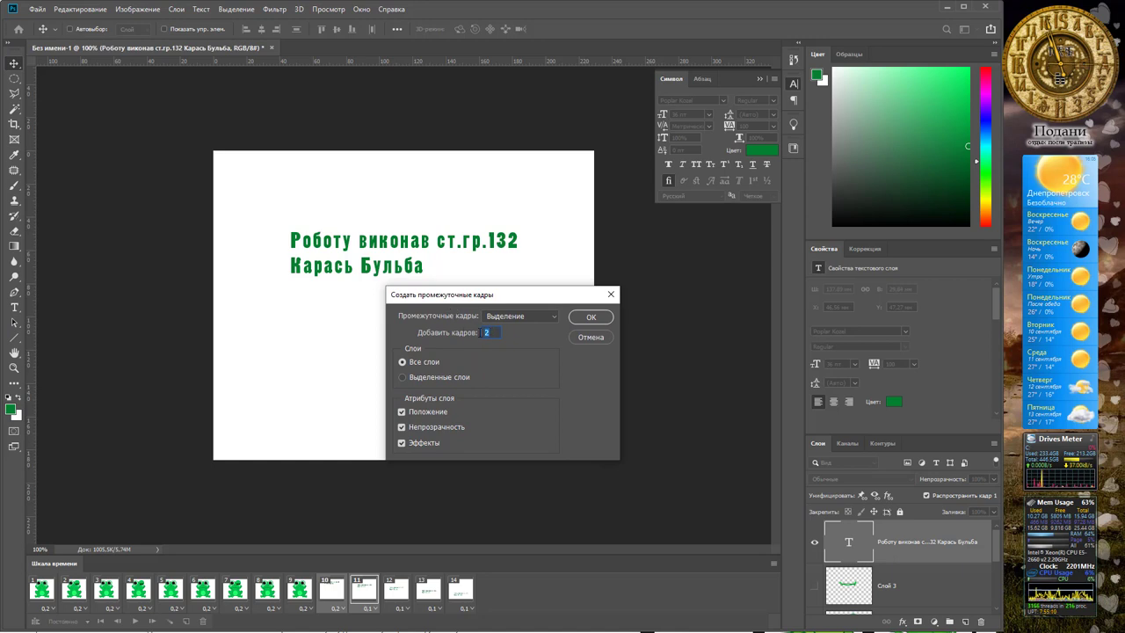
type("3")
left_click(591, 318)
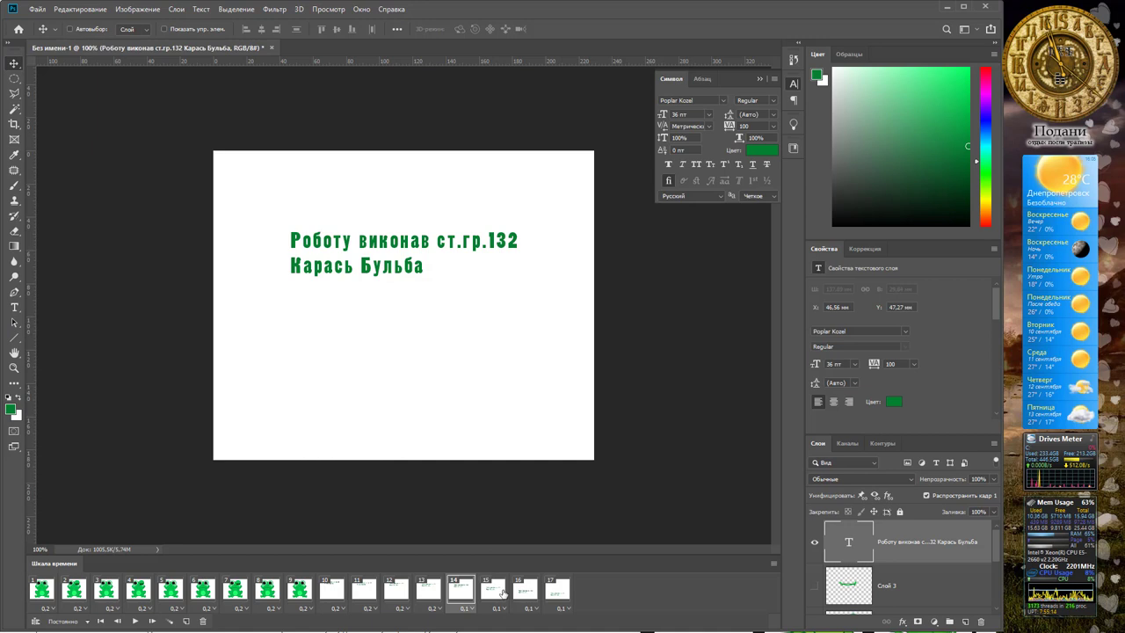
left_click(503, 592)
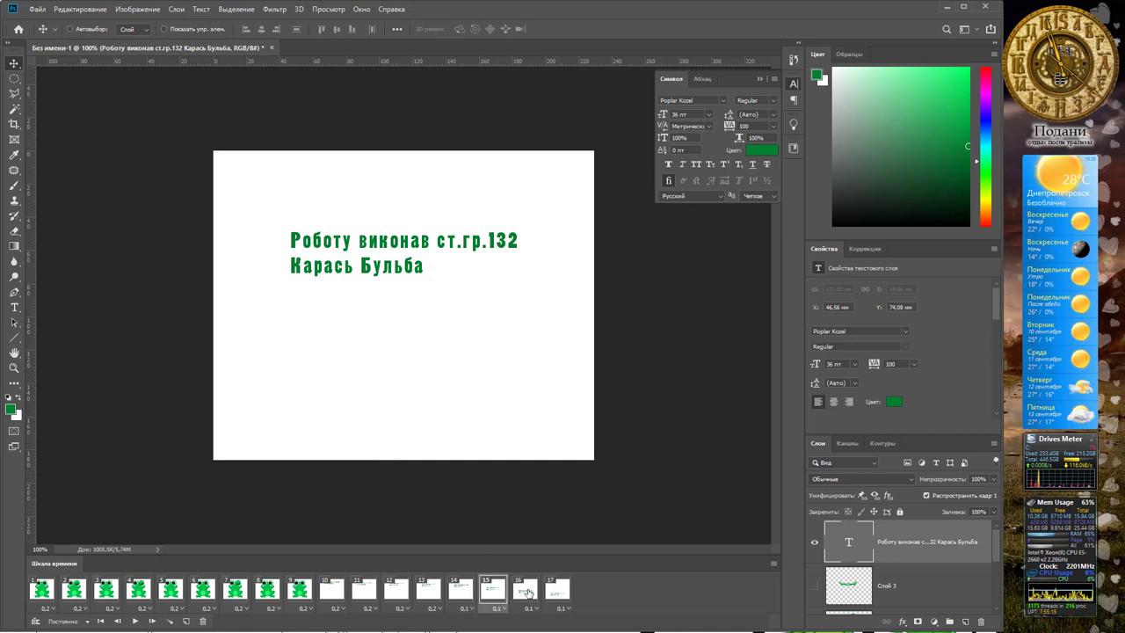
Step: Tween more frames, nudge frame 19's text higher, add three more tweened frames, and play
left_click(170, 622)
left_click(588, 318)
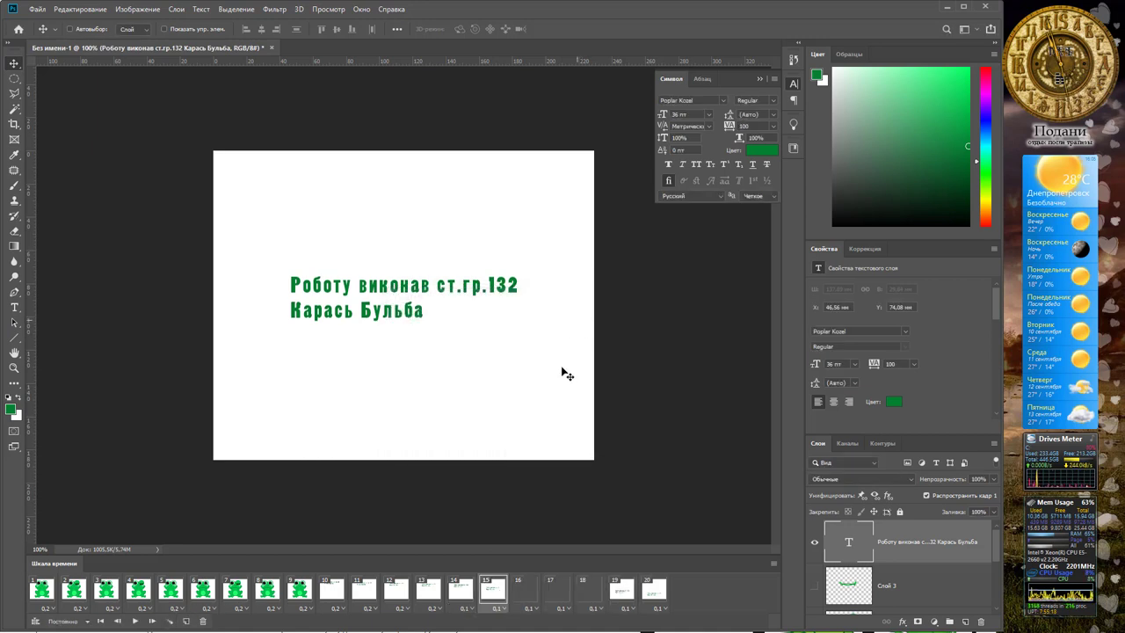
left_click(626, 594)
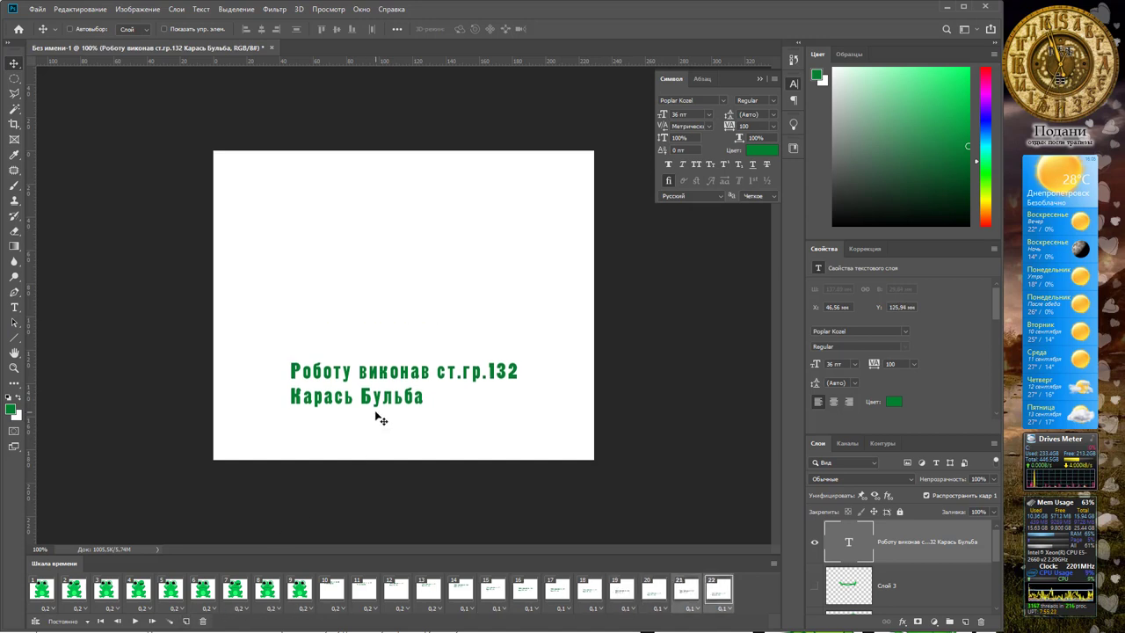
left_click(384, 442)
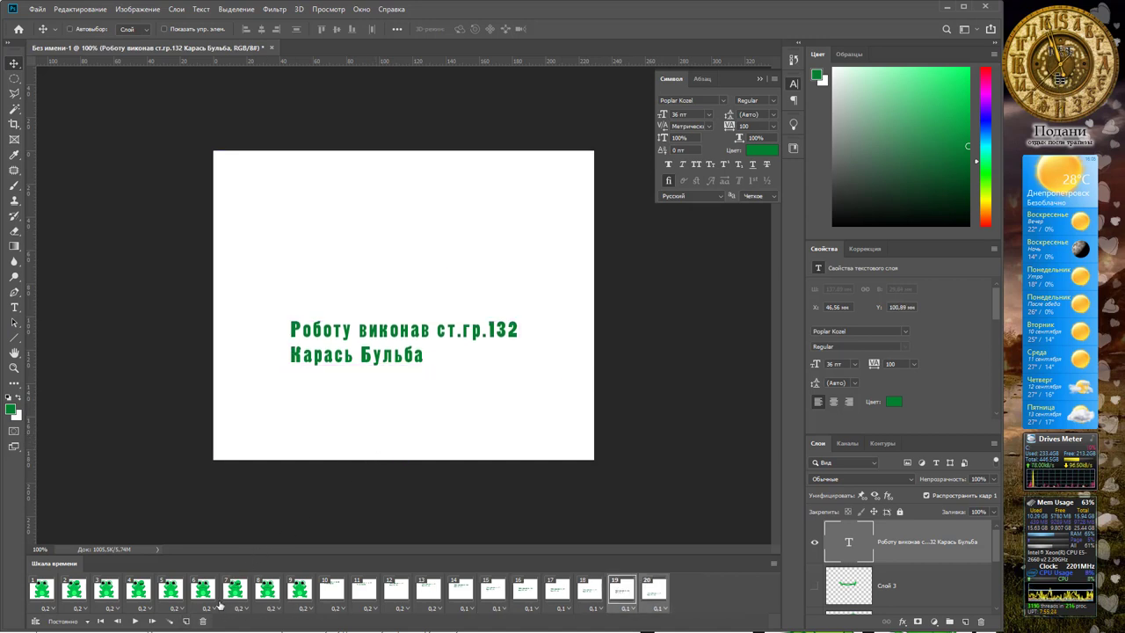
left_click(171, 621)
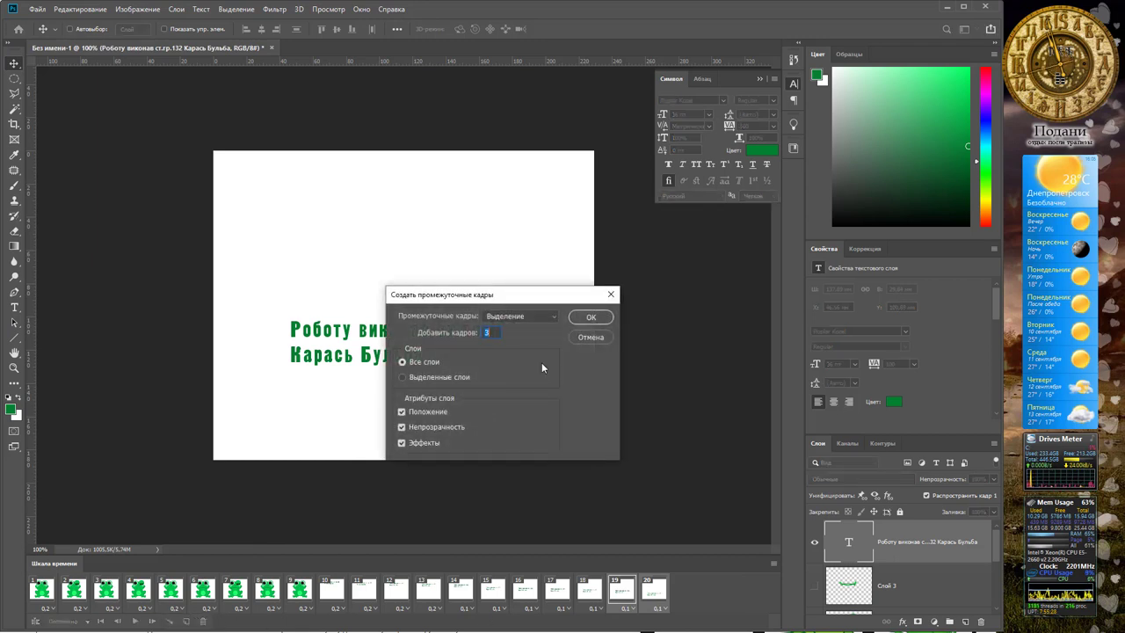
left_click(589, 317)
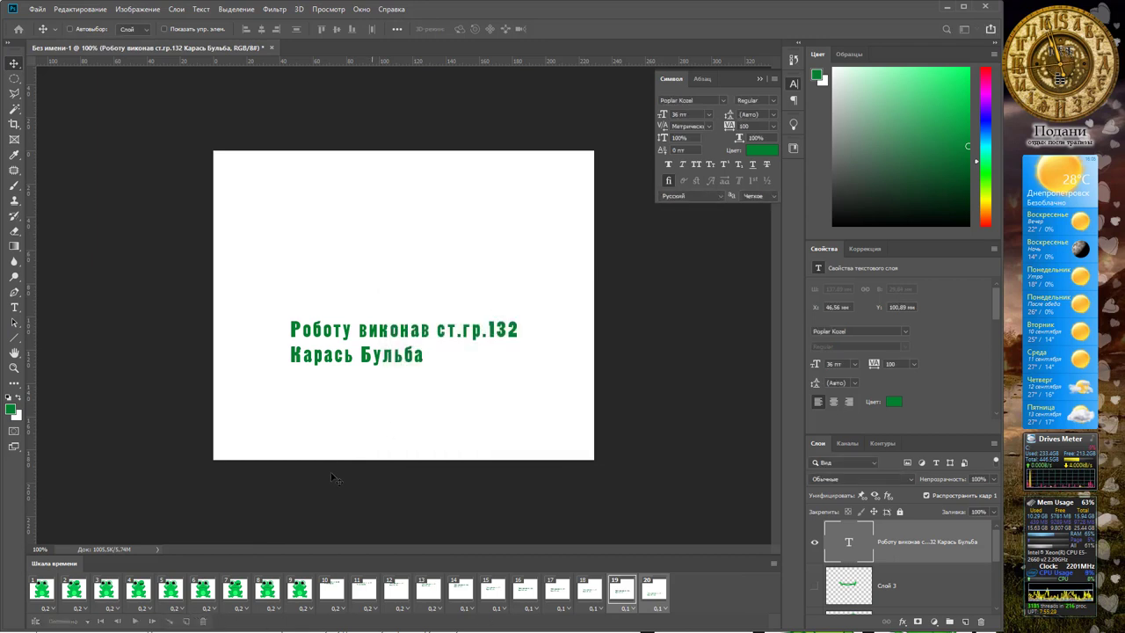
left_click(133, 621)
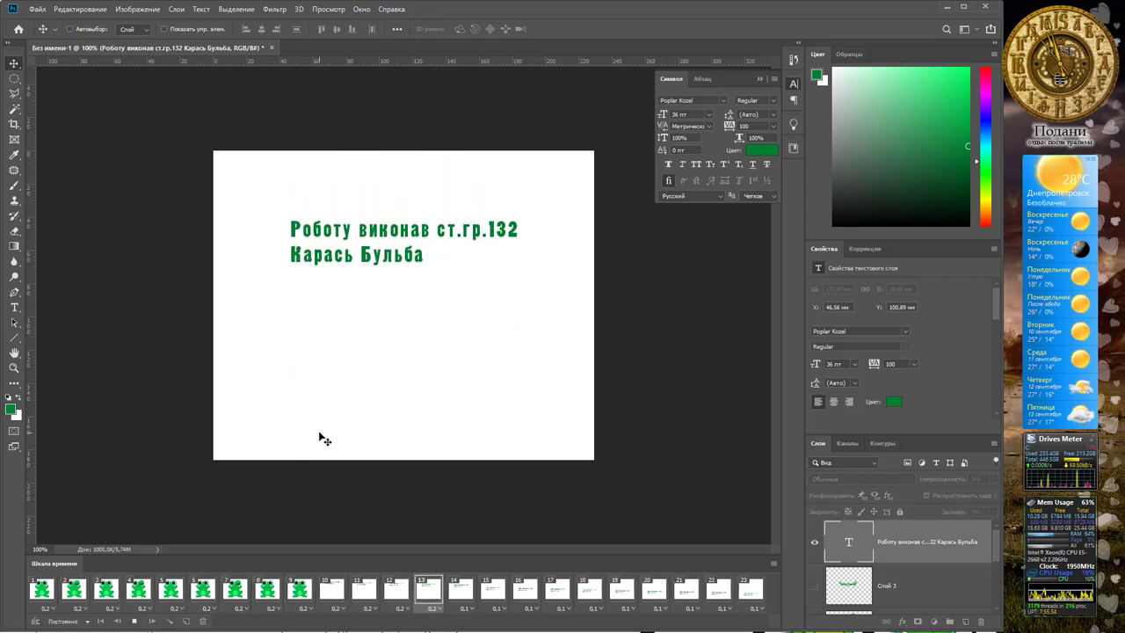
Step: Stop the animation preview and open the File menu
left_click(170, 587)
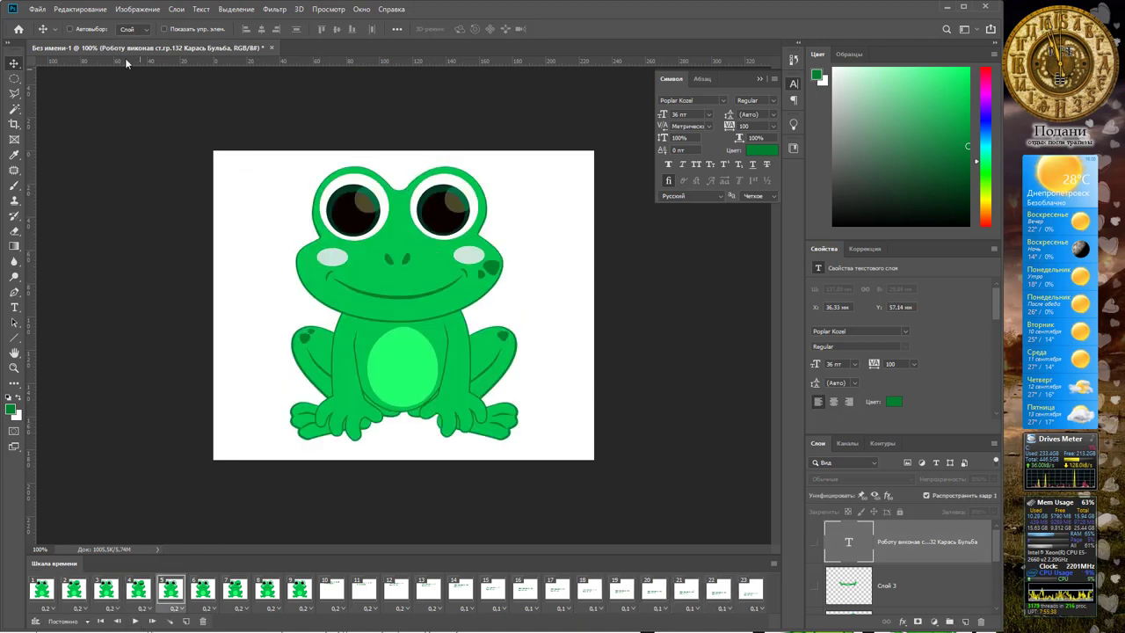
left_click(37, 8)
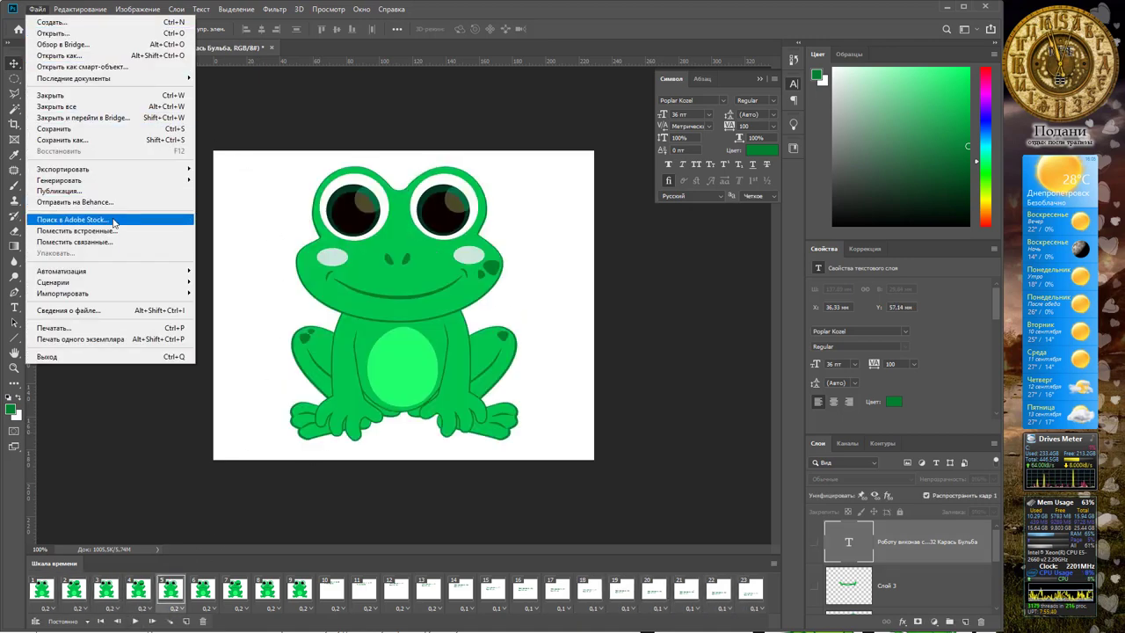
mouse_move(64, 169)
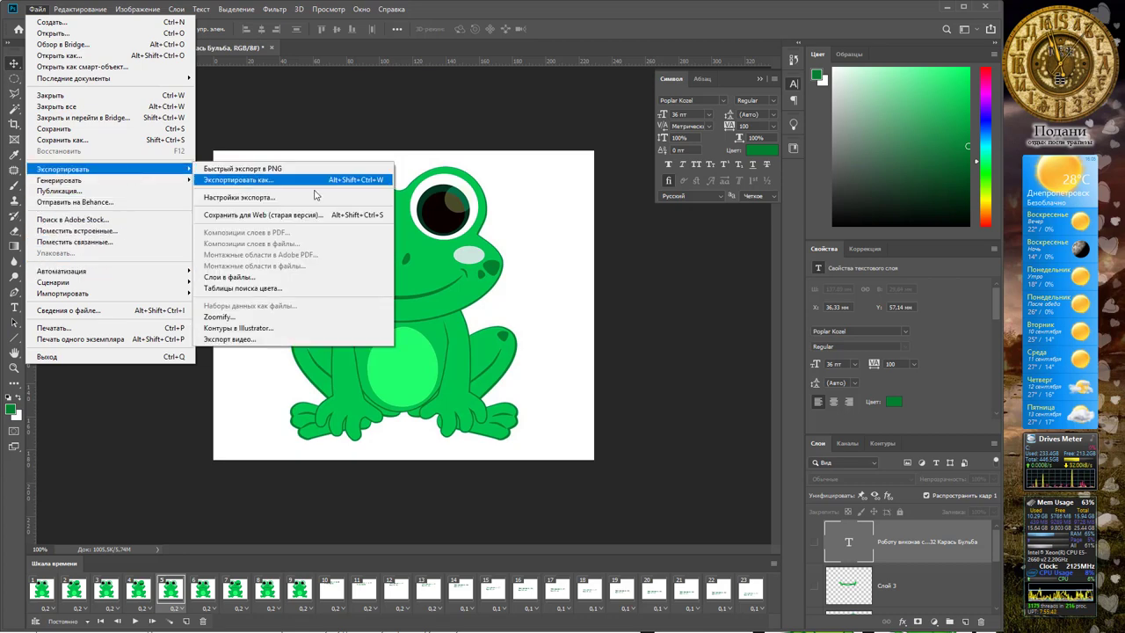
Step: In Save for Web (Legacy), keep GIF format with Looping Options set to Forever
left_click(331, 217)
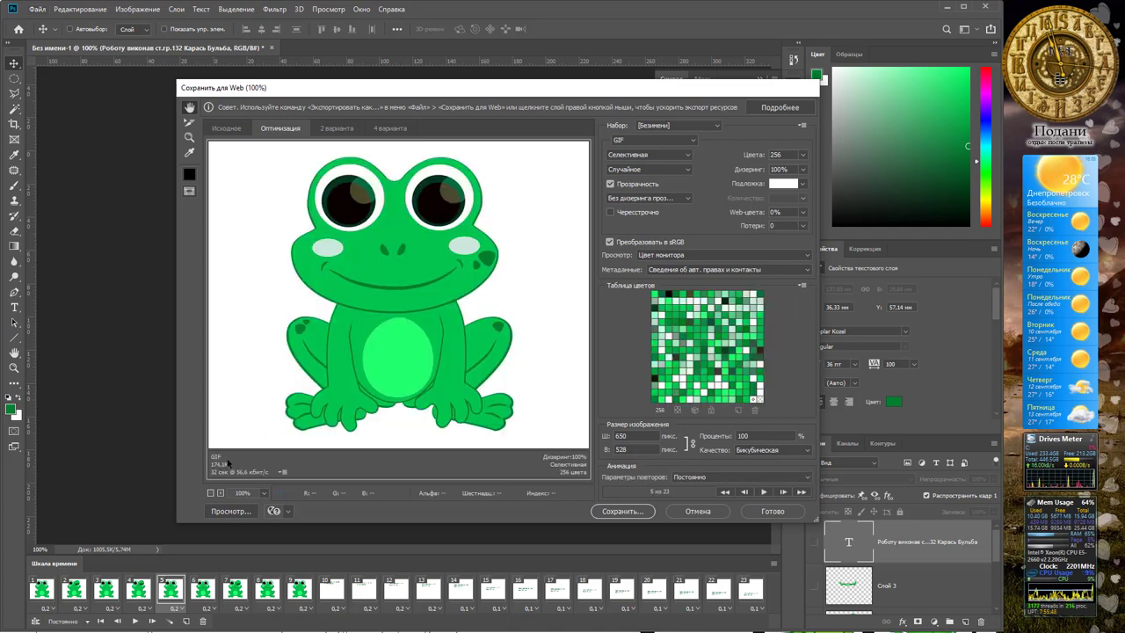
left_click(664, 141)
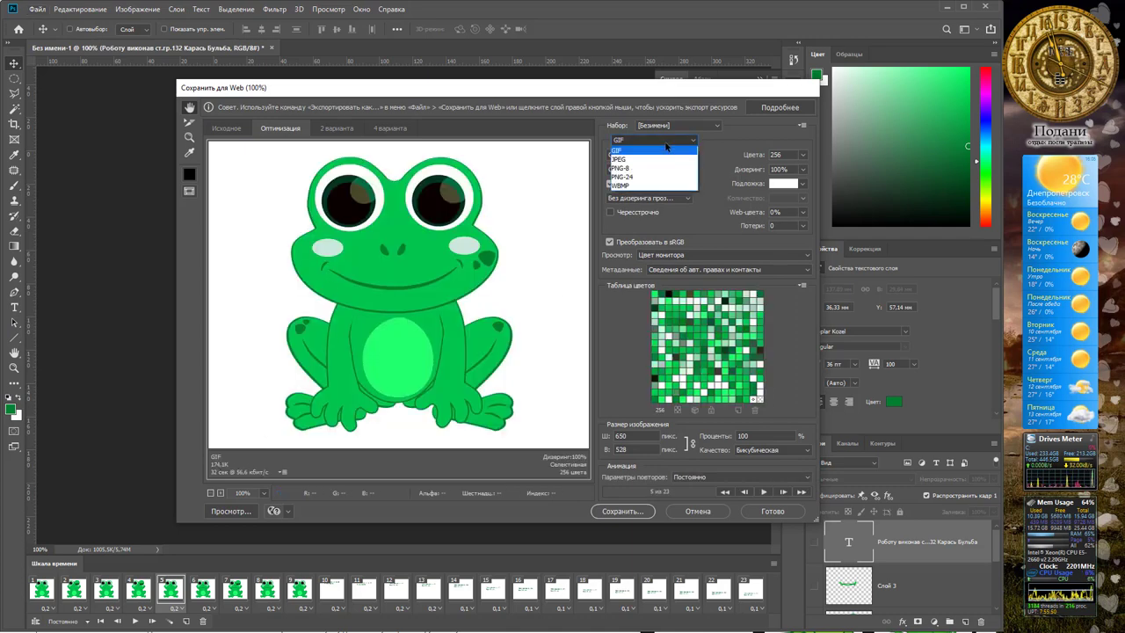
left_click(666, 143)
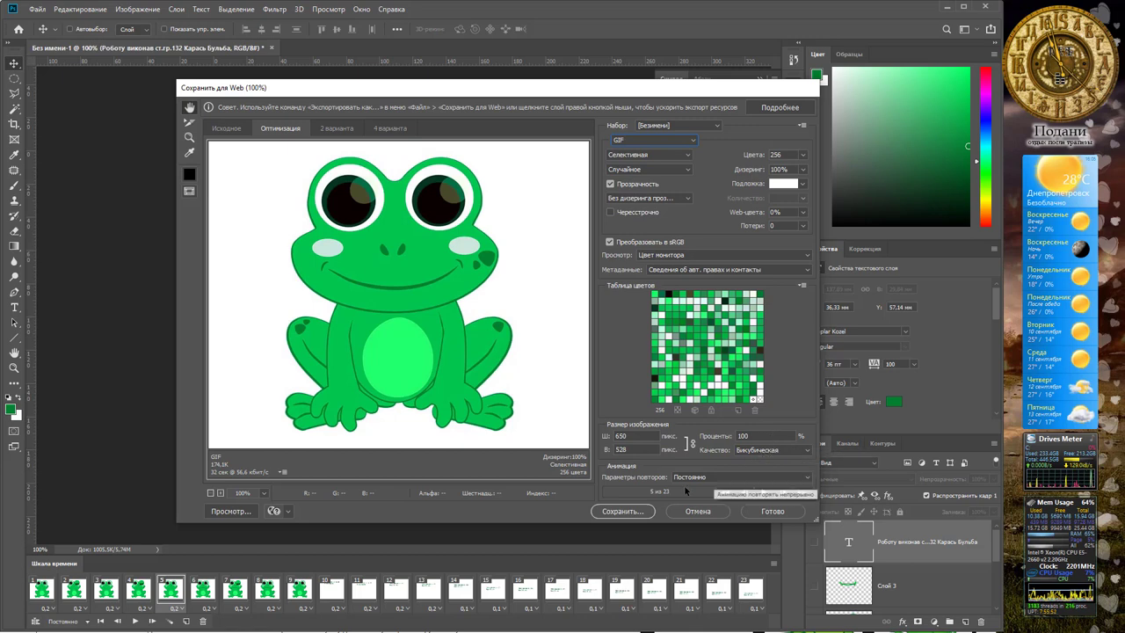
left_click(705, 477)
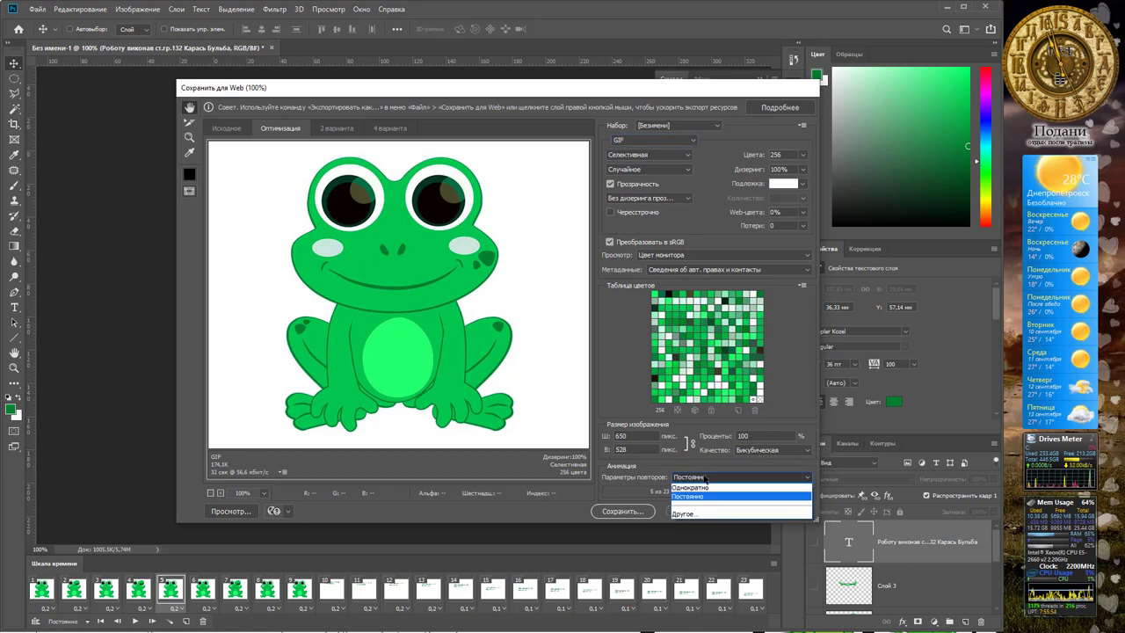
left_click(705, 477)
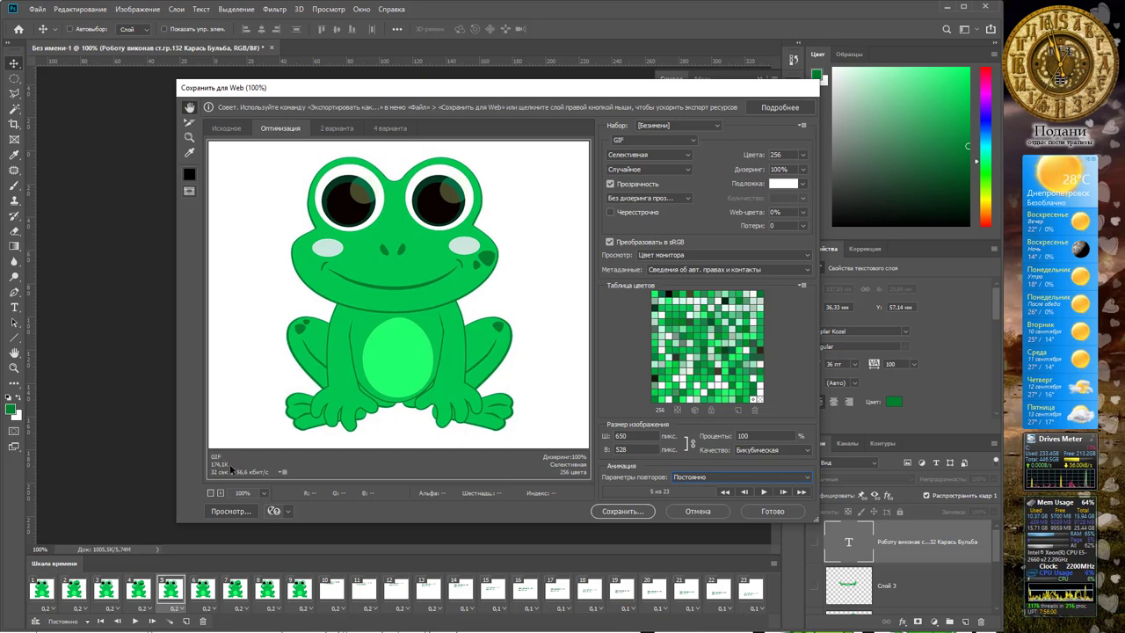
Step: Save the GIF to the desktop as 'анимашка', dismissing the file name warning
left_click(625, 511)
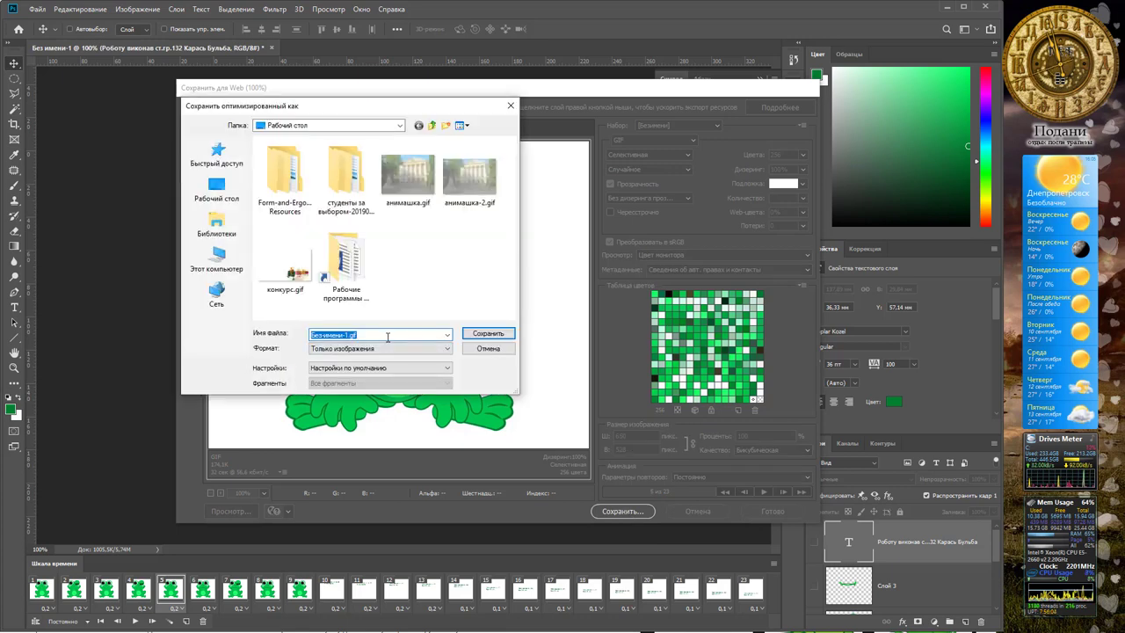
type("aшка ва")
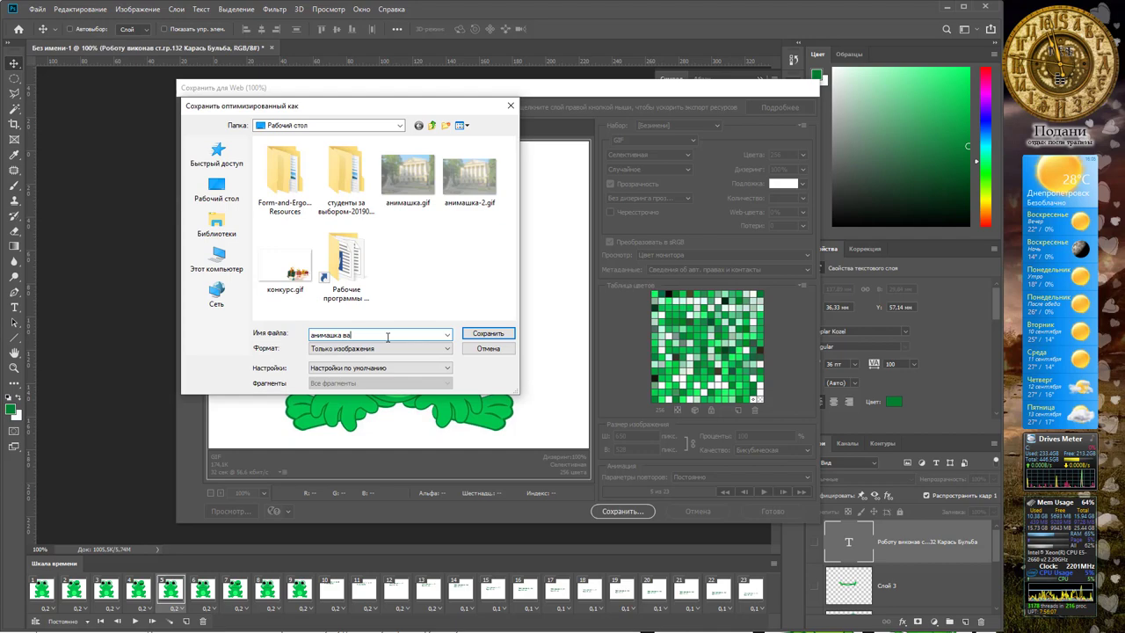
key("Return")
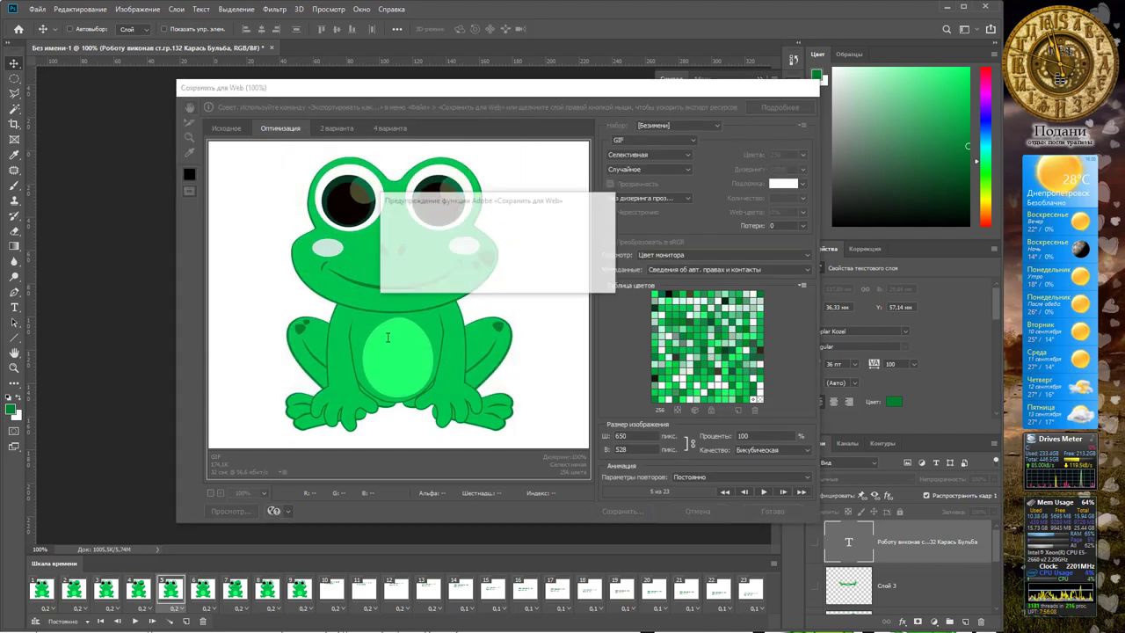
left_click(529, 279)
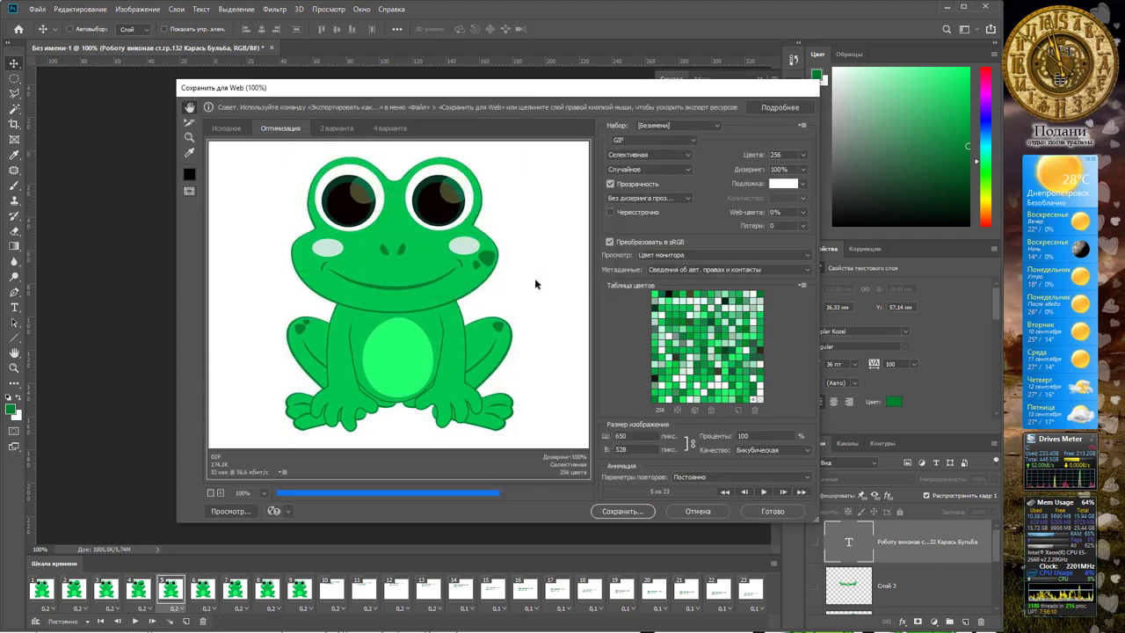
Step: Minimize Photoshop and the browser, then select the saved frog GIF on the desktop
left_click(946, 8)
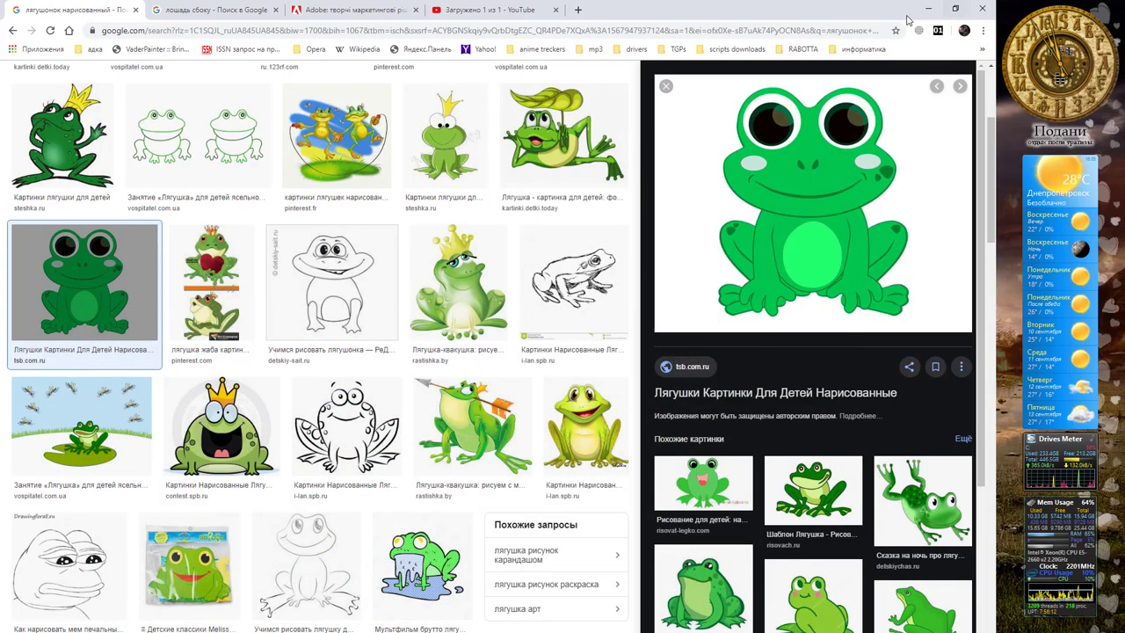
left_click(930, 9)
left_click(201, 567)
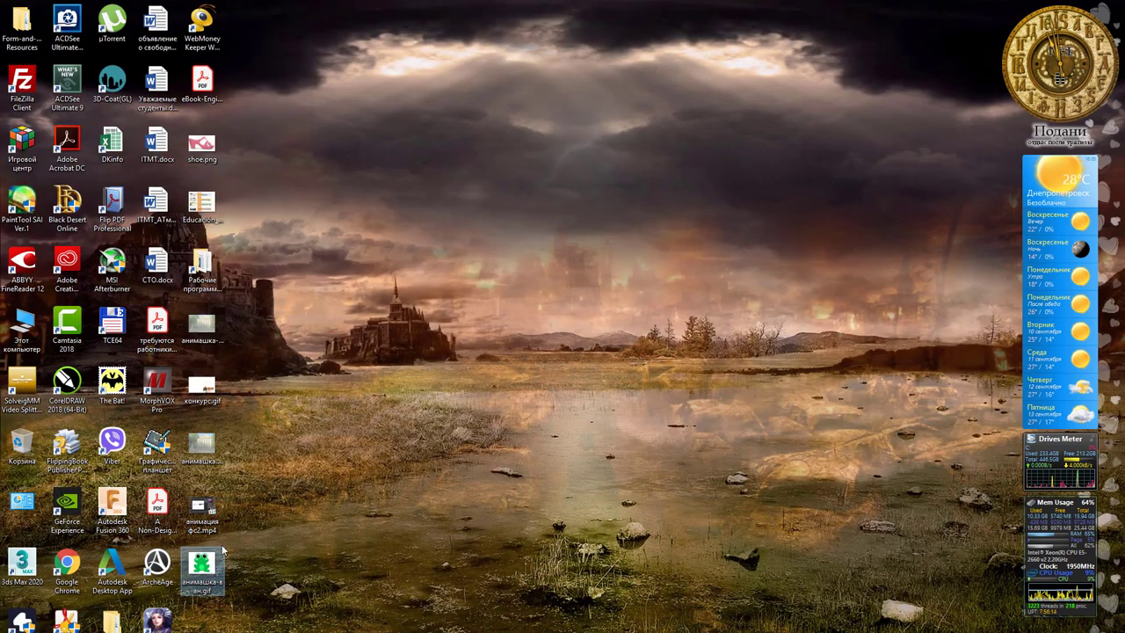